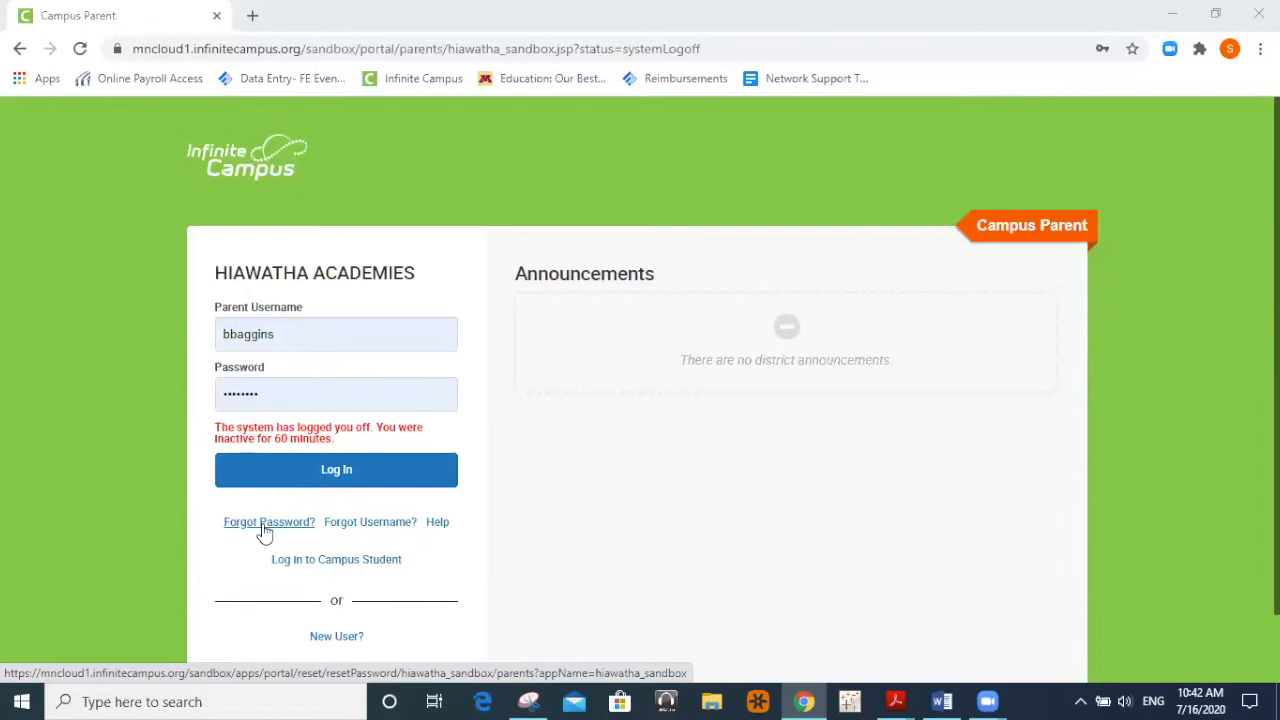
Log in to the Hiawatha Academies Campus Parent portal with the saved credentials.
left_click(308, 480)
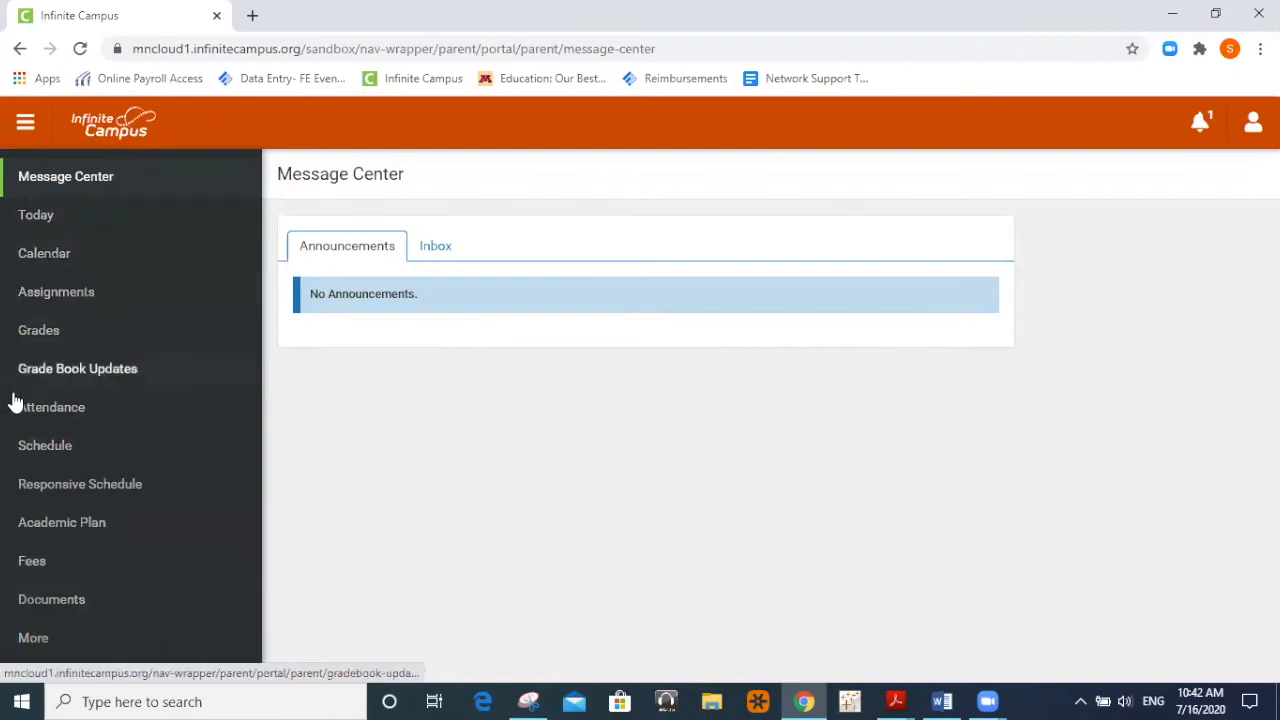
Open Online Registration E Update from the portal's More page in a new tab.
left_click(60, 638)
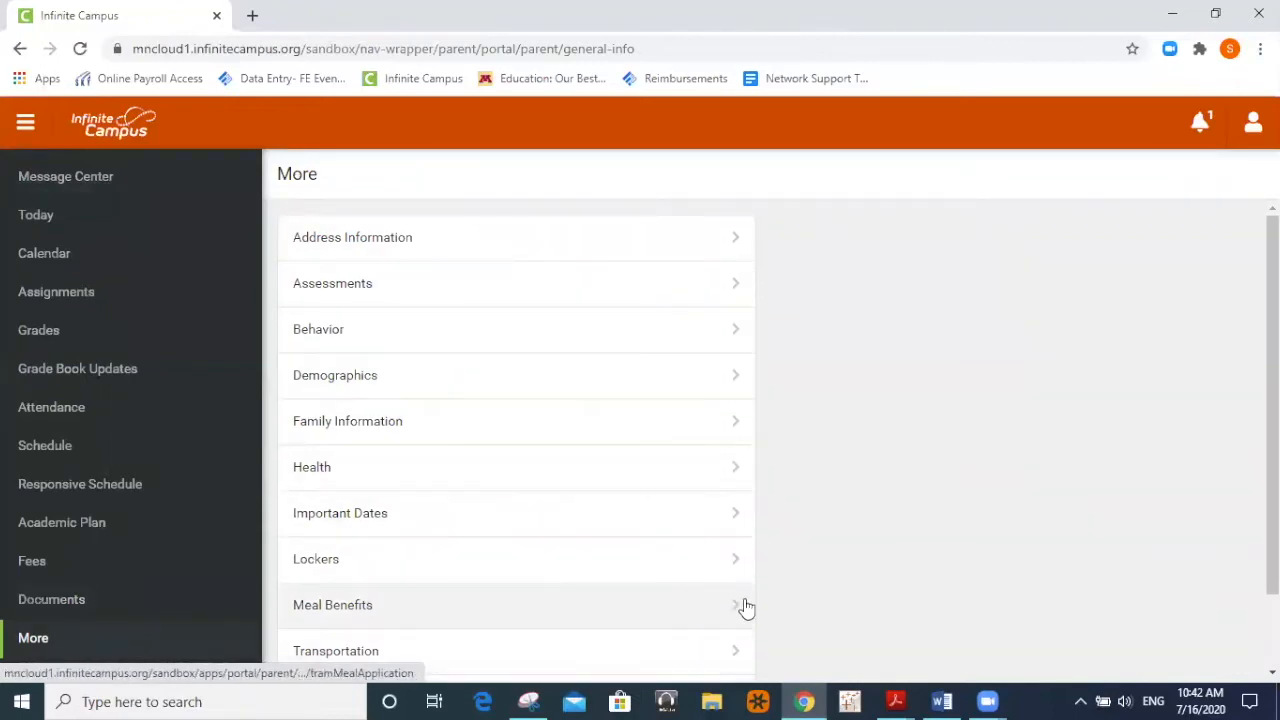
scroll(697, 606, "down", 1)
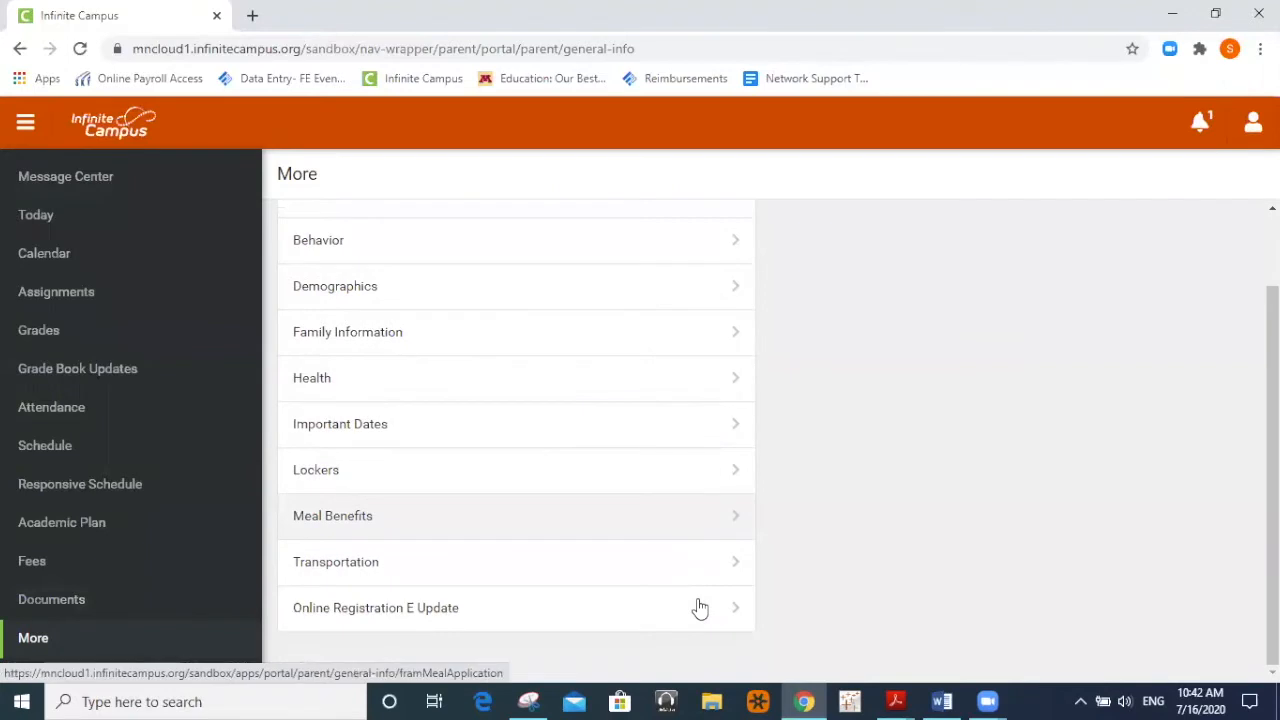
left_click(369, 613)
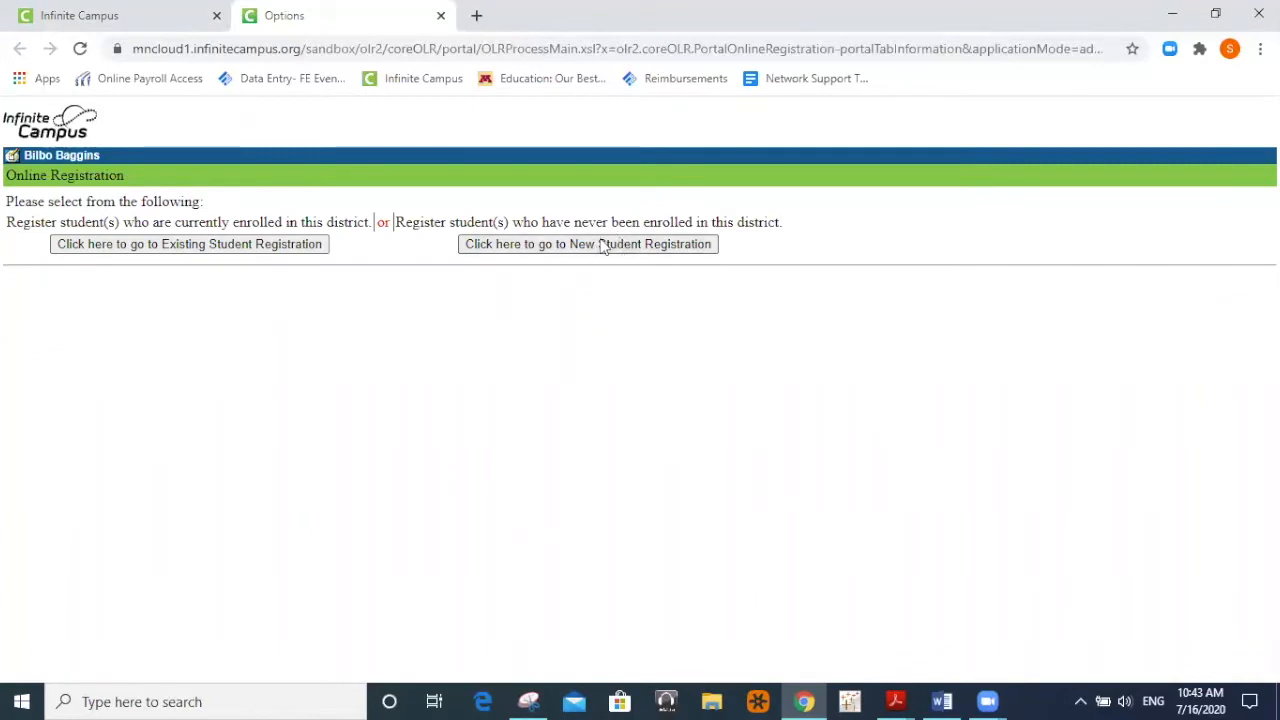
Begin the 19-20 Existing Student Registration in English and start the form.
left_click(164, 247)
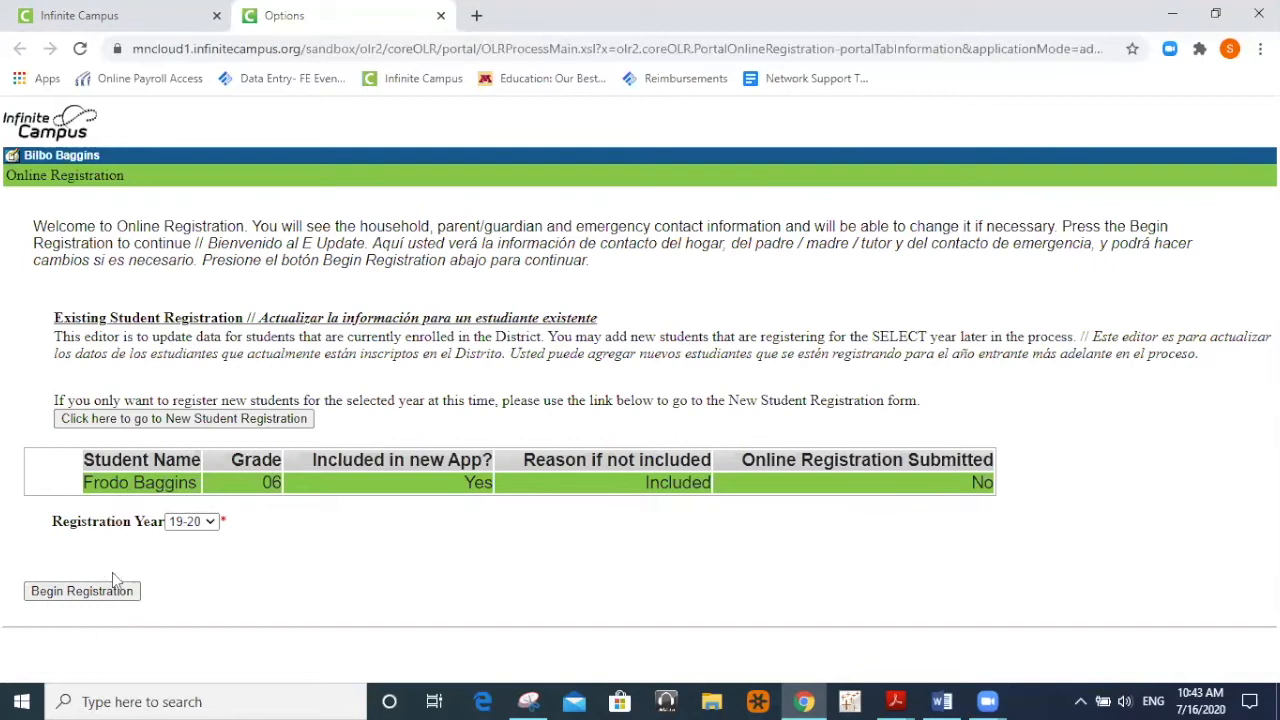
left_click(84, 591)
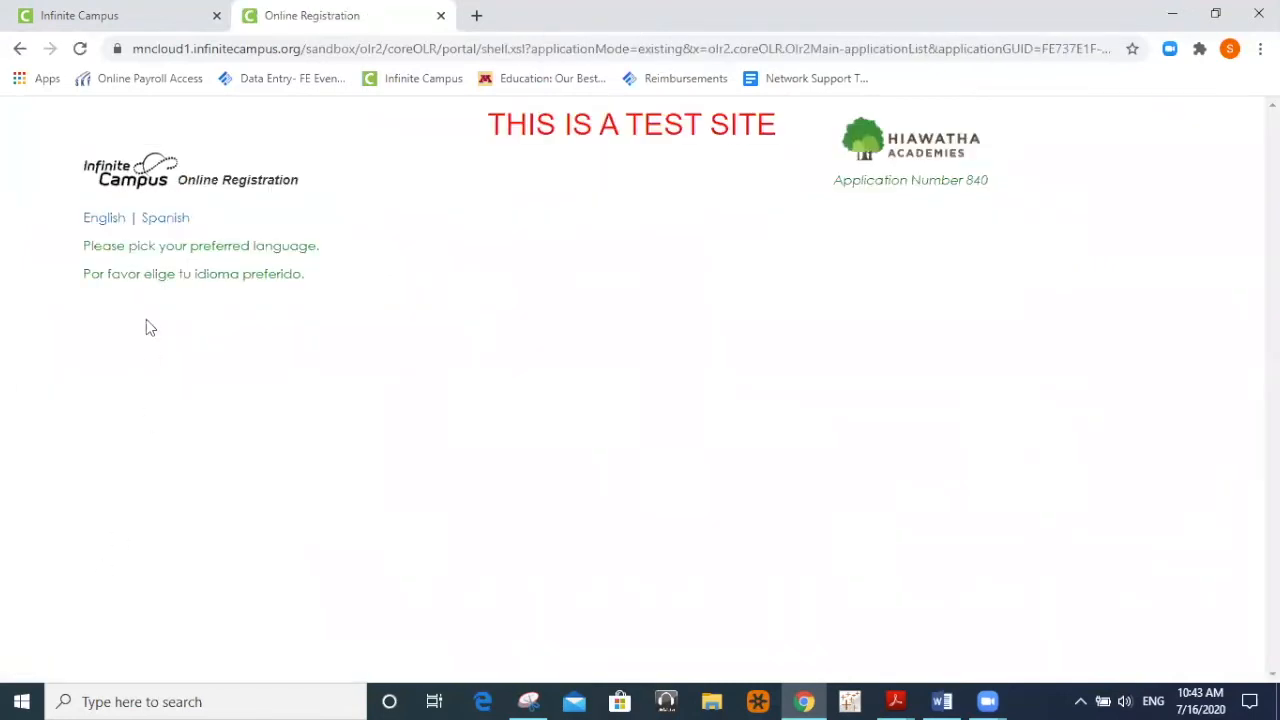
left_click(103, 226)
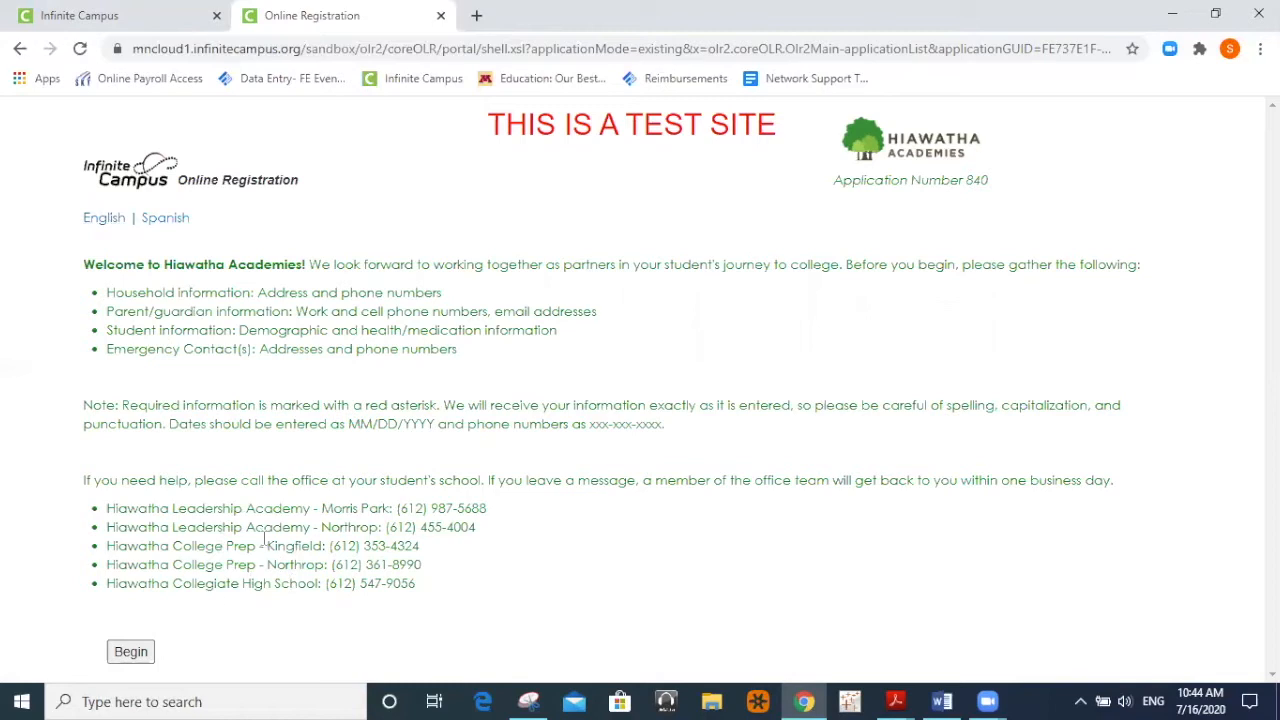
left_click(130, 651)
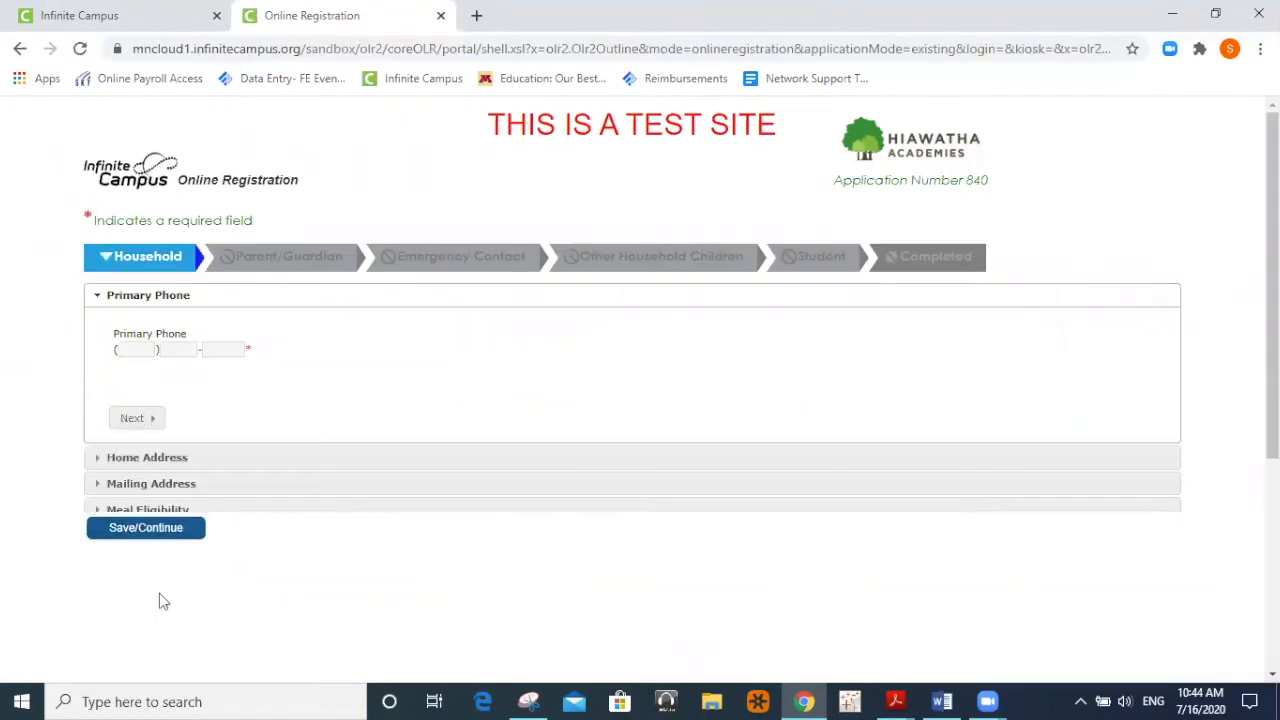
Enter the household's primary phone number into the Primary Phone boxes.
left_click(146, 350)
left_click(146, 350)
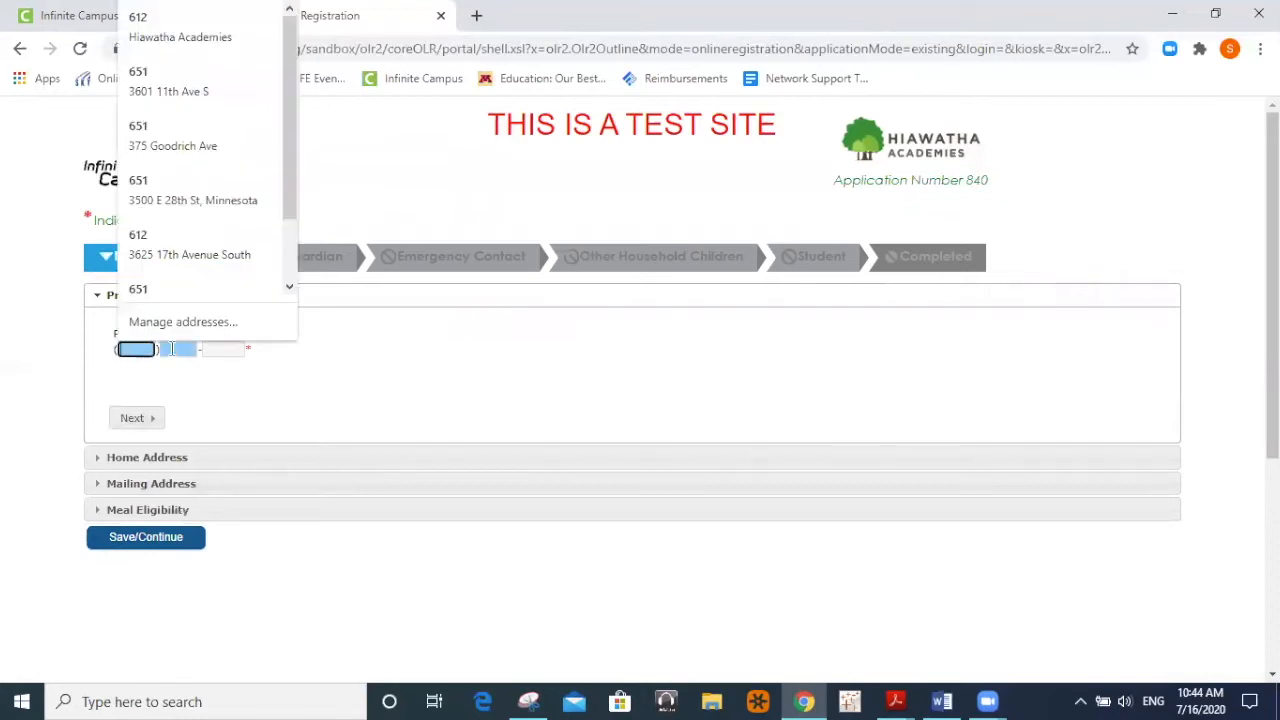
left_click(127, 360)
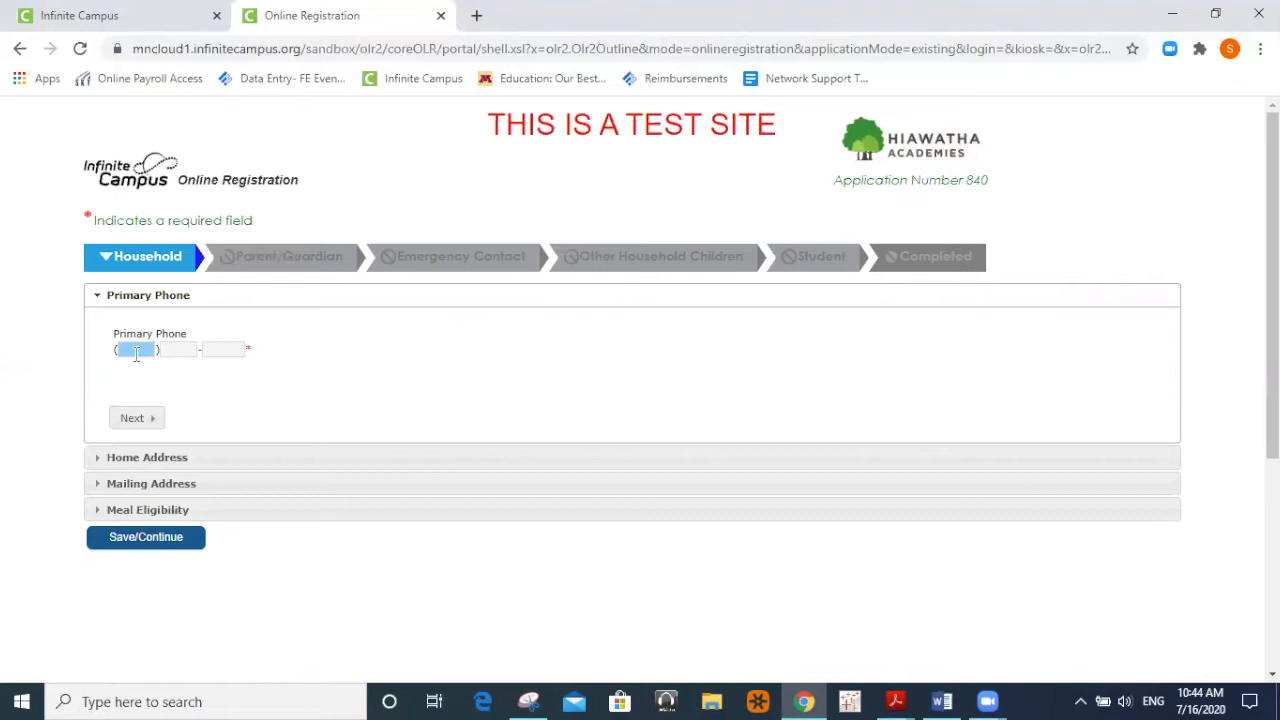
left_click(136, 352)
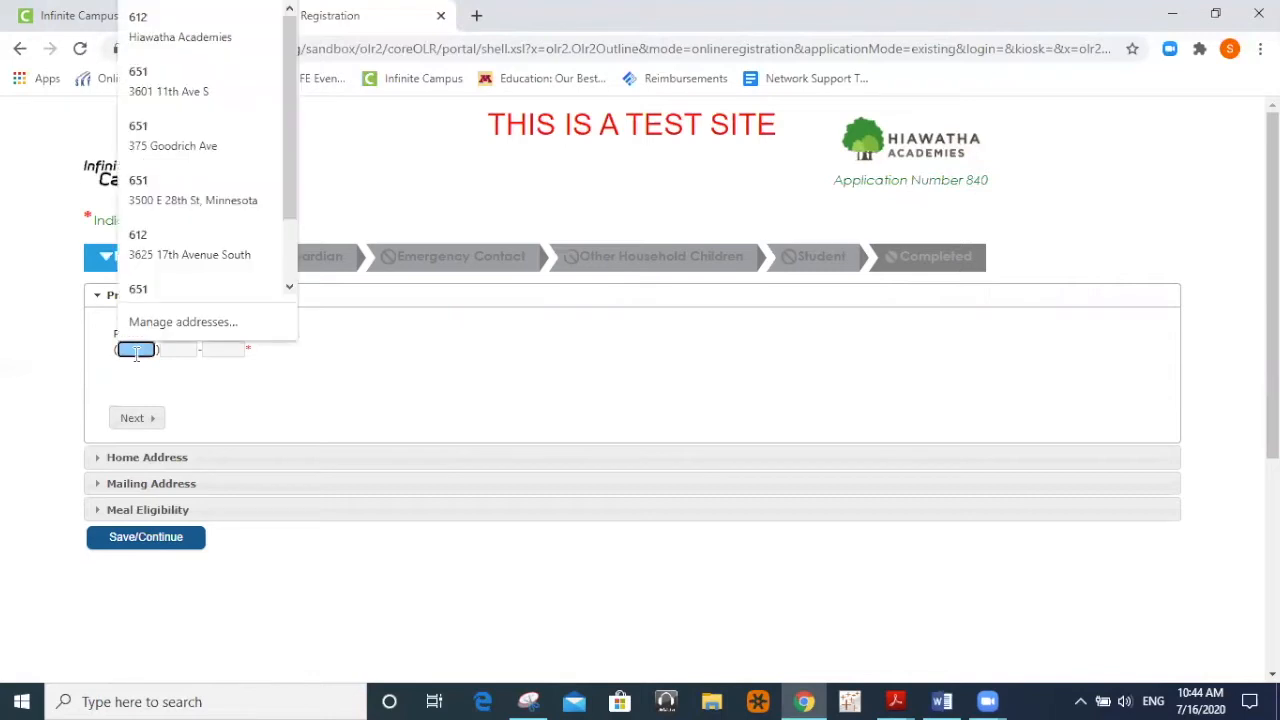
key("Escape")
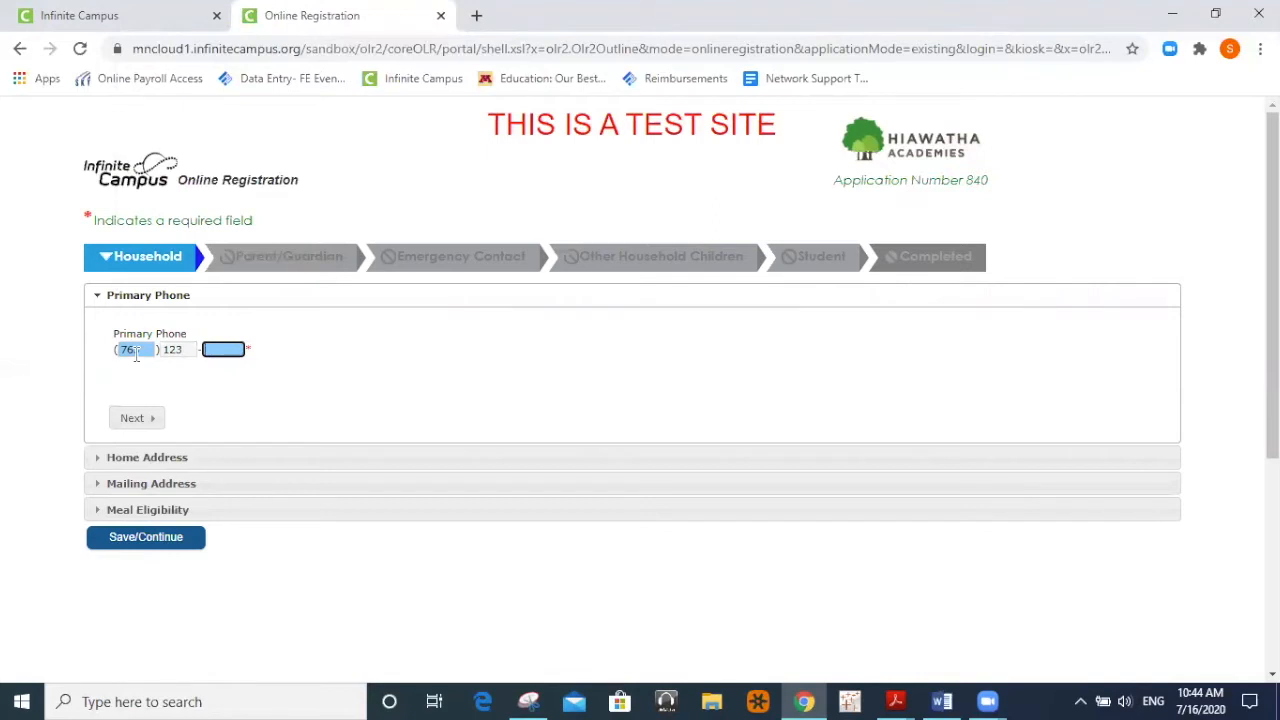
Fill in the home address street number, street name, Ave street type and apartment number.
left_click(137, 419)
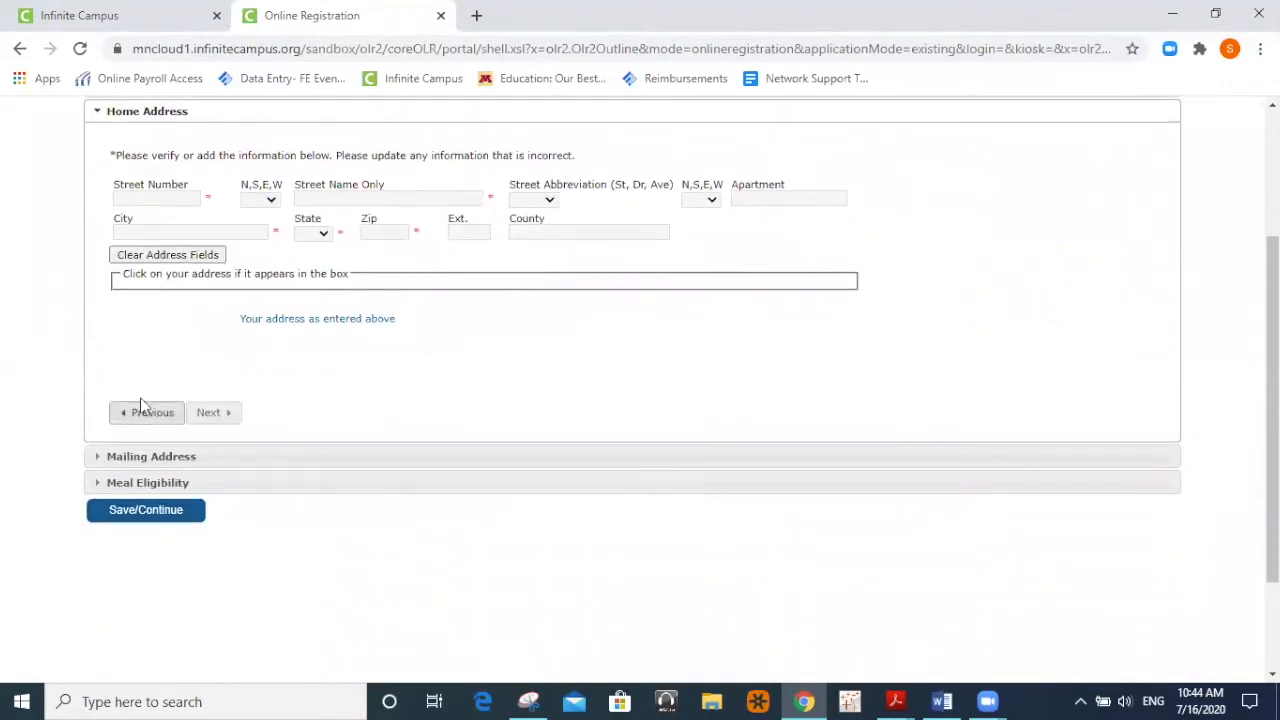
left_click(143, 198)
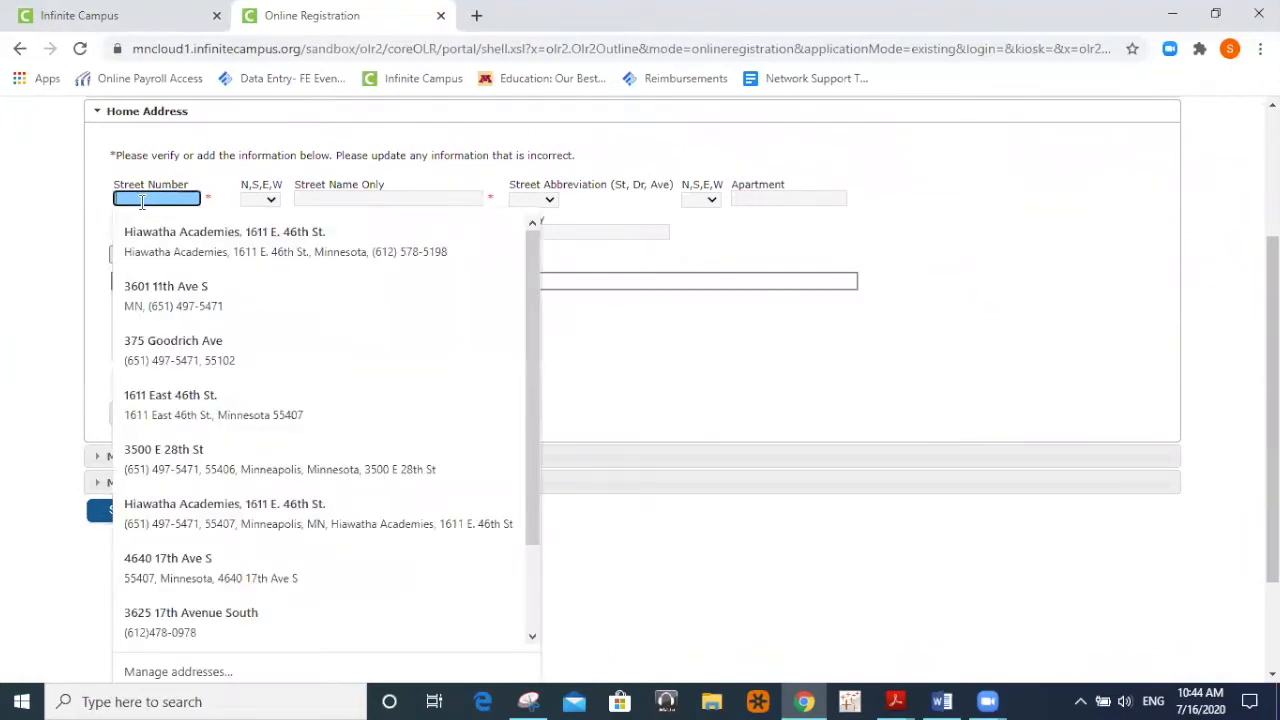
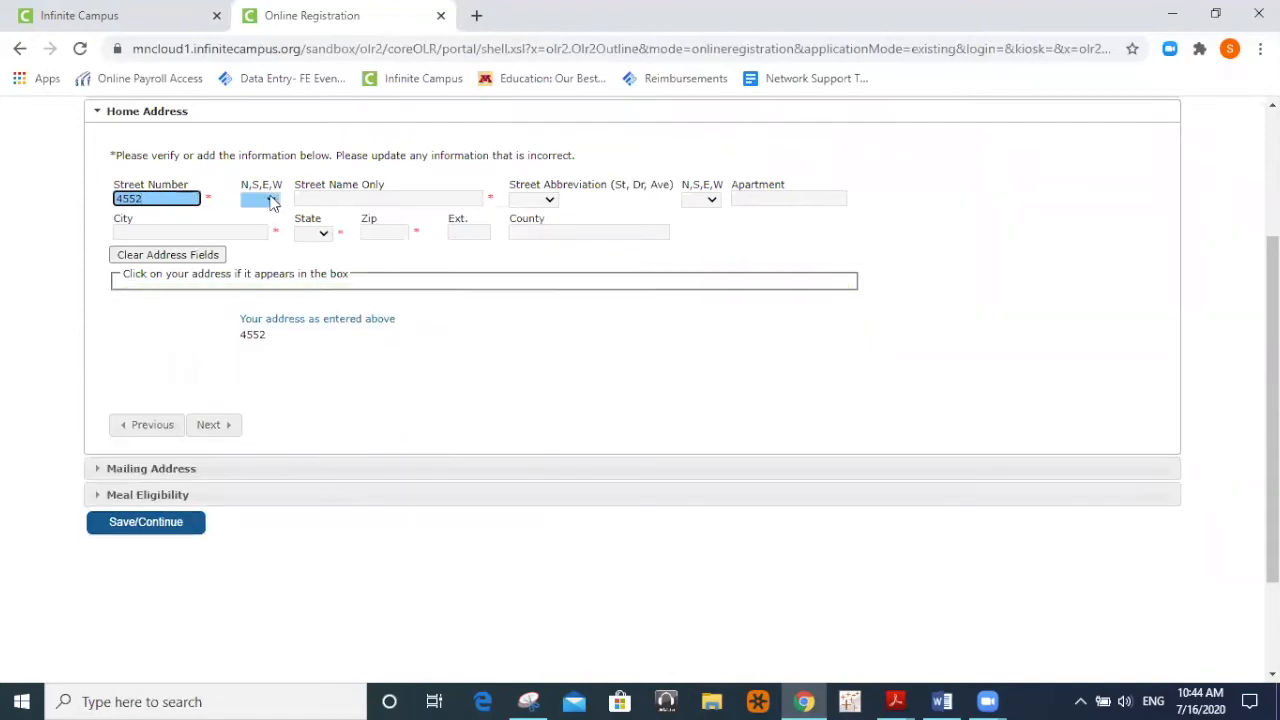
left_click(309, 199)
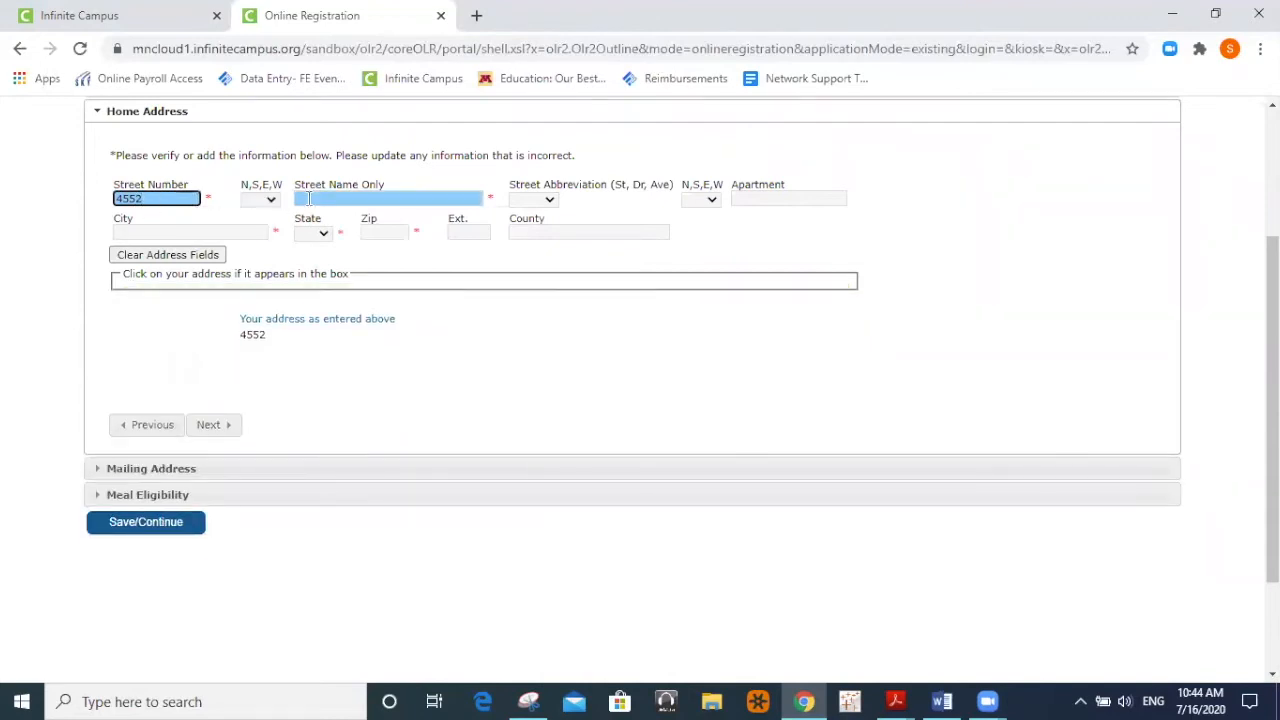
left_click(384, 200)
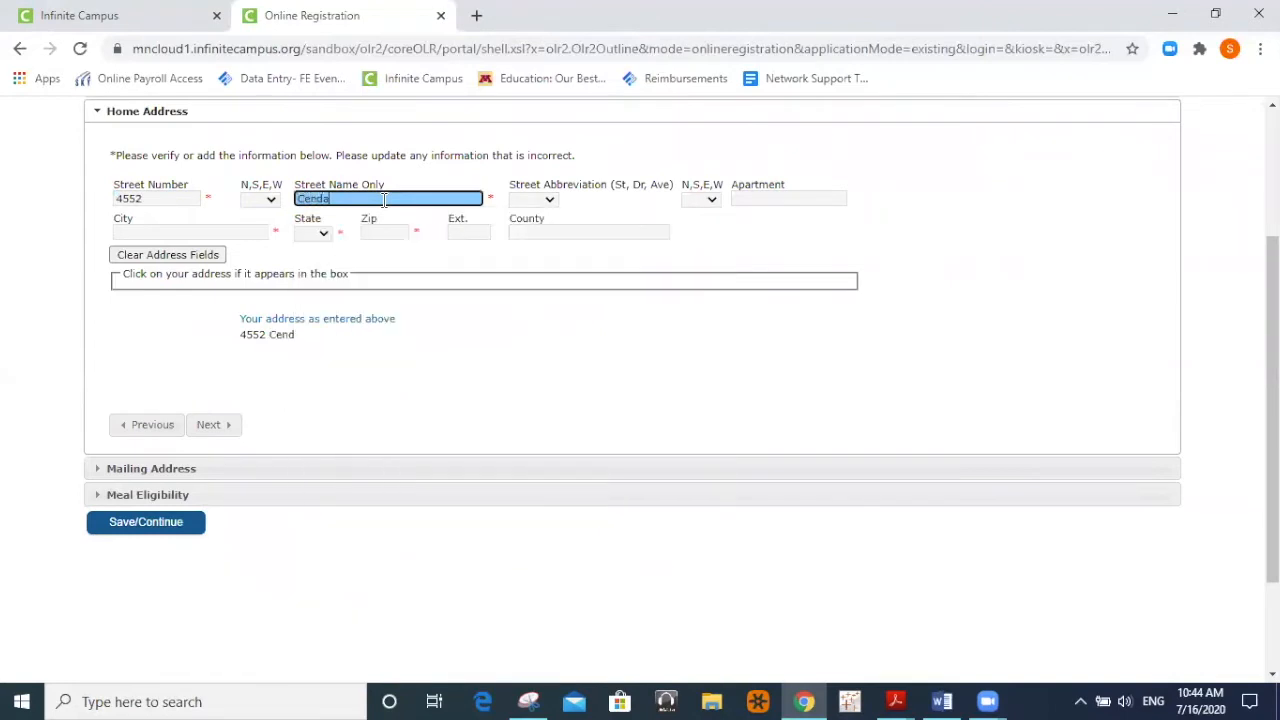
left_click(546, 200)
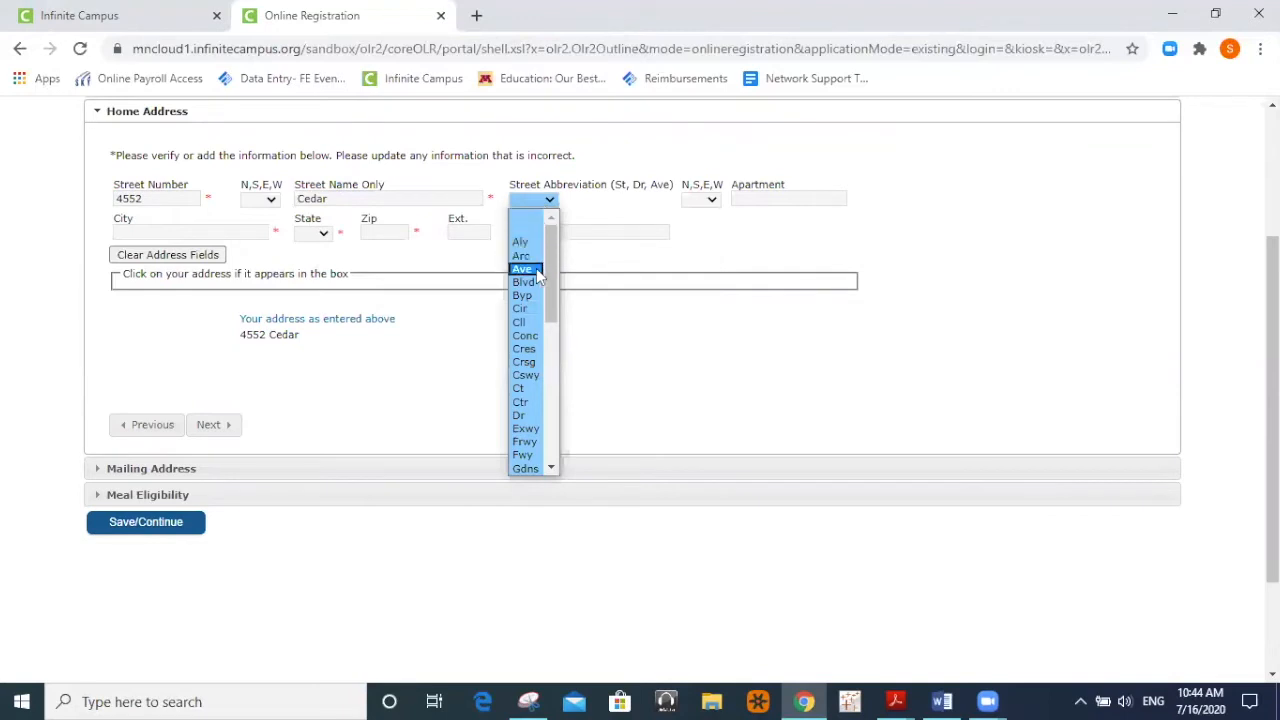
left_click(538, 276)
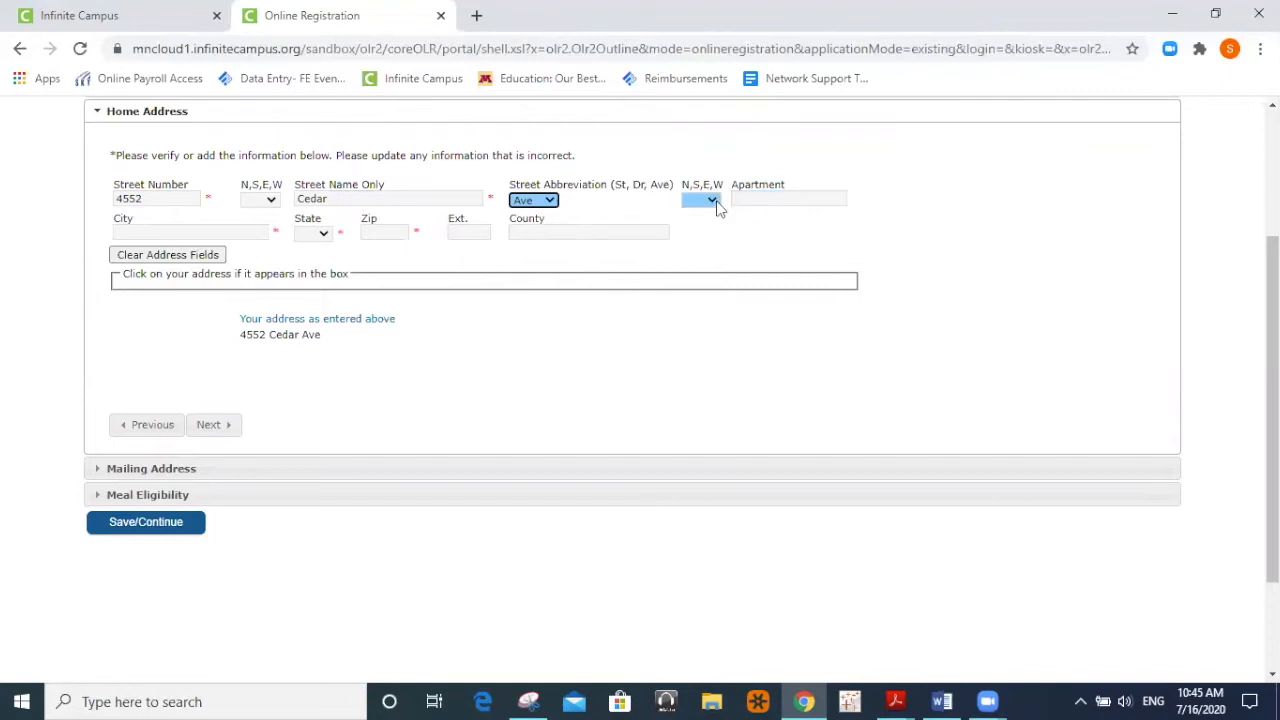
left_click(762, 200)
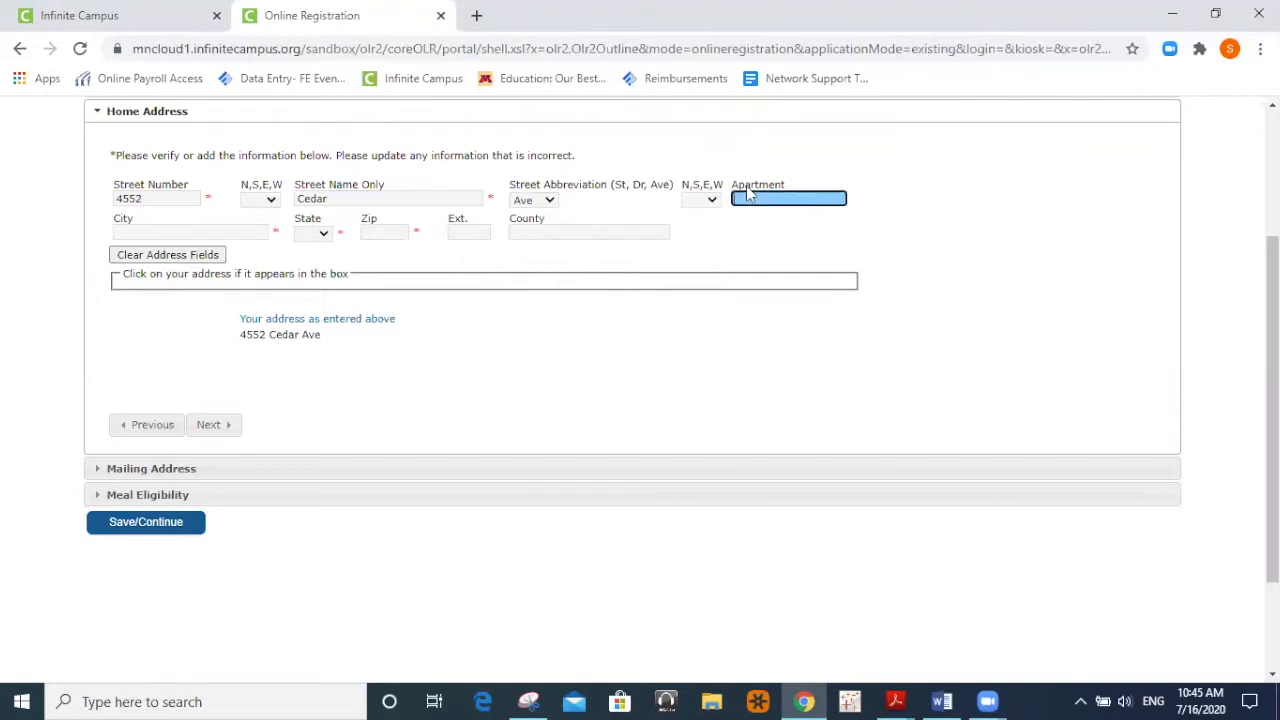
type("4")
Enter the city, choose MN as the state, and accept the suggested ZIP code.
left_click(155, 231)
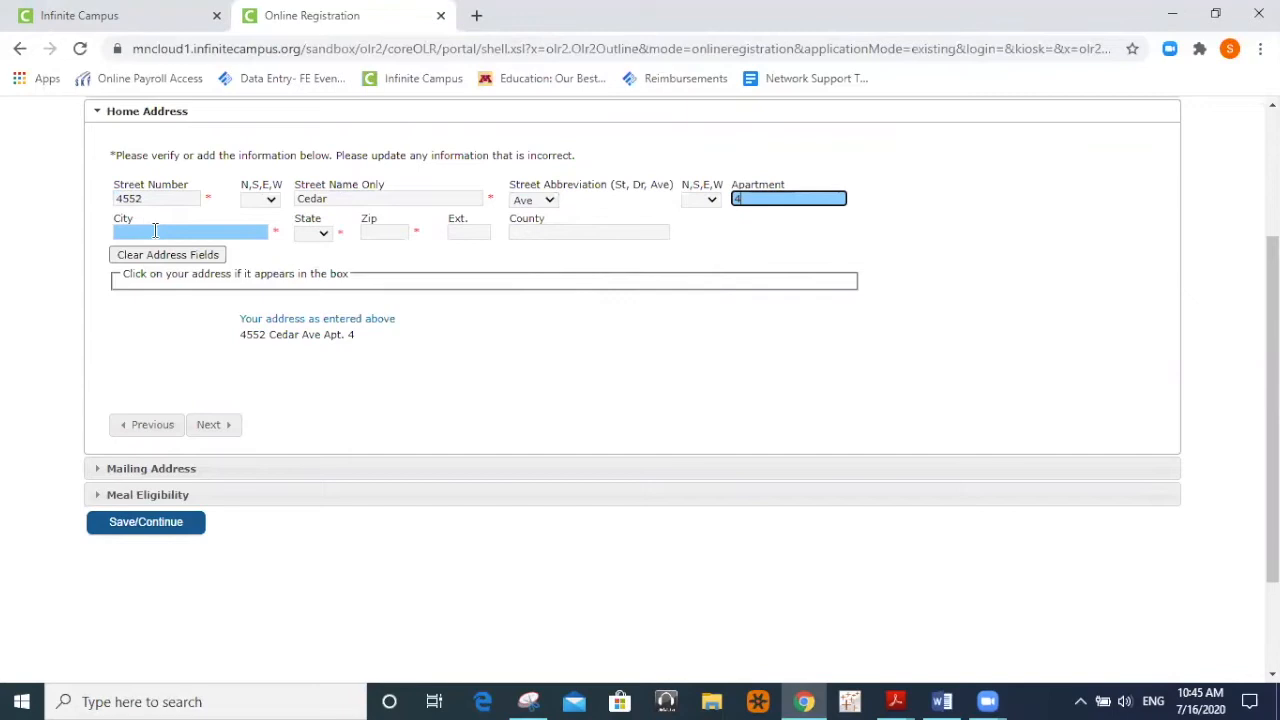
type("Min")
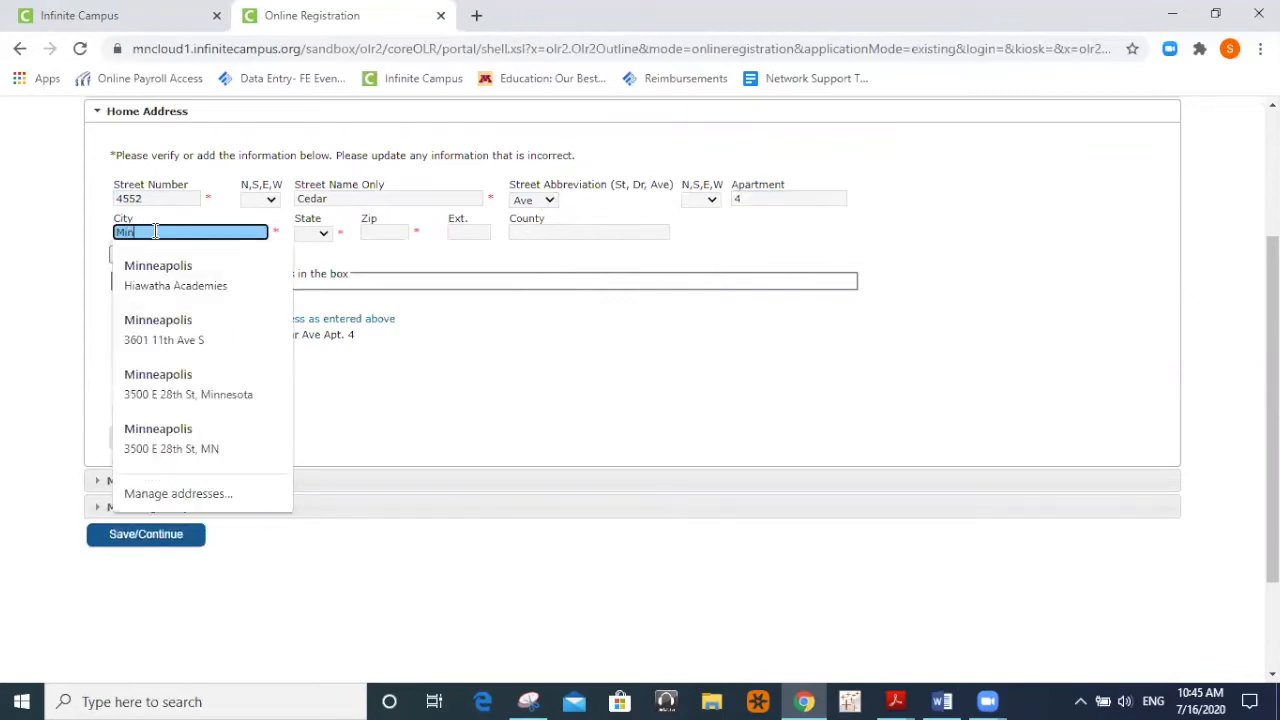
type("neapolis")
key("Tab")
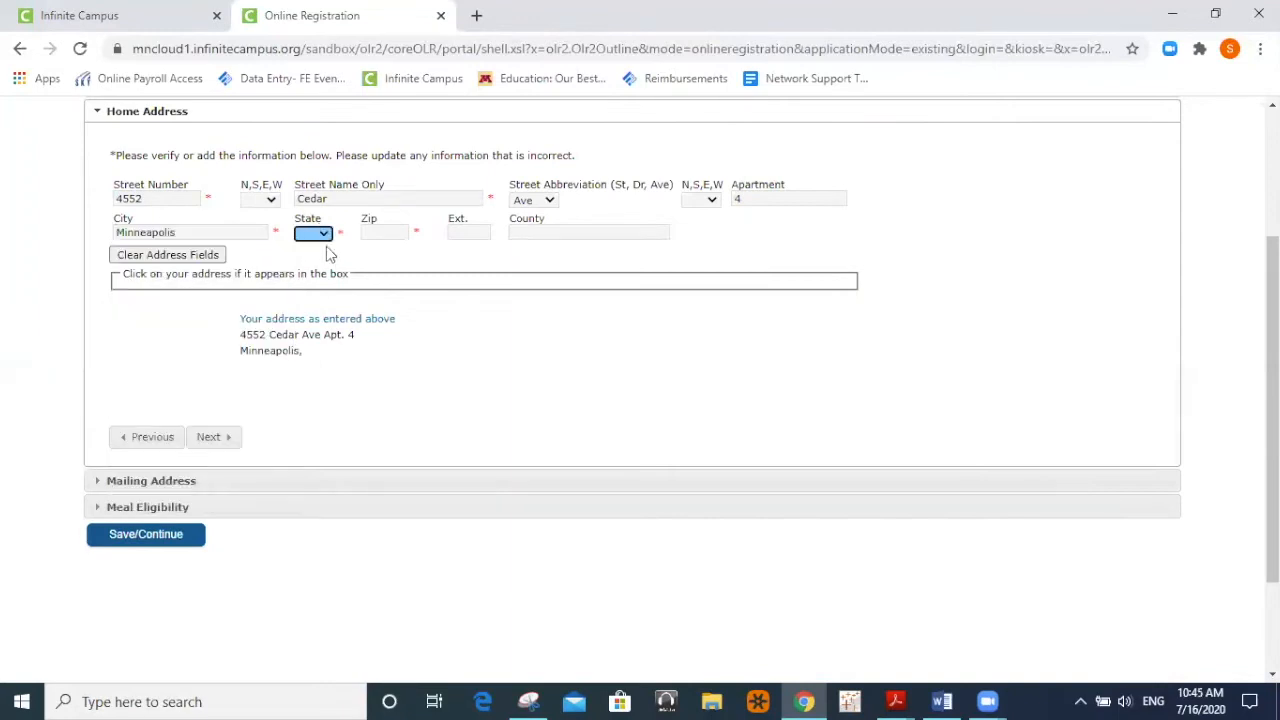
left_click(324, 234)
left_click_drag(322, 300, 326, 360)
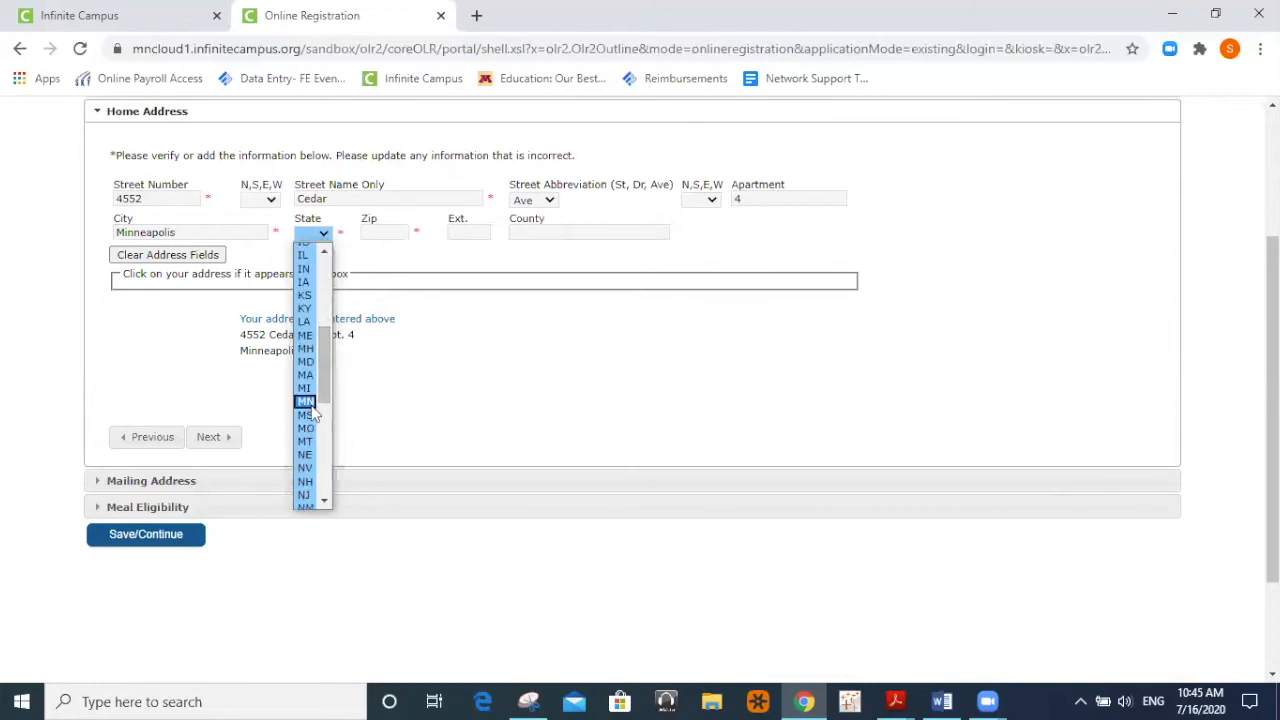
left_click(310, 403)
left_click(386, 235)
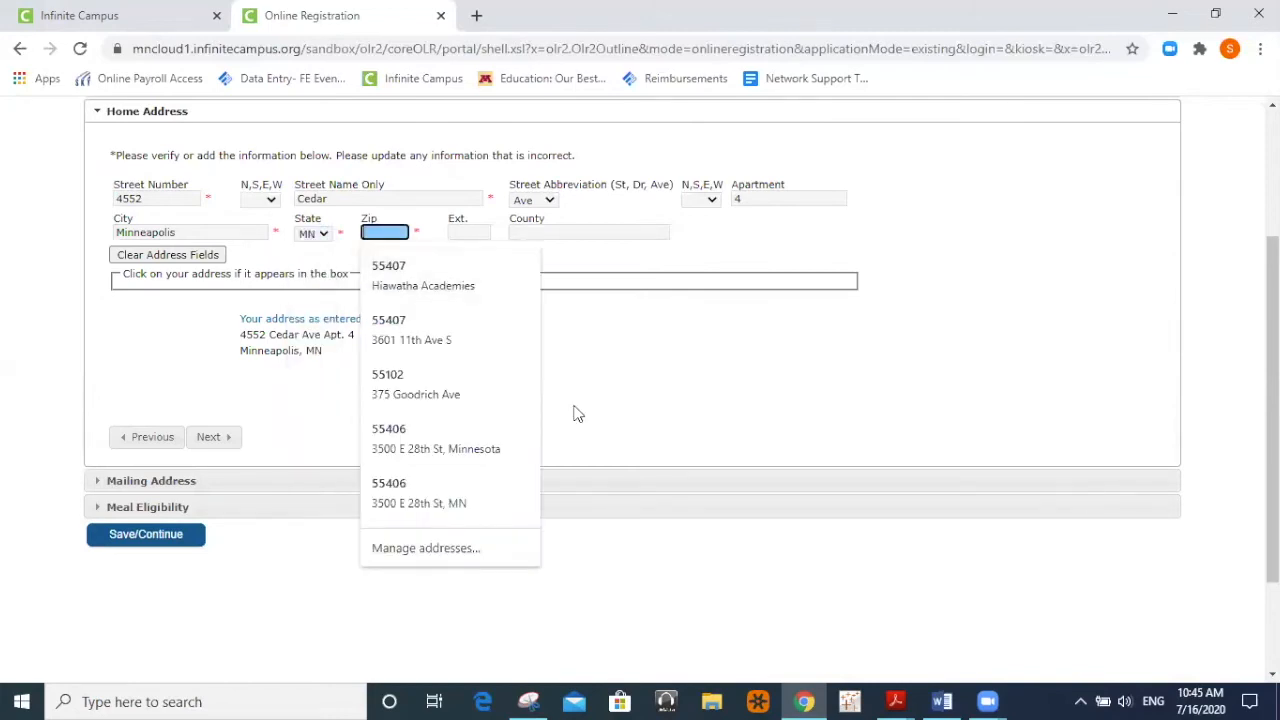
left_click(403, 268)
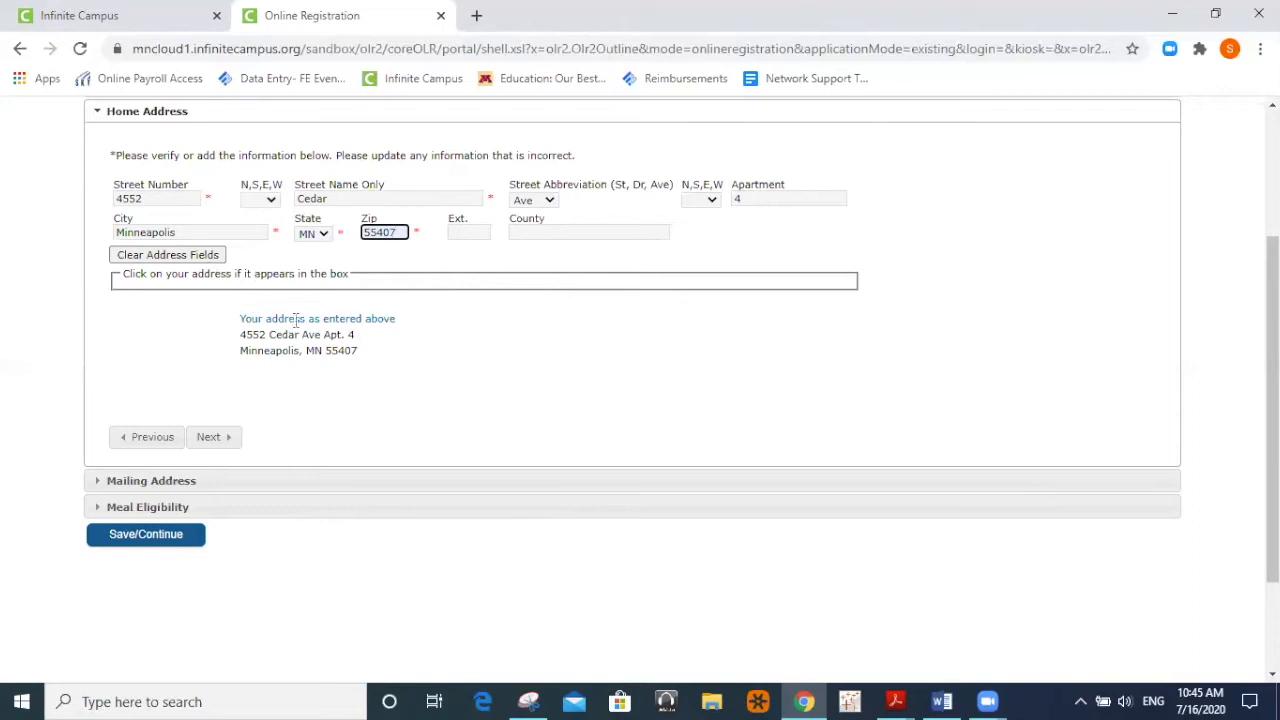
Pass through mailing address and meal eligibility, then save the Household step to reach Parent/Guardian.
left_click(213, 440)
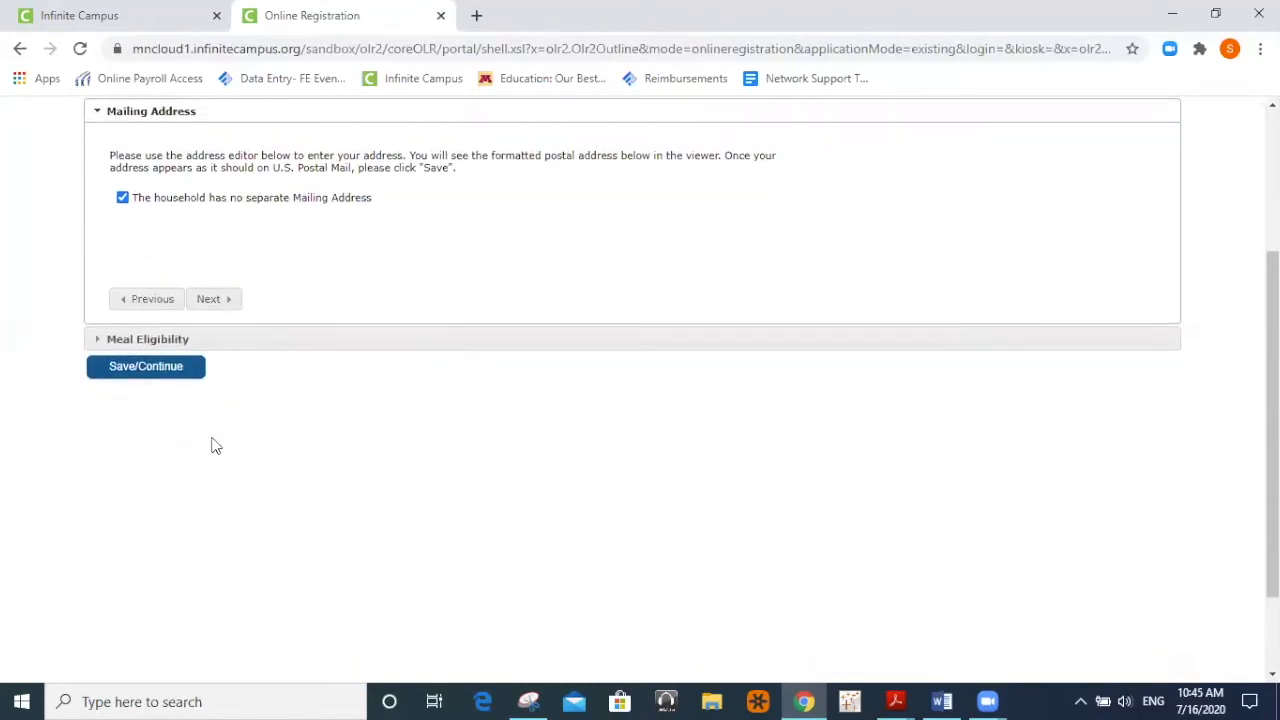
scroll(220, 305, "up", 2)
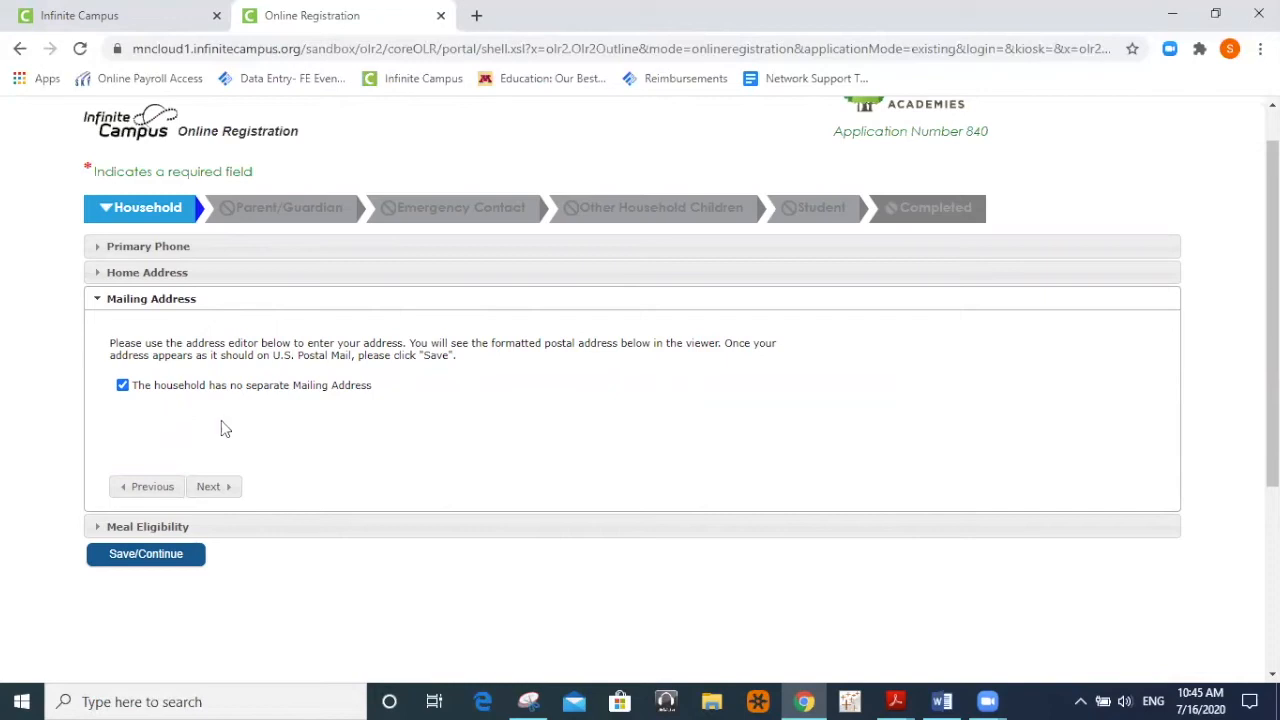
left_click(212, 487)
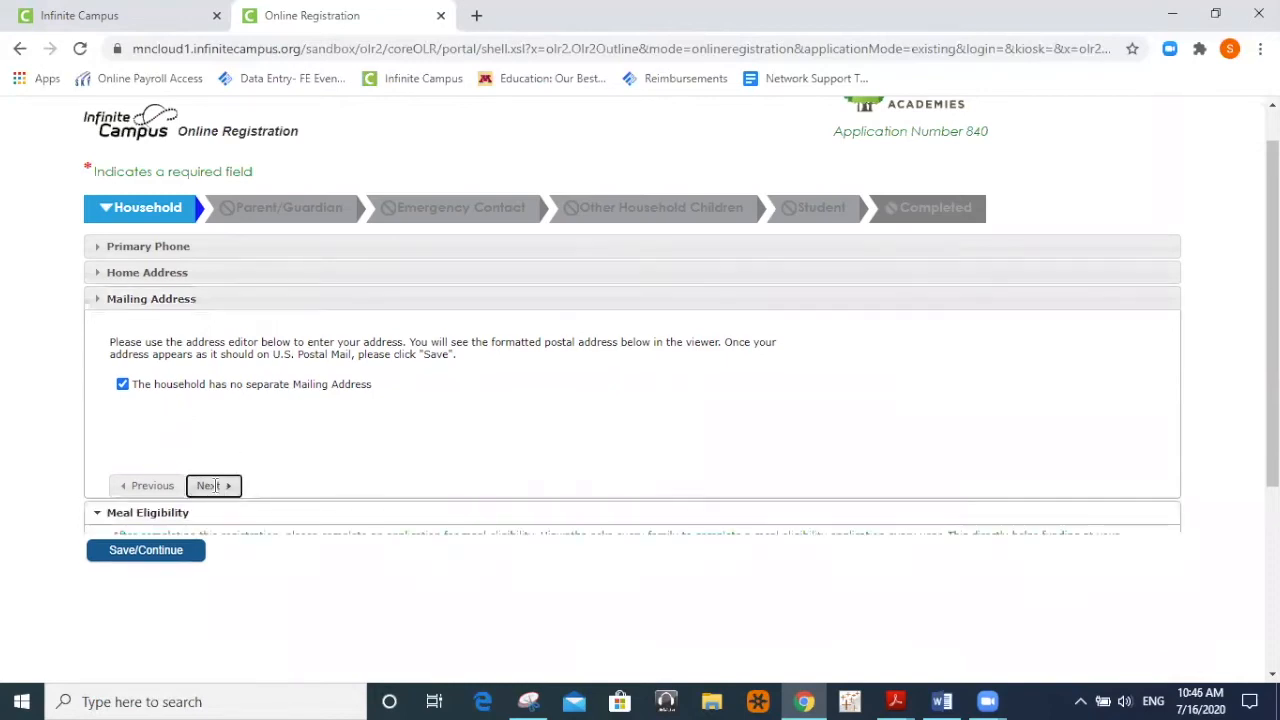
scroll(352, 360, "up", 3)
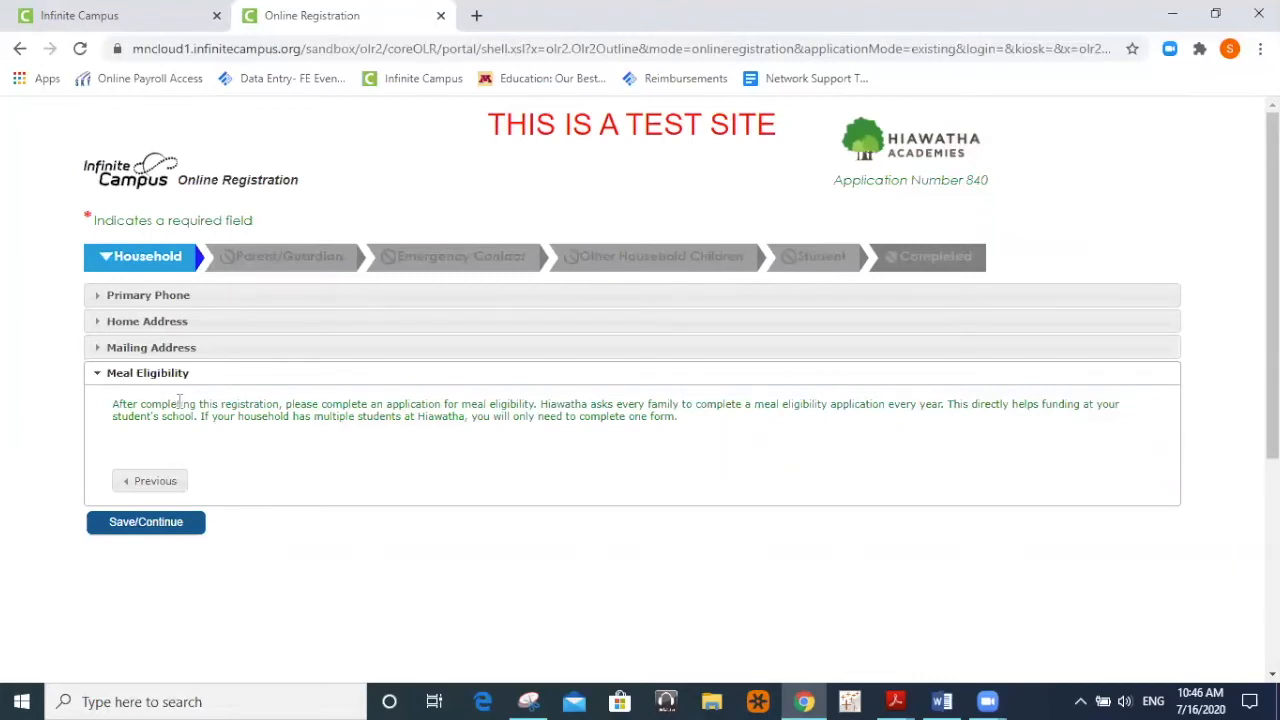
left_click(152, 527)
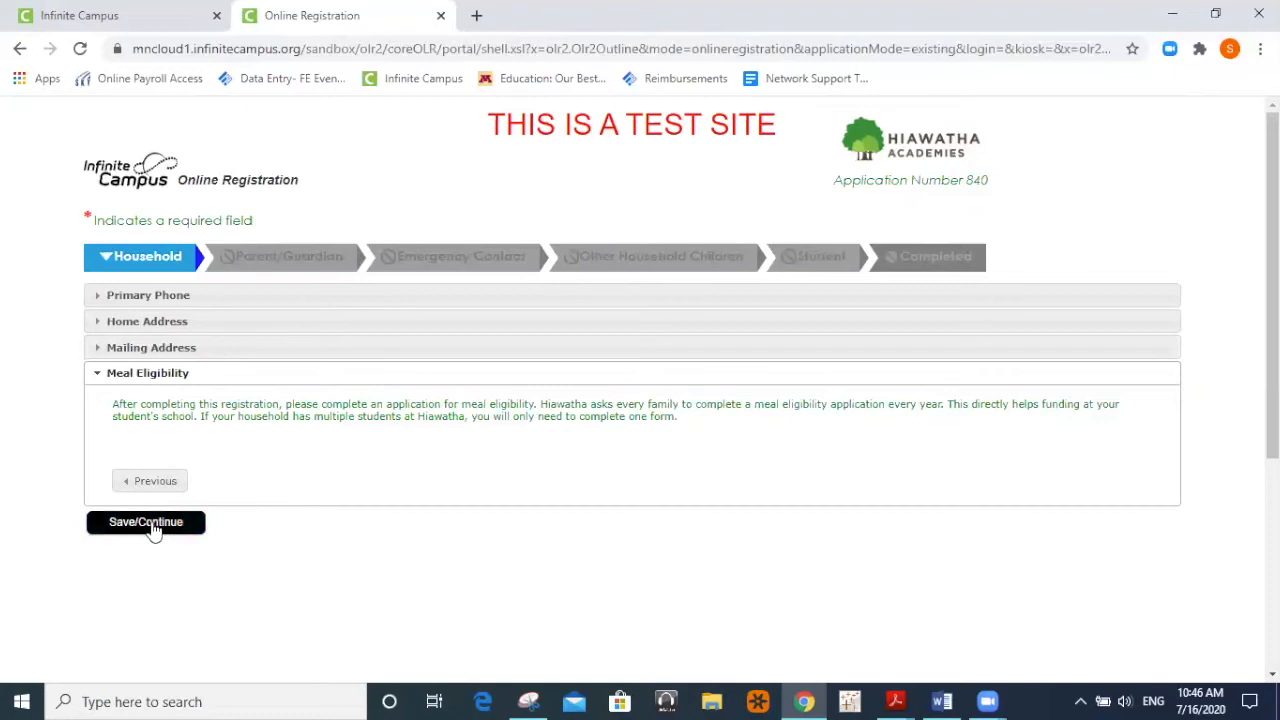
left_click(153, 527)
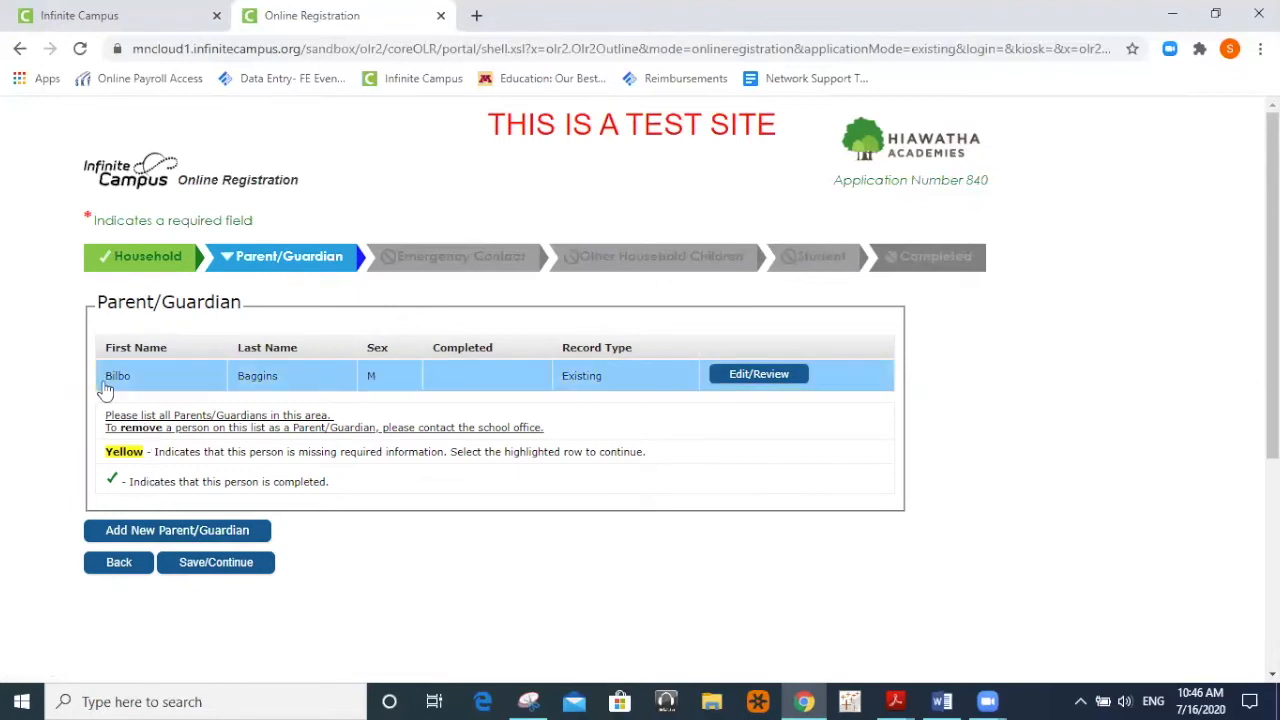
left_click(771, 382)
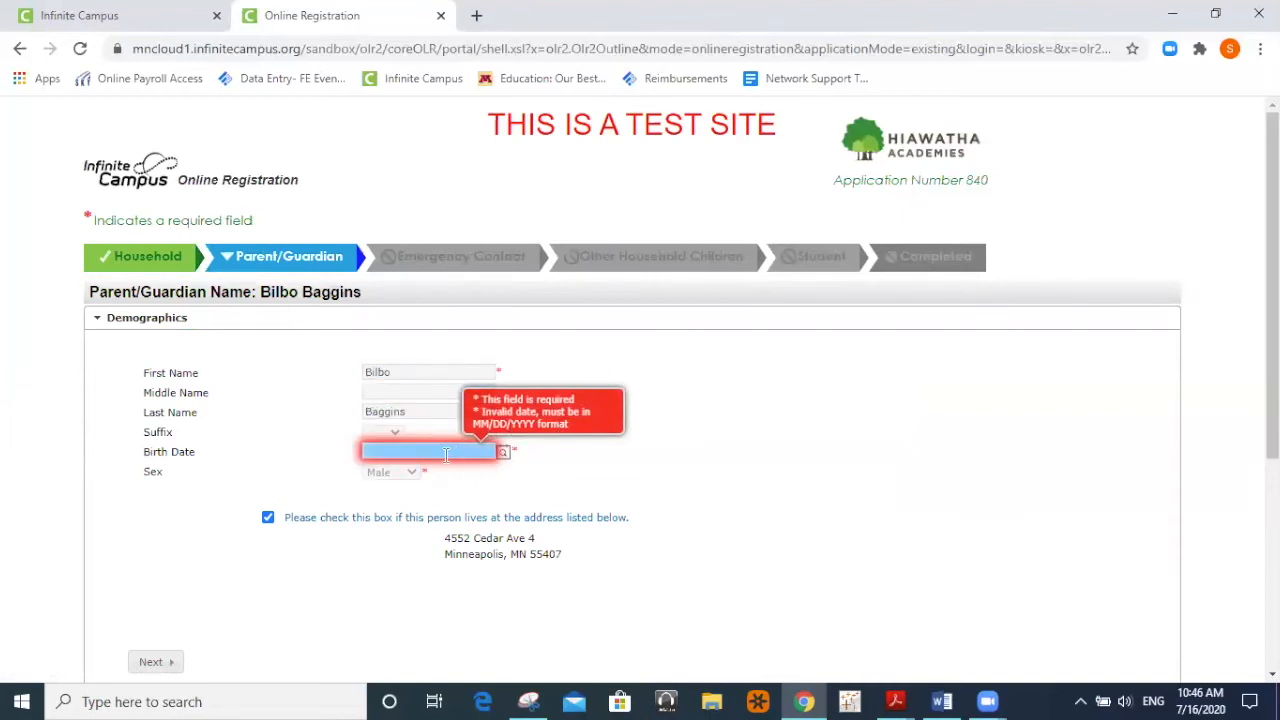
left_click(503, 453)
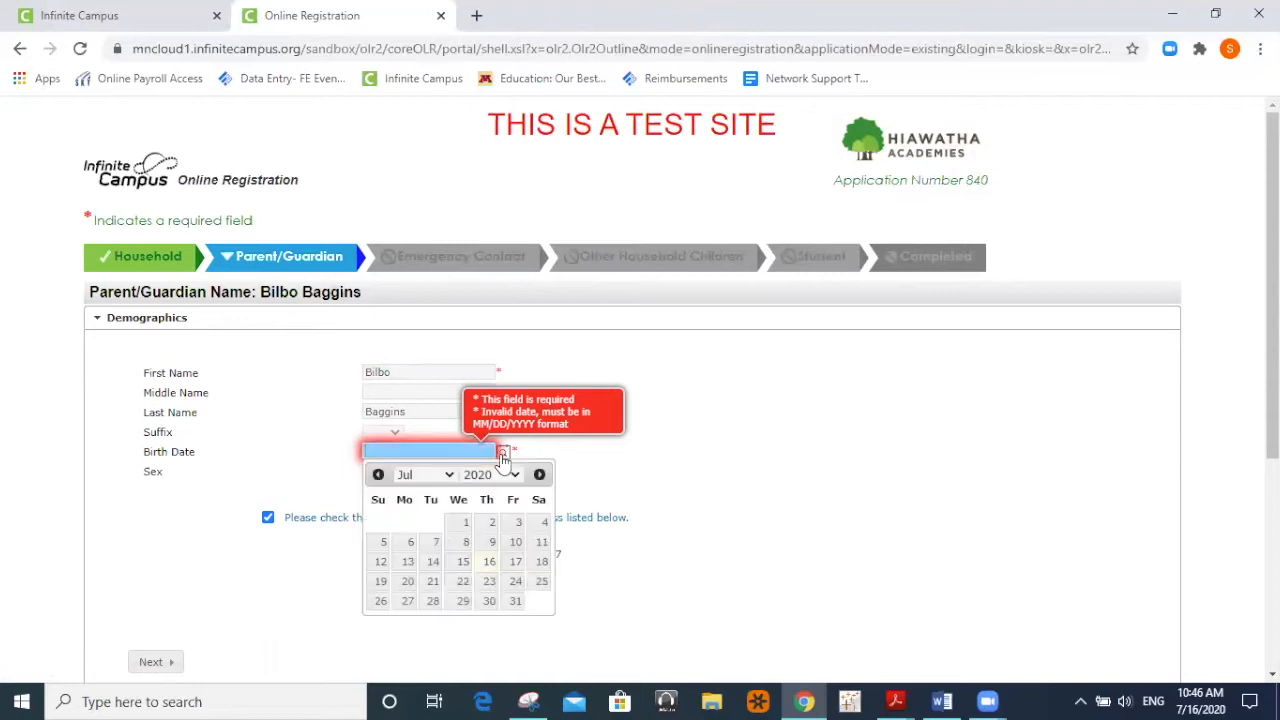
left_click(490, 563)
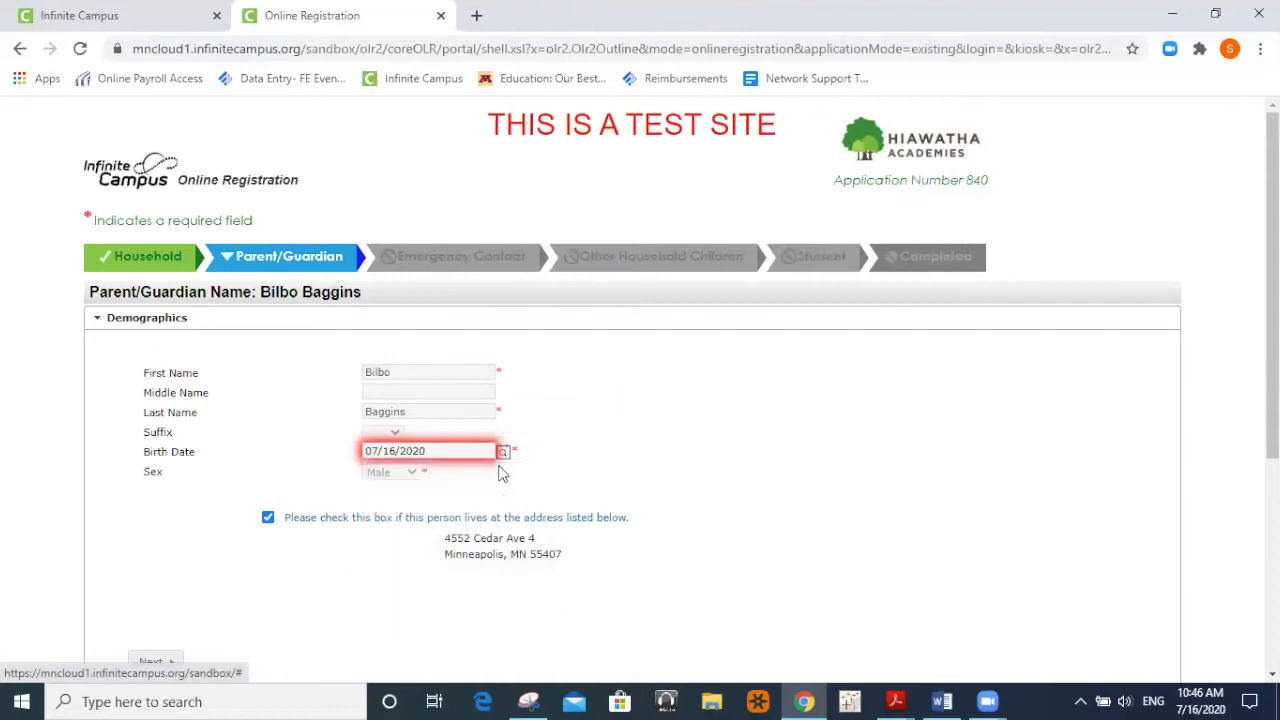
left_click_drag(449, 455, 403, 451)
key("BackSpace")
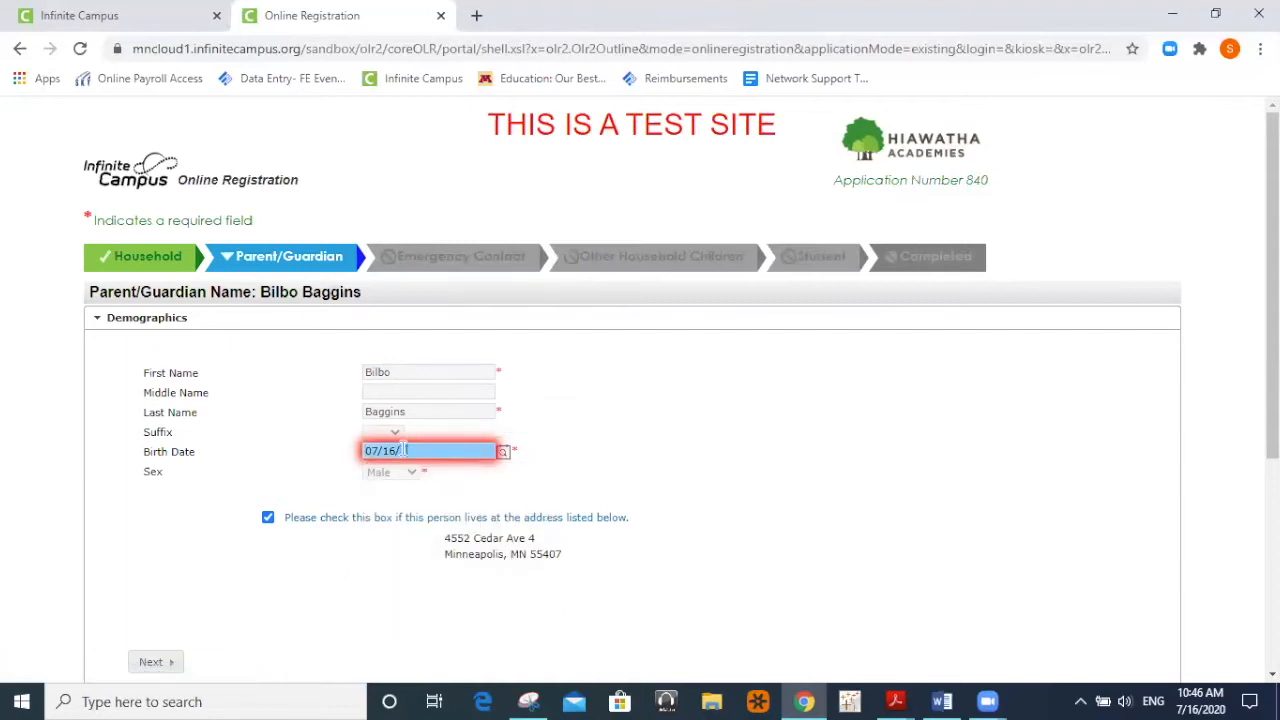
type("1980")
left_click(563, 451)
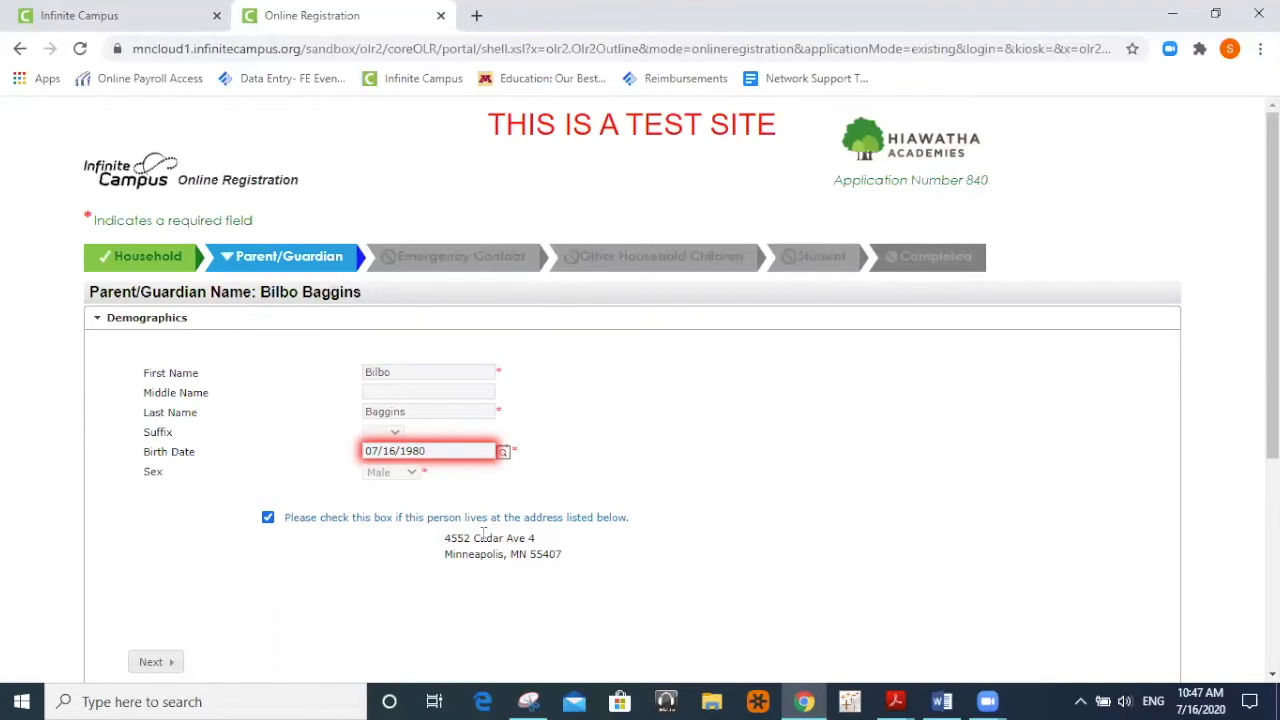
scroll(451, 572, "down", 1)
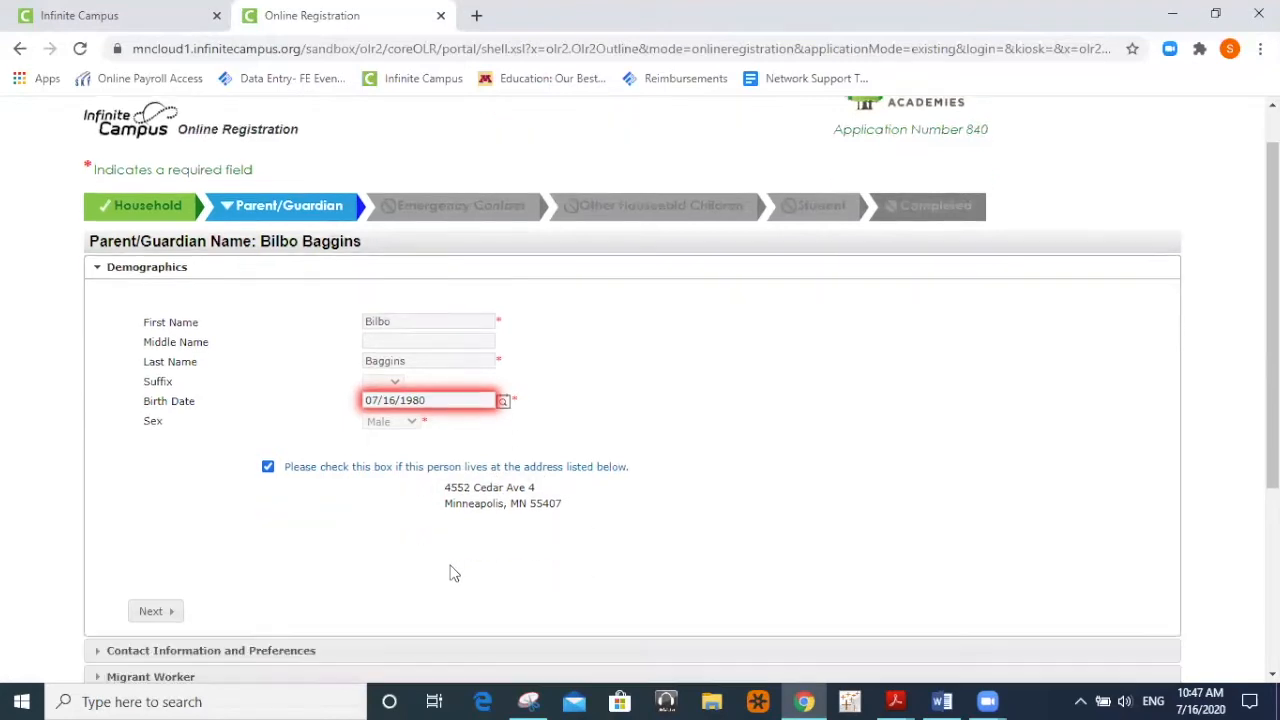
scroll(451, 572, "down", 2)
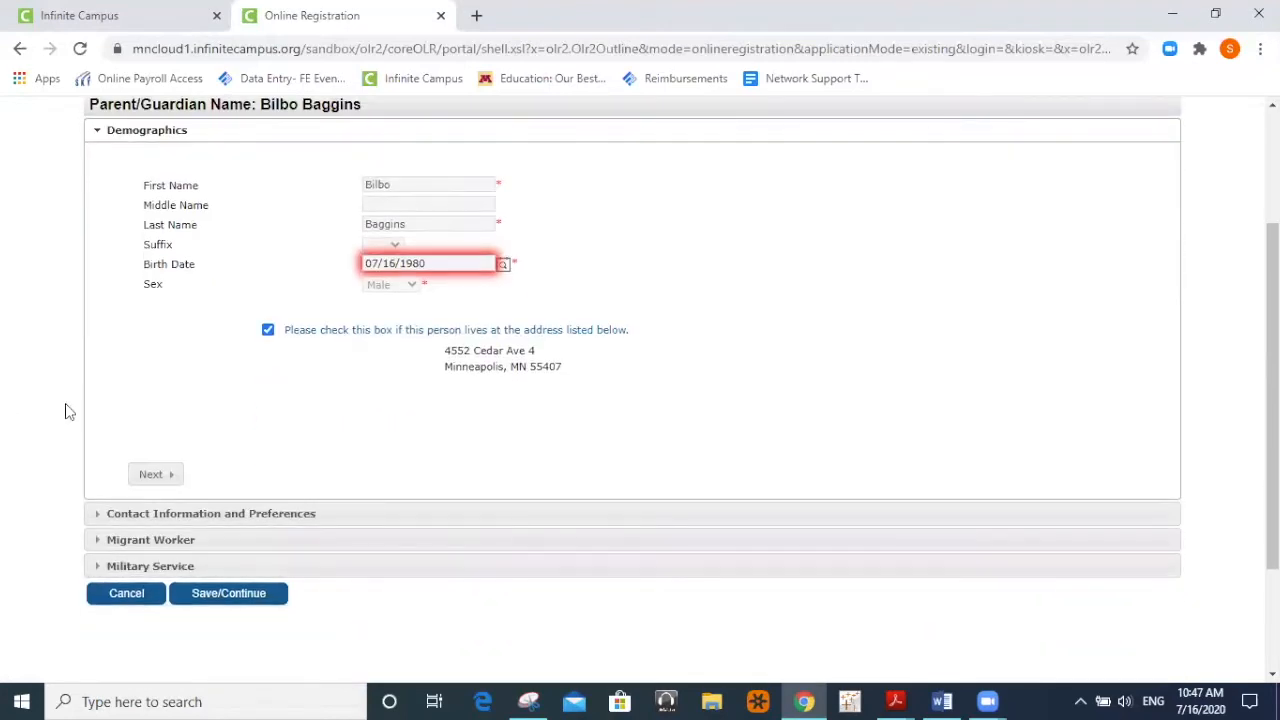
left_click(189, 516)
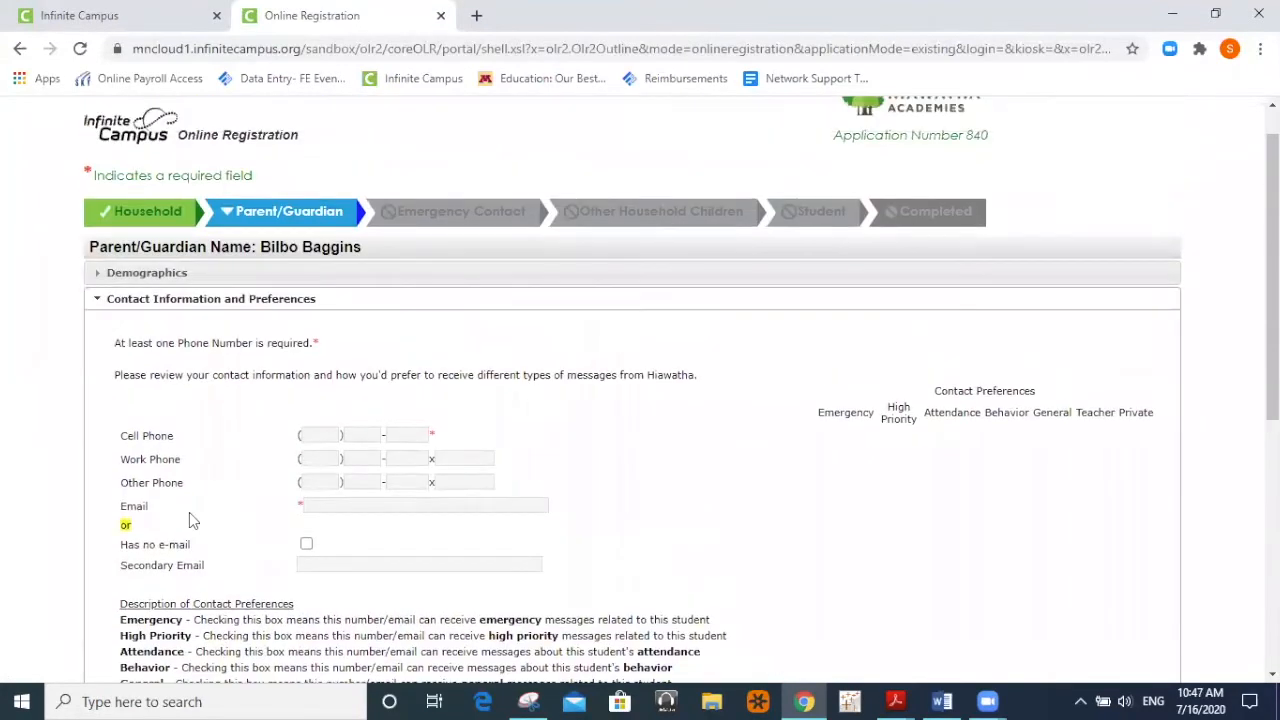
Enter the guardian's cell phone number and e-mail address in the contact fields.
left_click(320, 436)
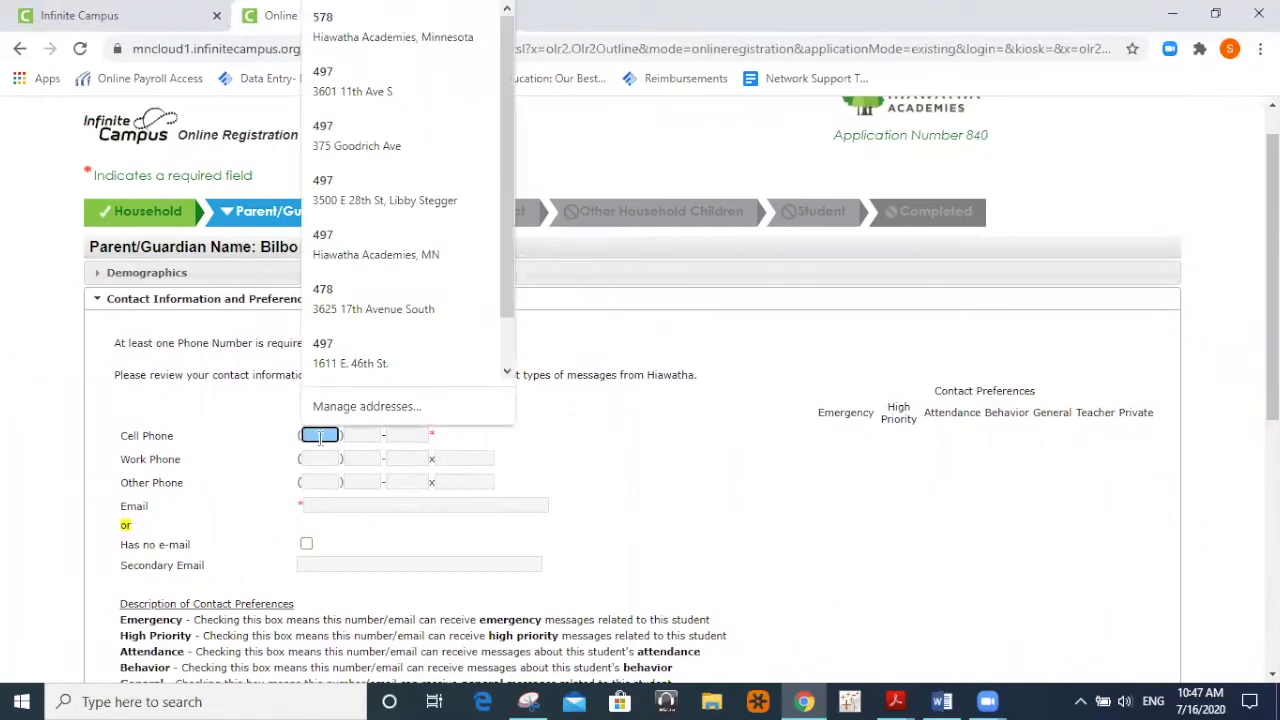
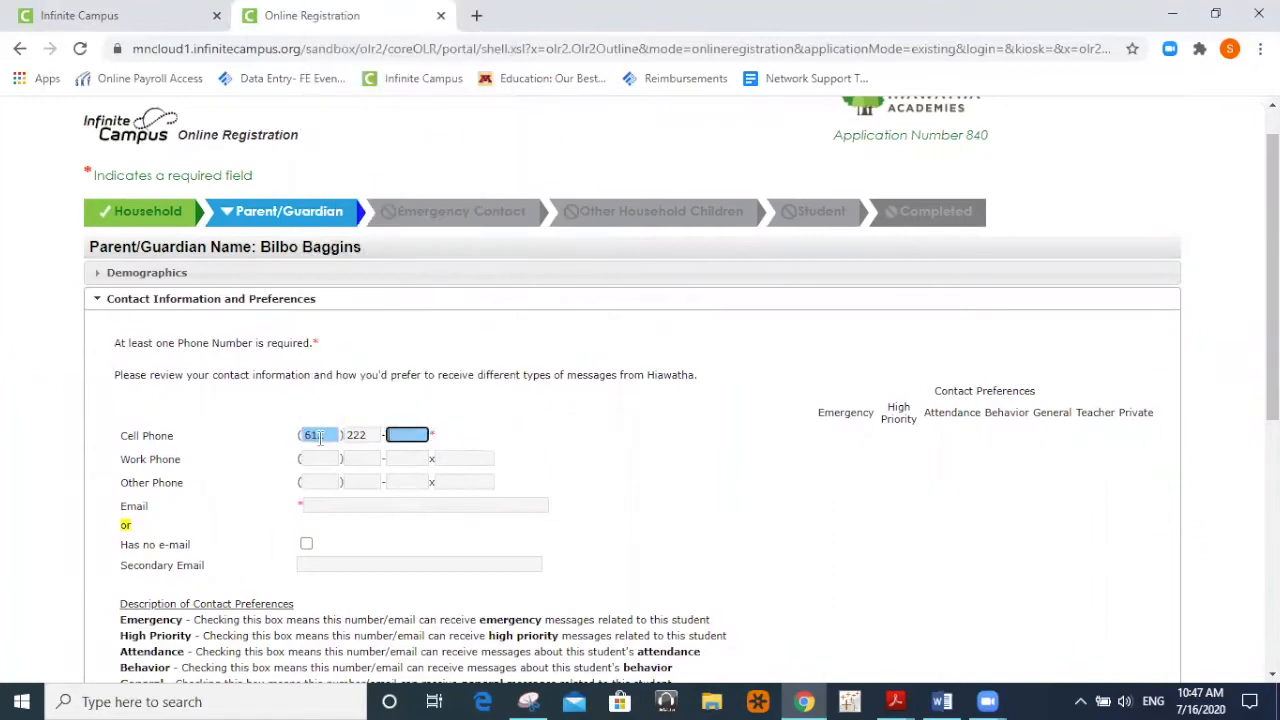
left_click(592, 527)
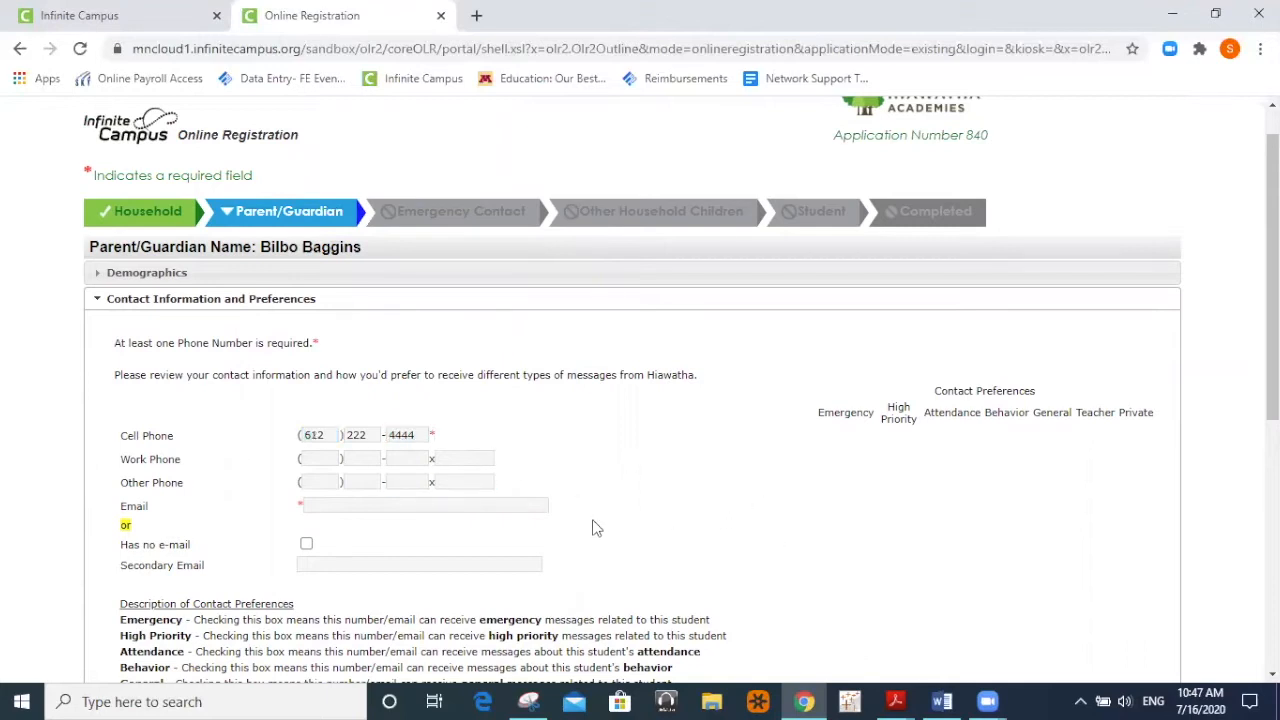
left_click(342, 505)
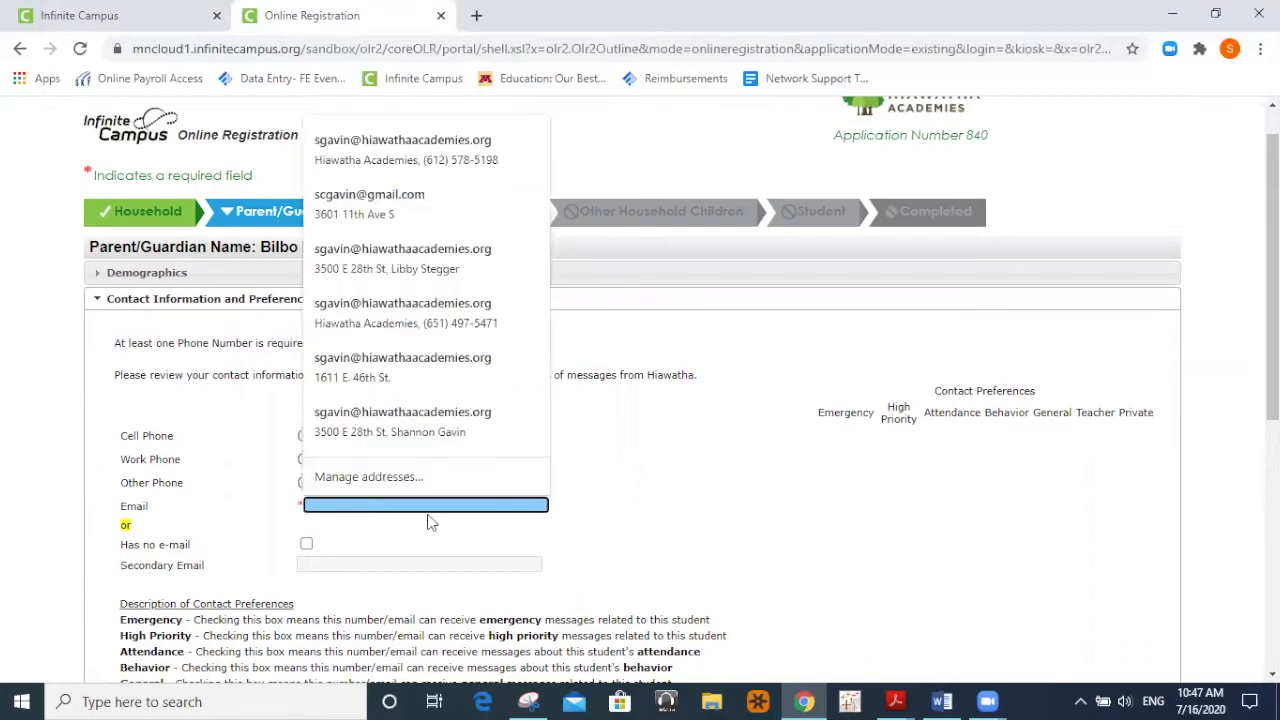
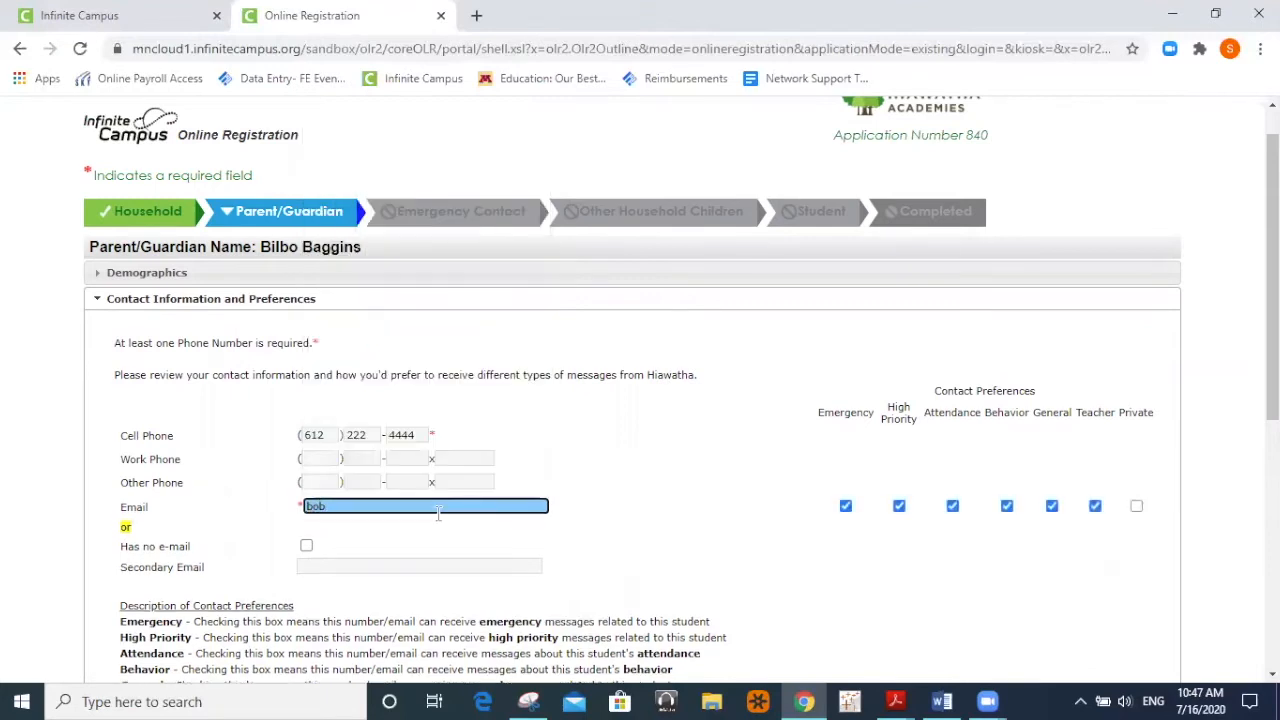
left_click(656, 486)
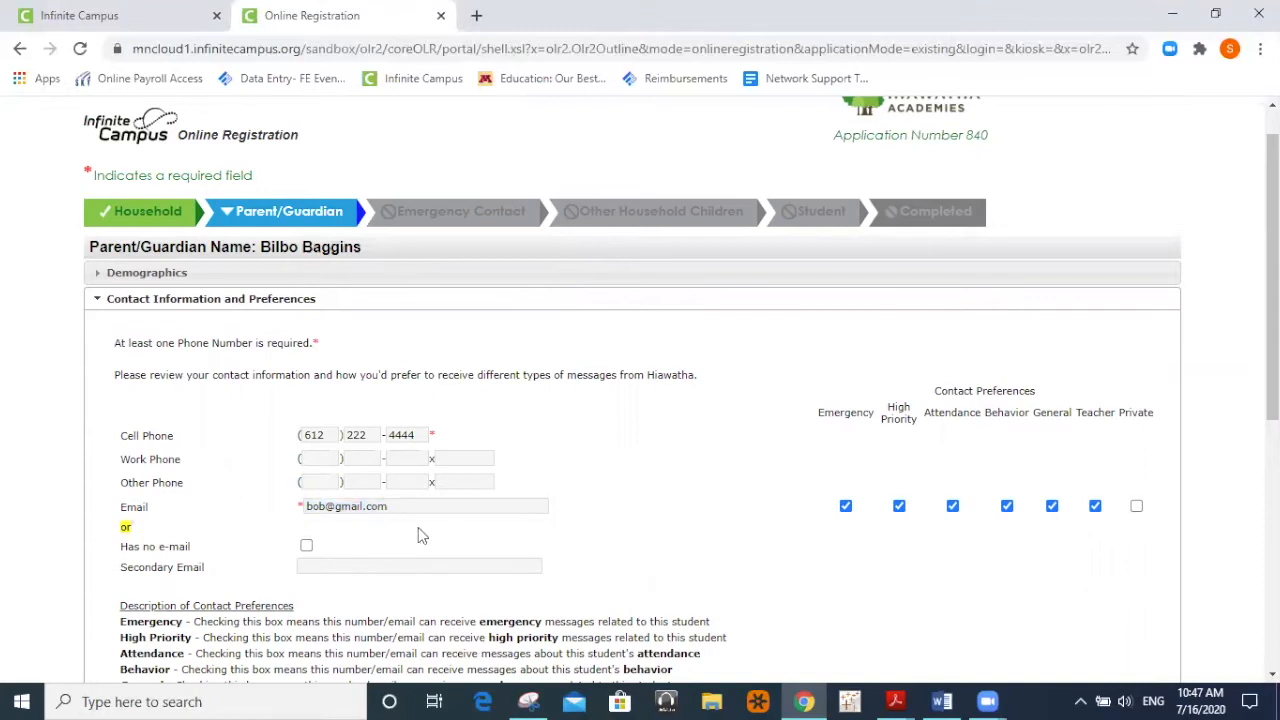
scroll(425, 537, "down", 1)
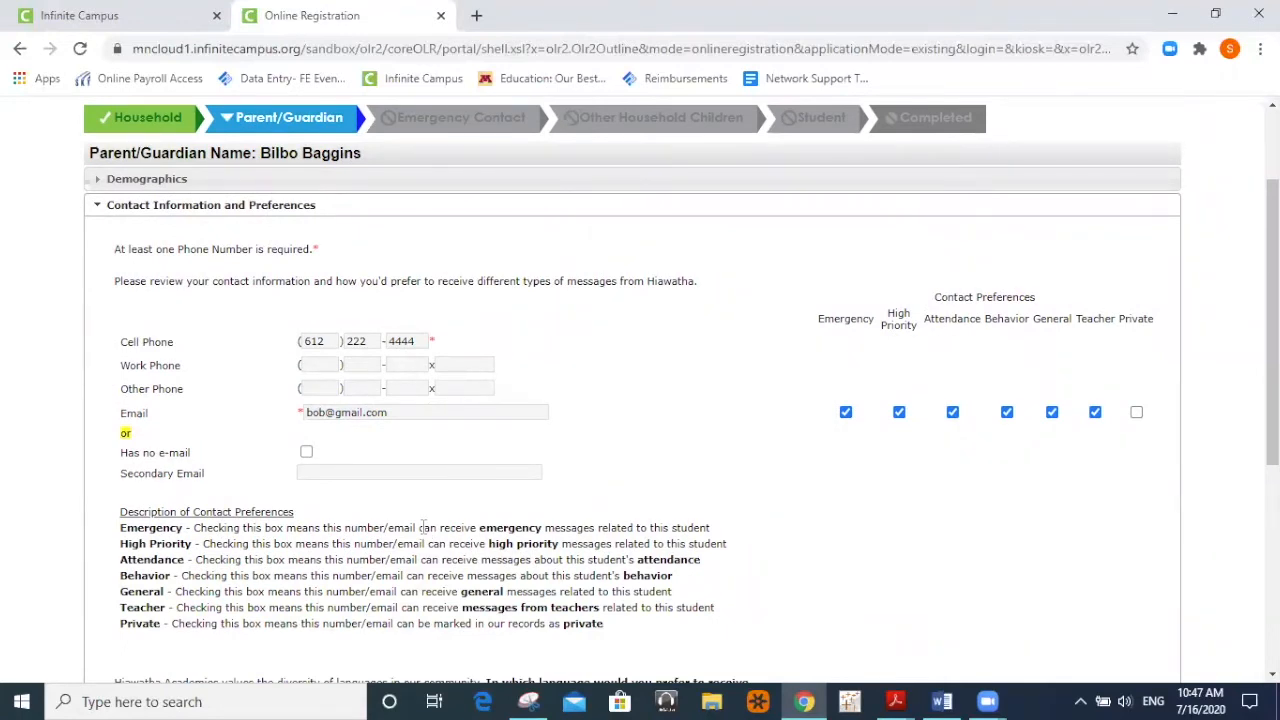
scroll(200, 515, "down", 1)
scroll(212, 515, "down", 1)
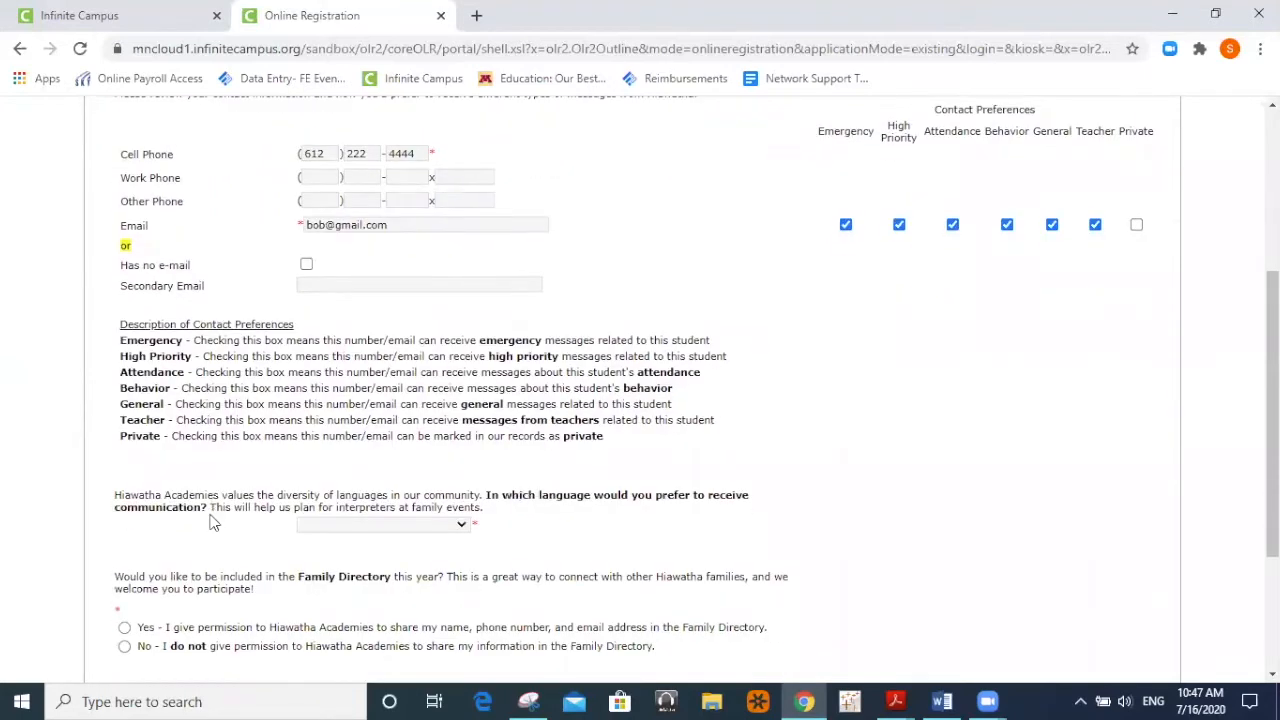
scroll(212, 522, "down", 1)
scroll(212, 522, "up", 1)
scroll(212, 522, "up", 1)
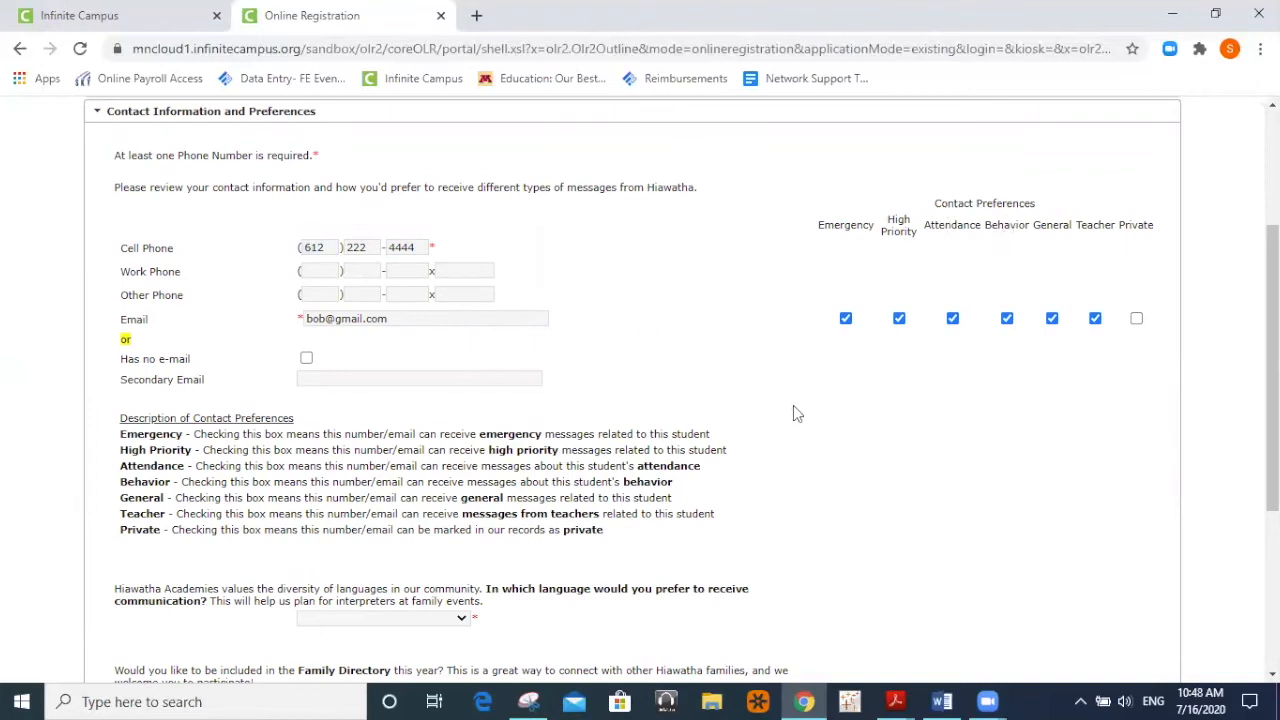
scroll(793, 406, "down", 2)
scroll(444, 360, "down", 1)
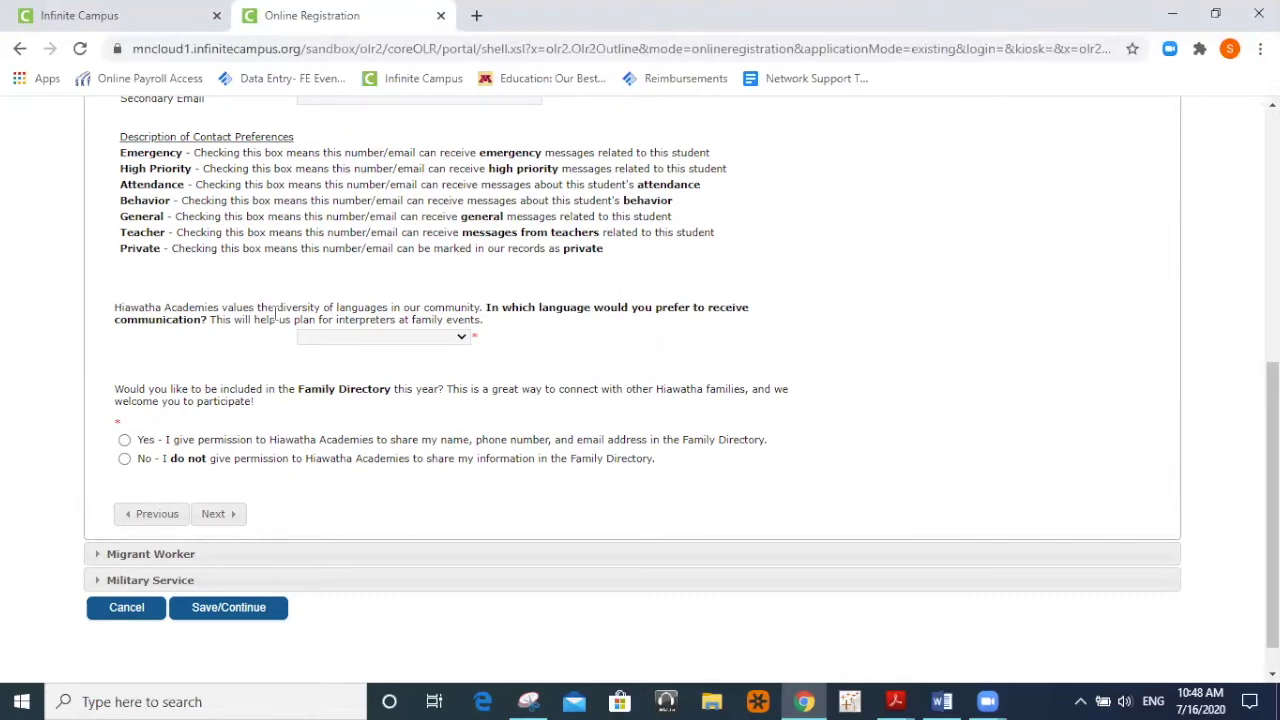
Choose Somali as preferred language and consent to the Family Directory dated 07/16/2020.
left_click(420, 343)
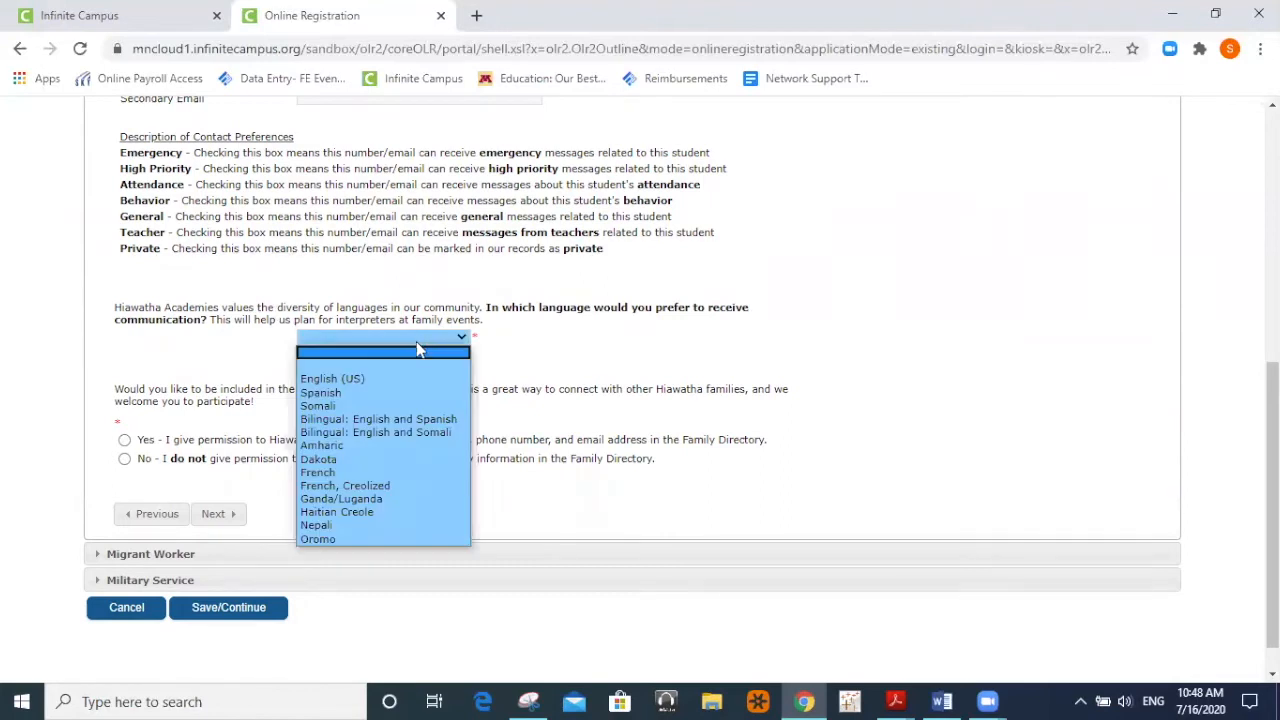
left_click(349, 406)
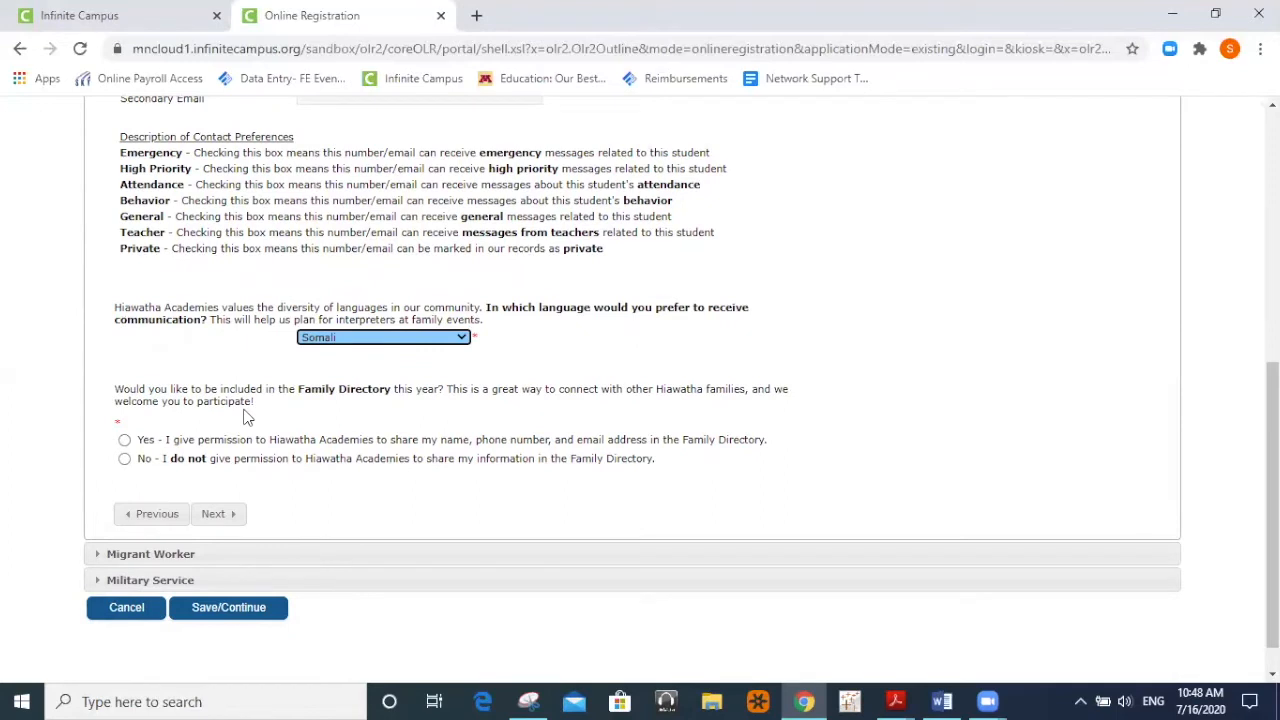
left_click(124, 440)
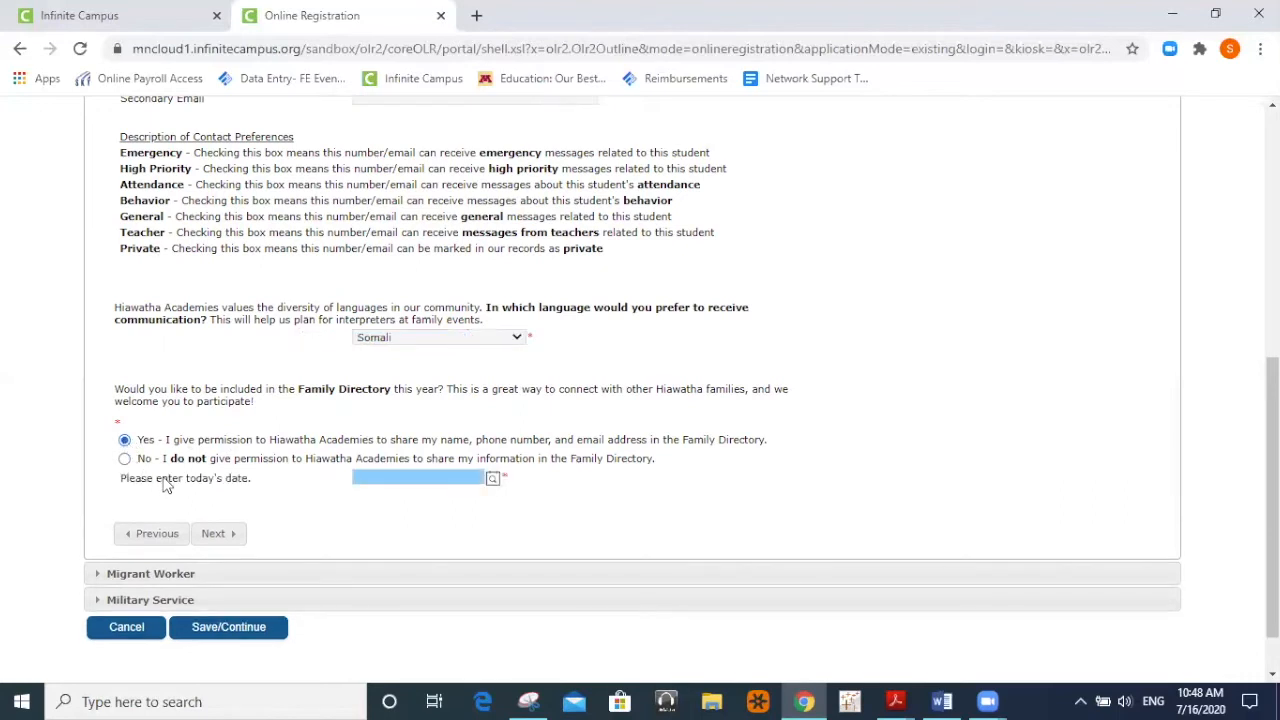
left_click(492, 479)
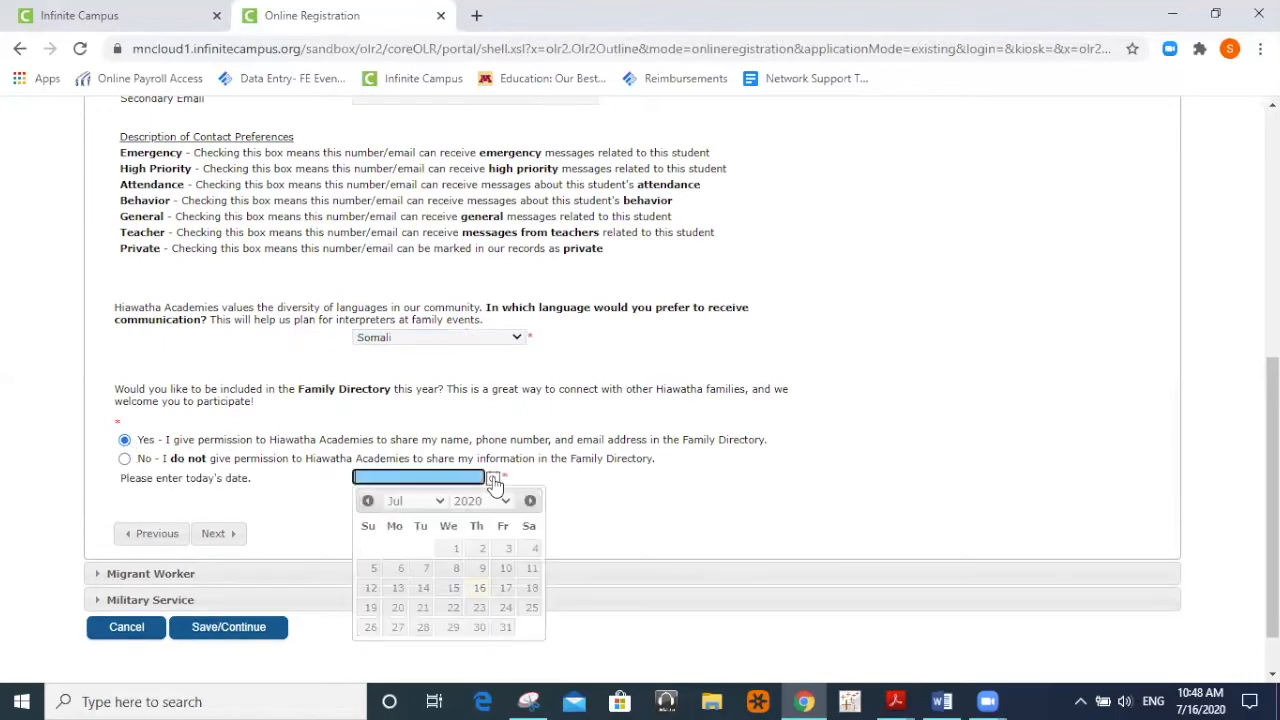
left_click(480, 588)
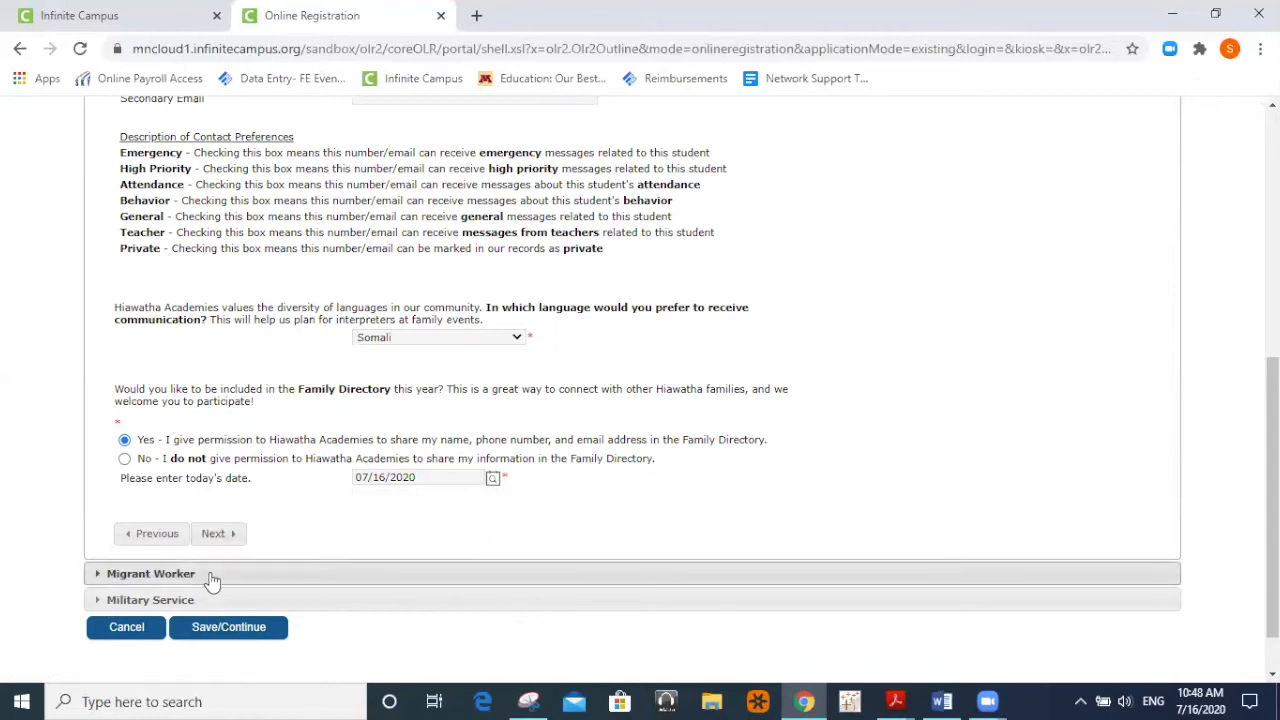
left_click(213, 535)
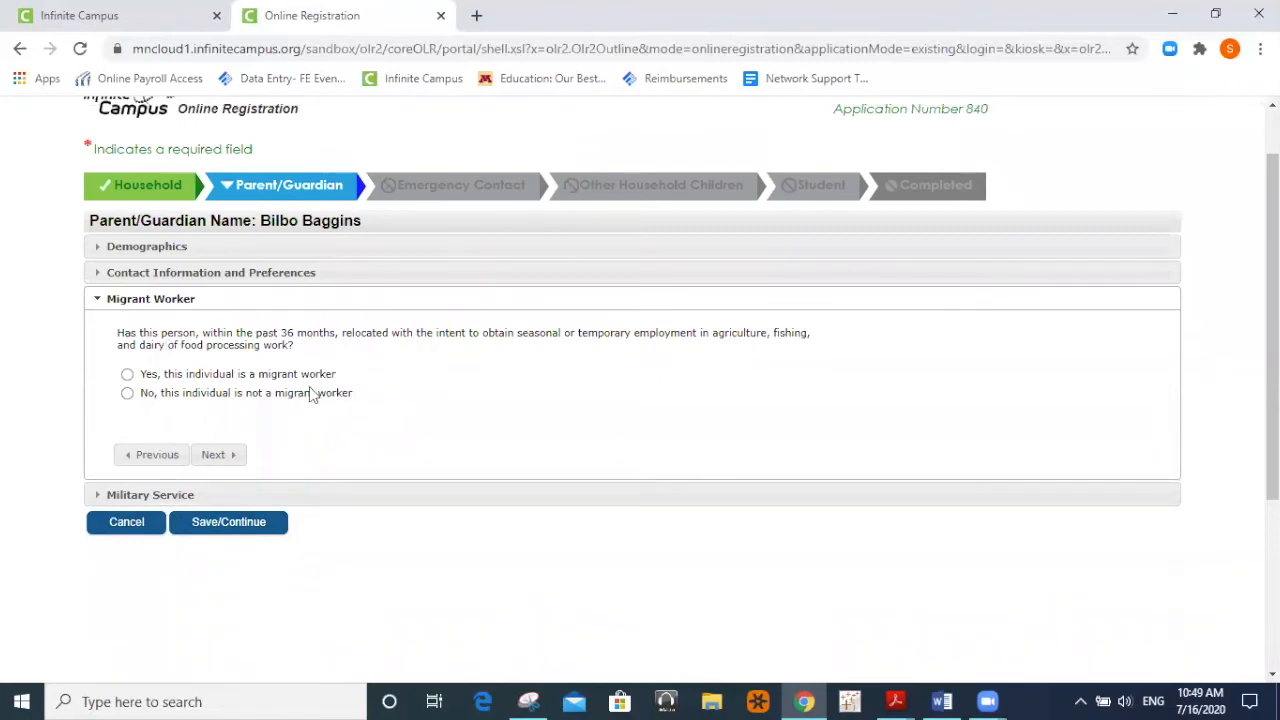
Answer No to Migrant Worker and Military Service, then save the guardian's record.
left_click(127, 394)
left_click(216, 463)
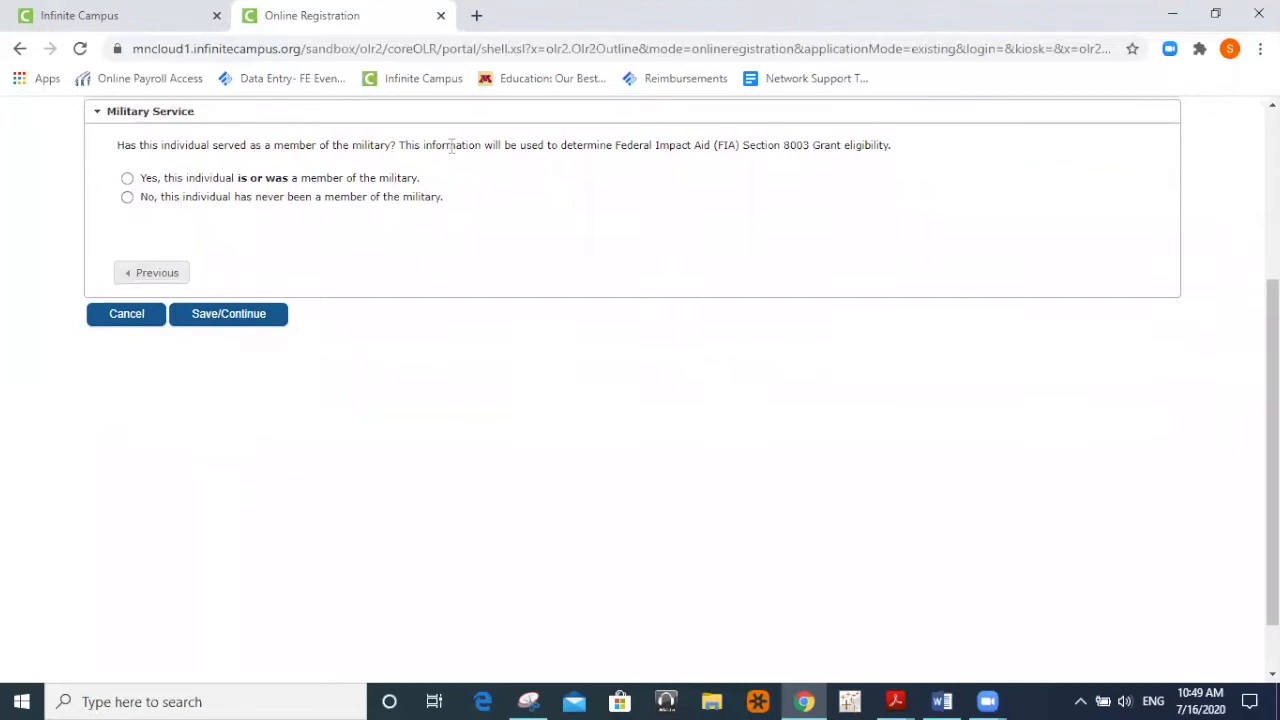
left_click(127, 198)
left_click(229, 322)
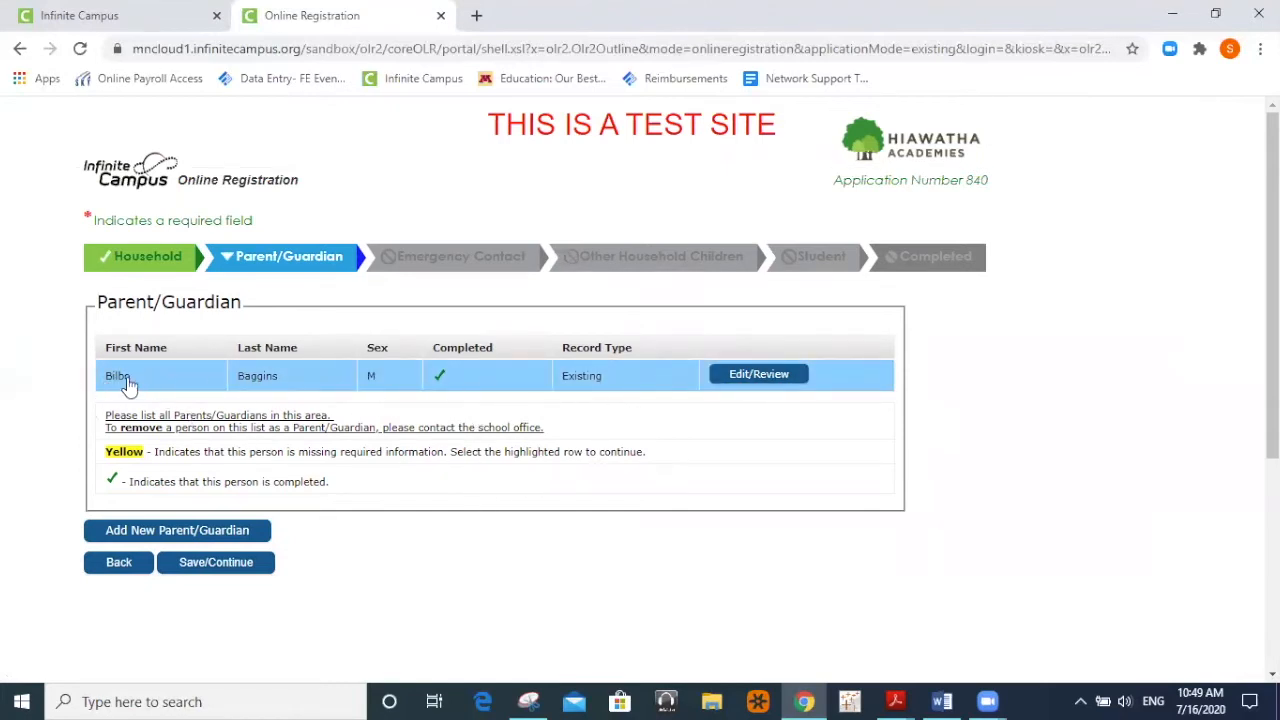
Review the completed guardian's form, then save and continue to Emergency Contact.
left_click(762, 378)
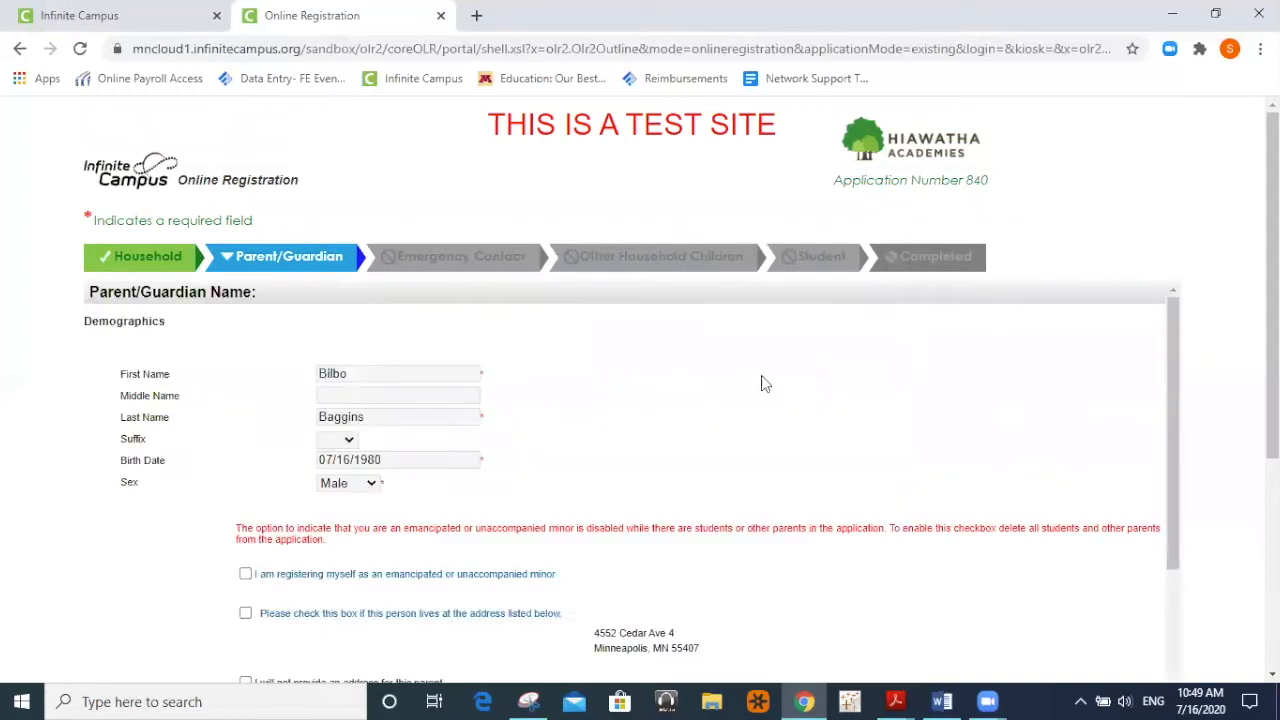
scroll(743, 521, "down", 3)
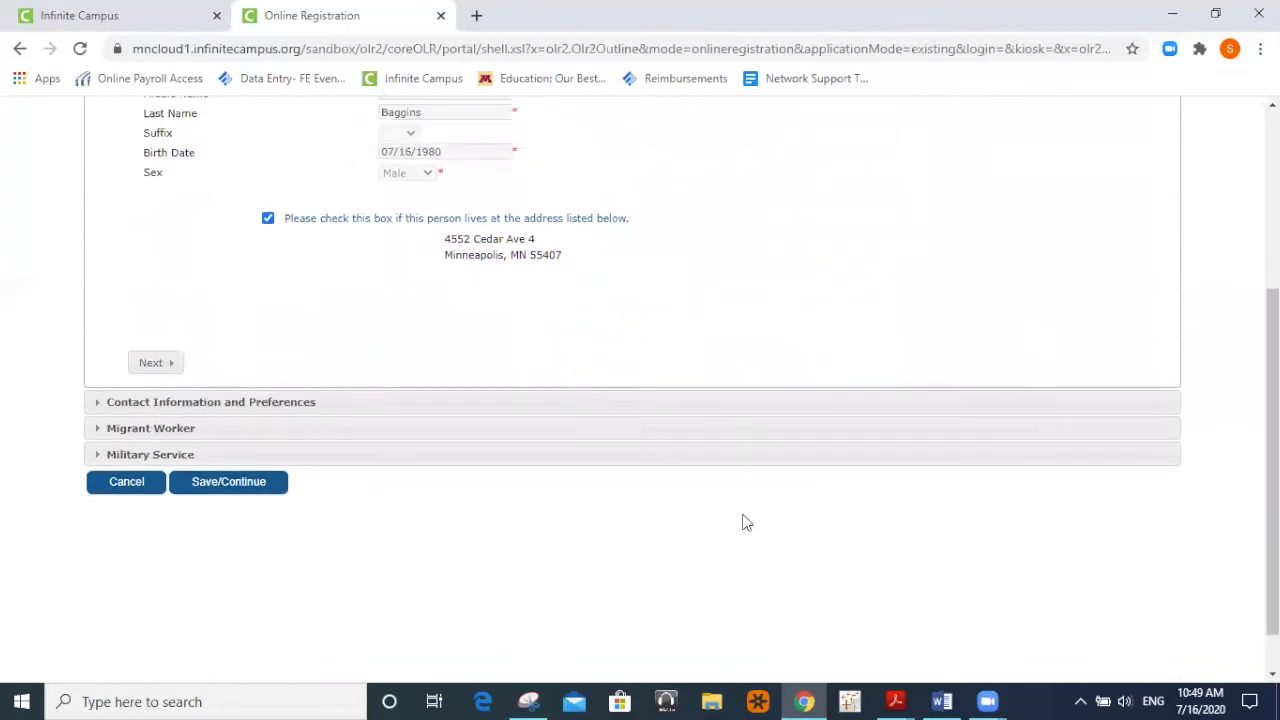
scroll(743, 521, "up", 3)
scroll(743, 521, "down", 2)
scroll(743, 521, "up", 2)
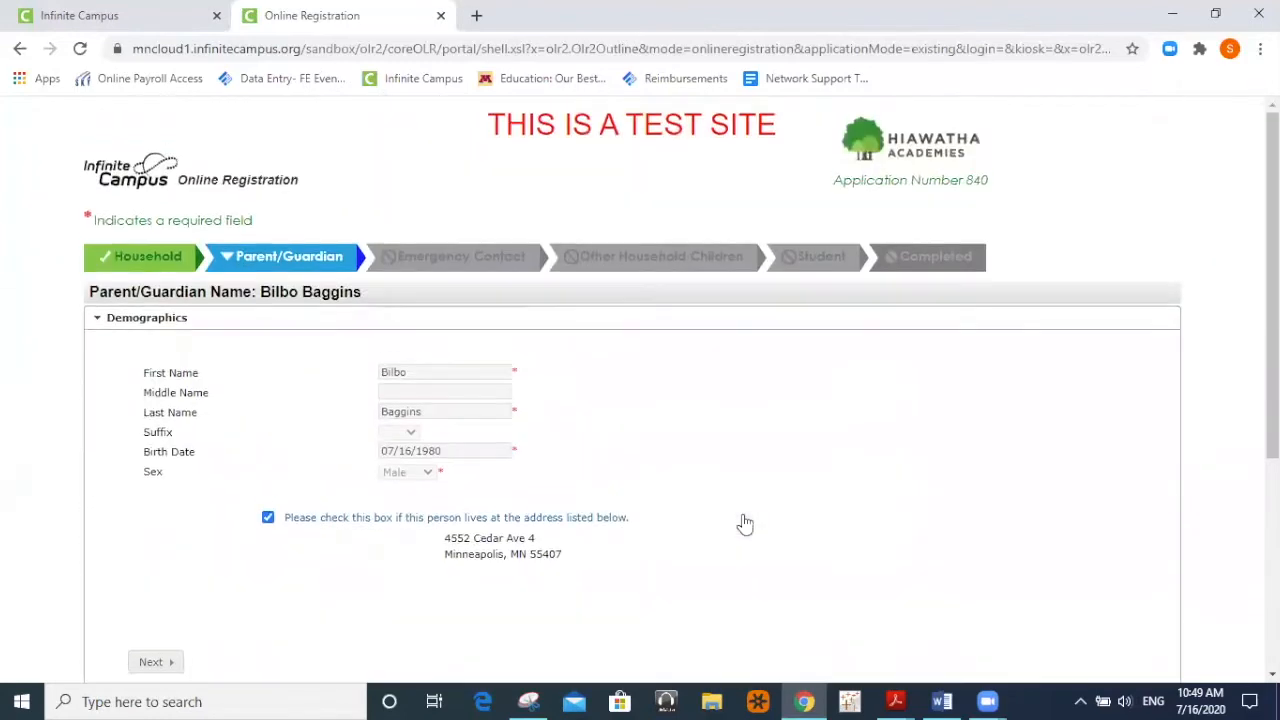
scroll(394, 428, "down", 3)
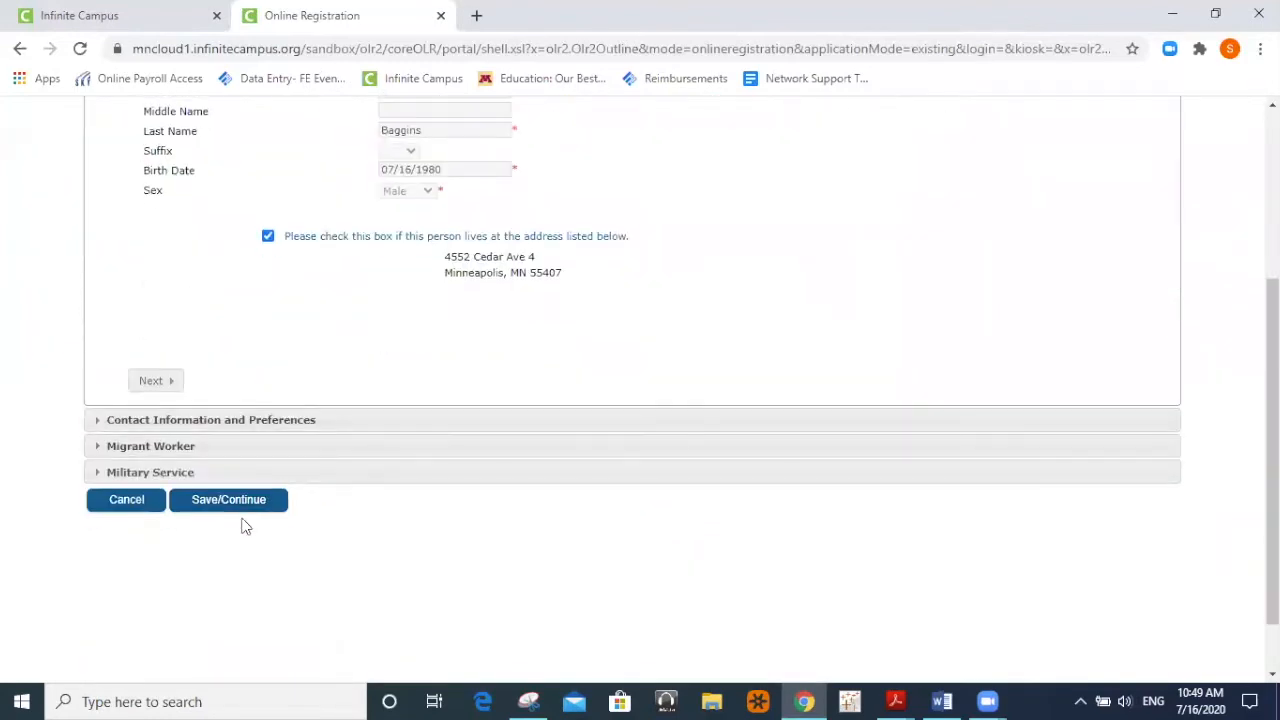
scroll(245, 513, "up", 3)
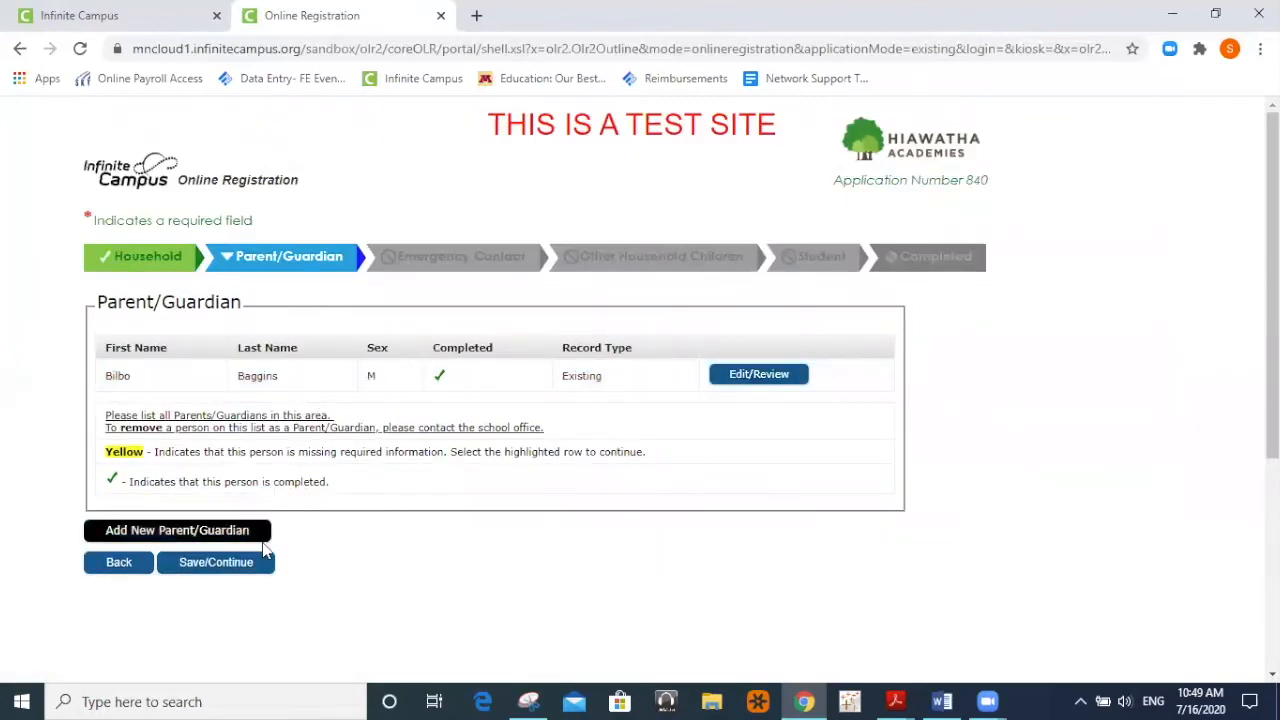
left_click(220, 564)
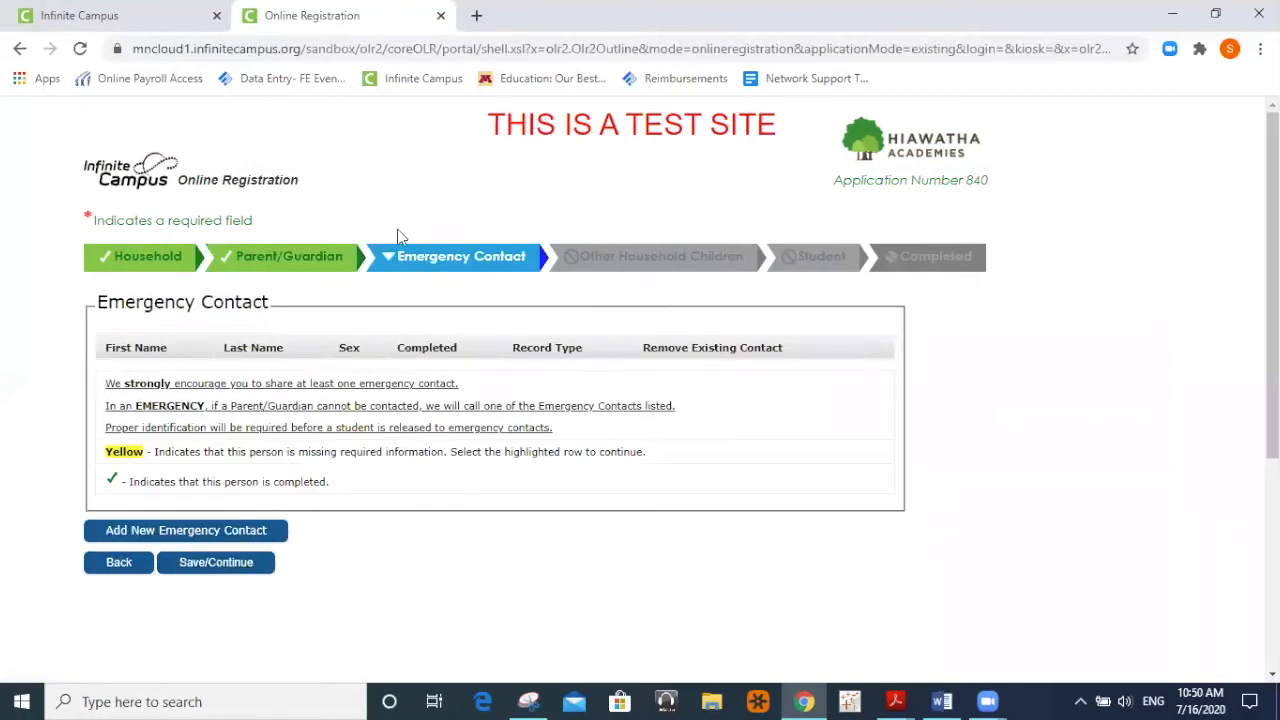
Add a new emergency contact and acknowledge the notice about not re-entering guardians.
left_click(205, 532)
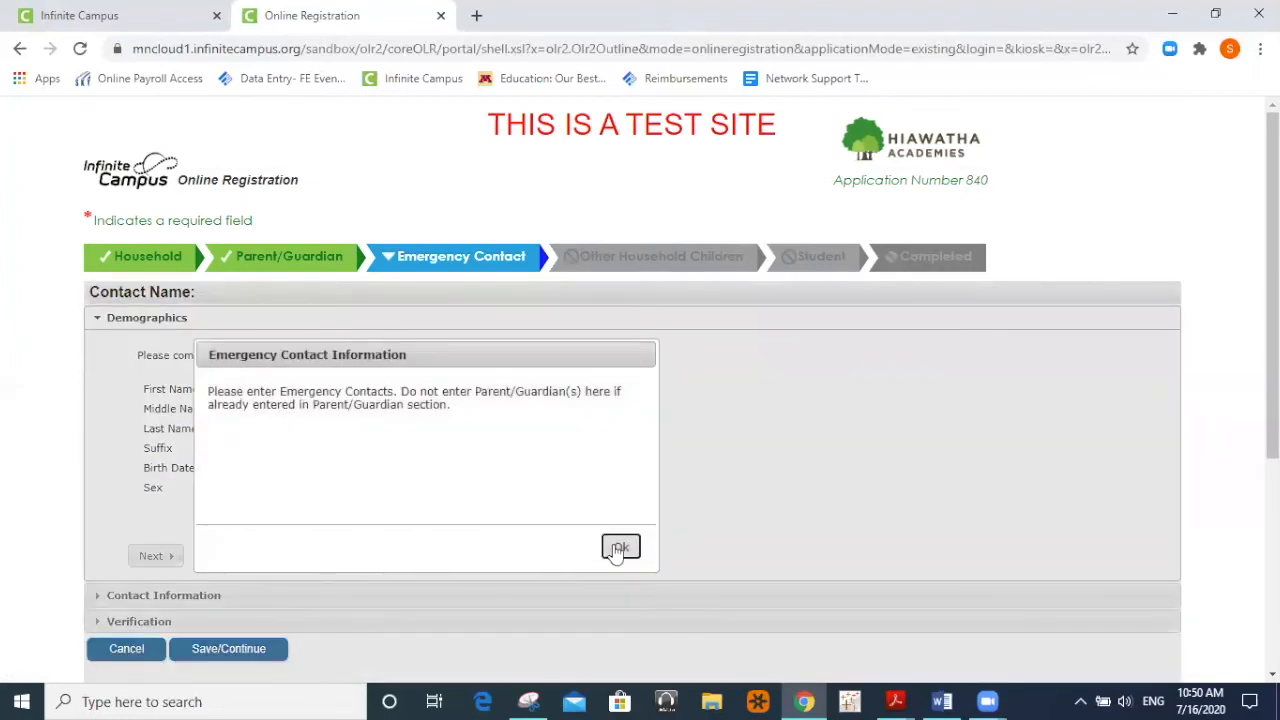
left_click(619, 548)
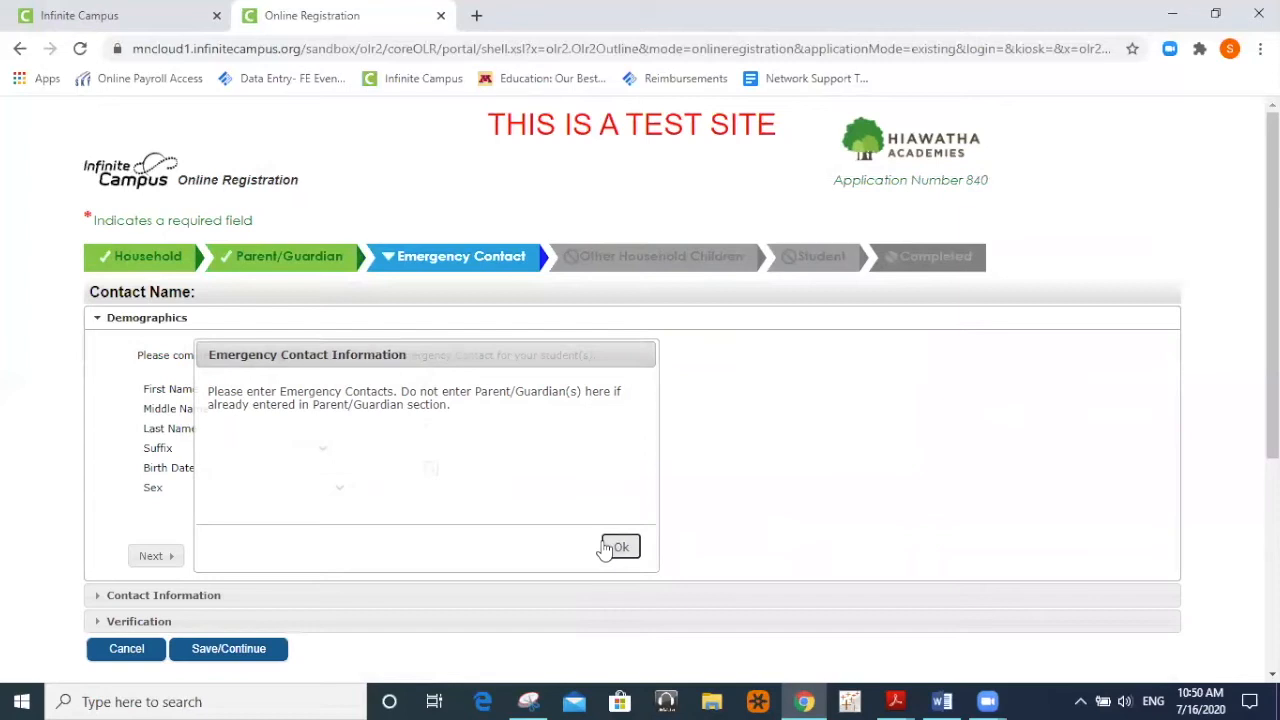
left_click(331, 388)
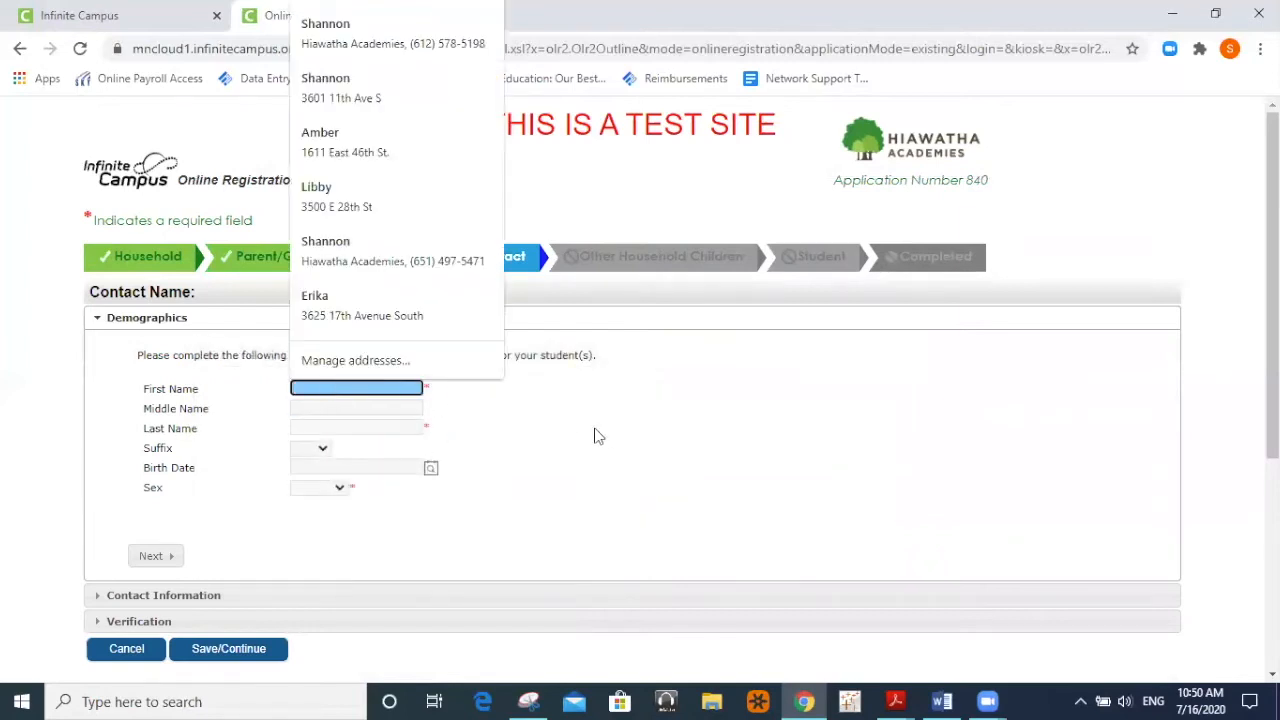
left_click(603, 434)
Enter the emergency contact's first and last name and set their sex to Female.
left_click(341, 388)
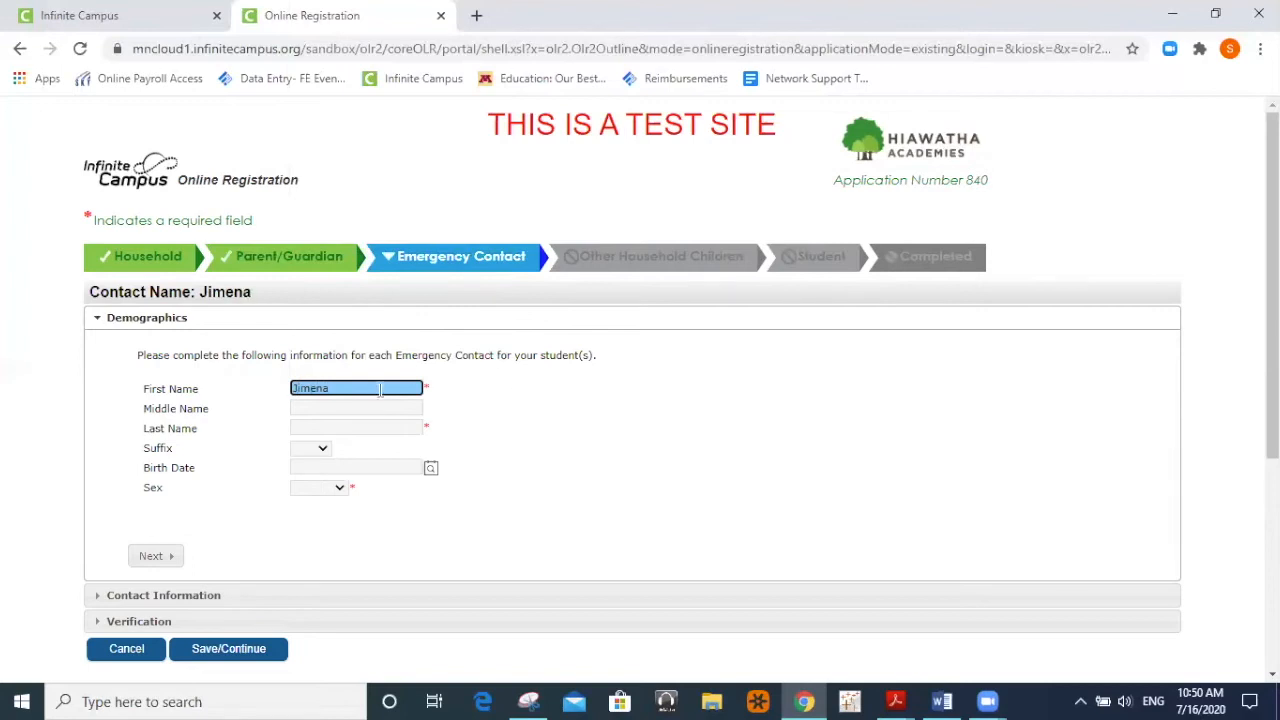
left_click(374, 428)
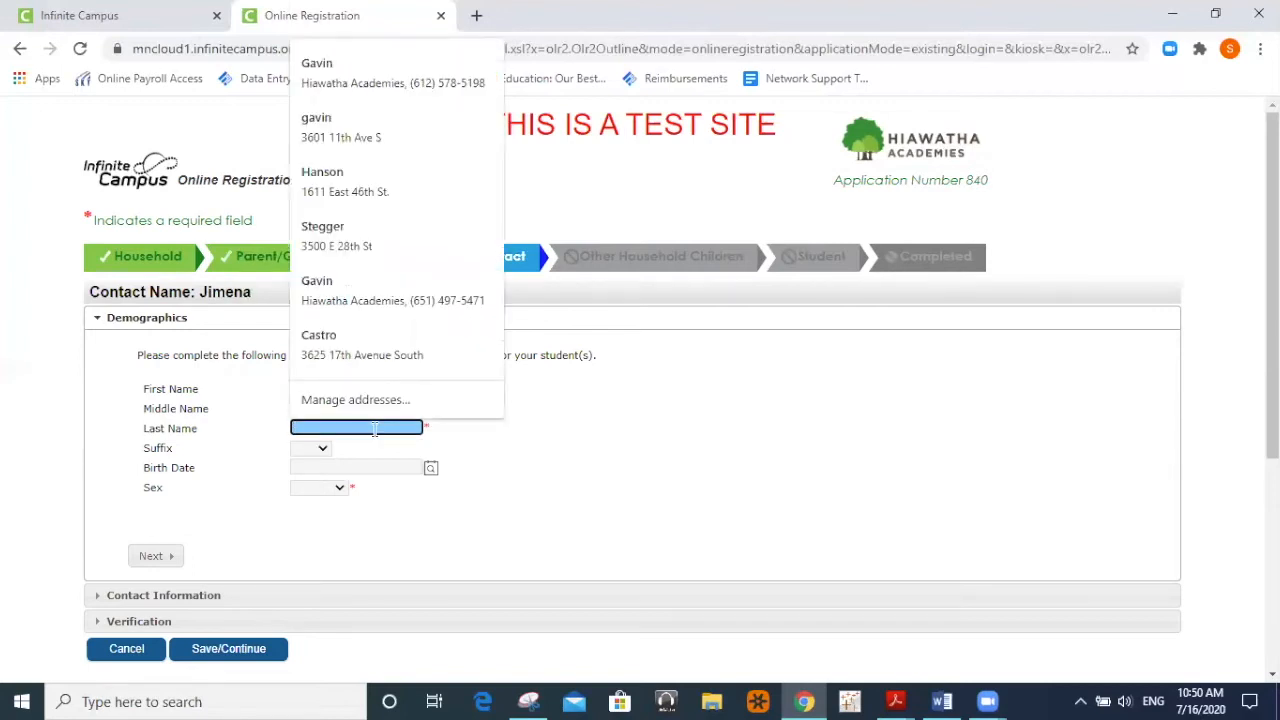
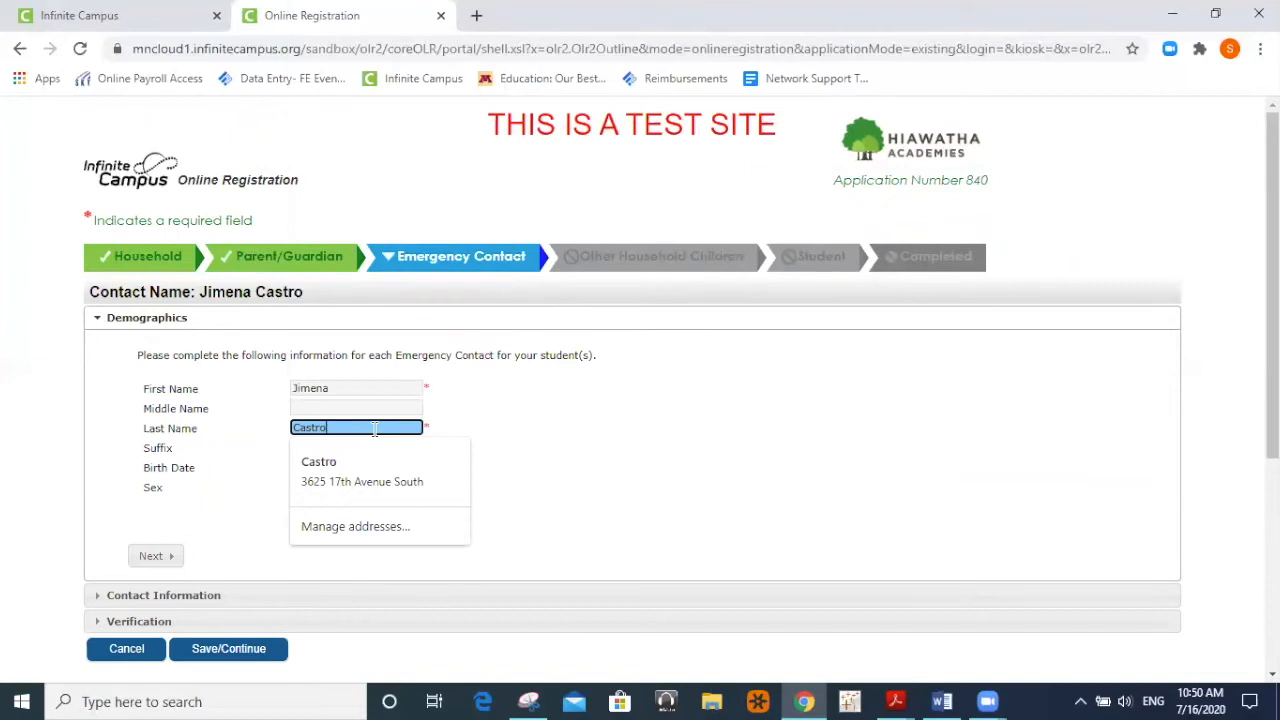
left_click(565, 493)
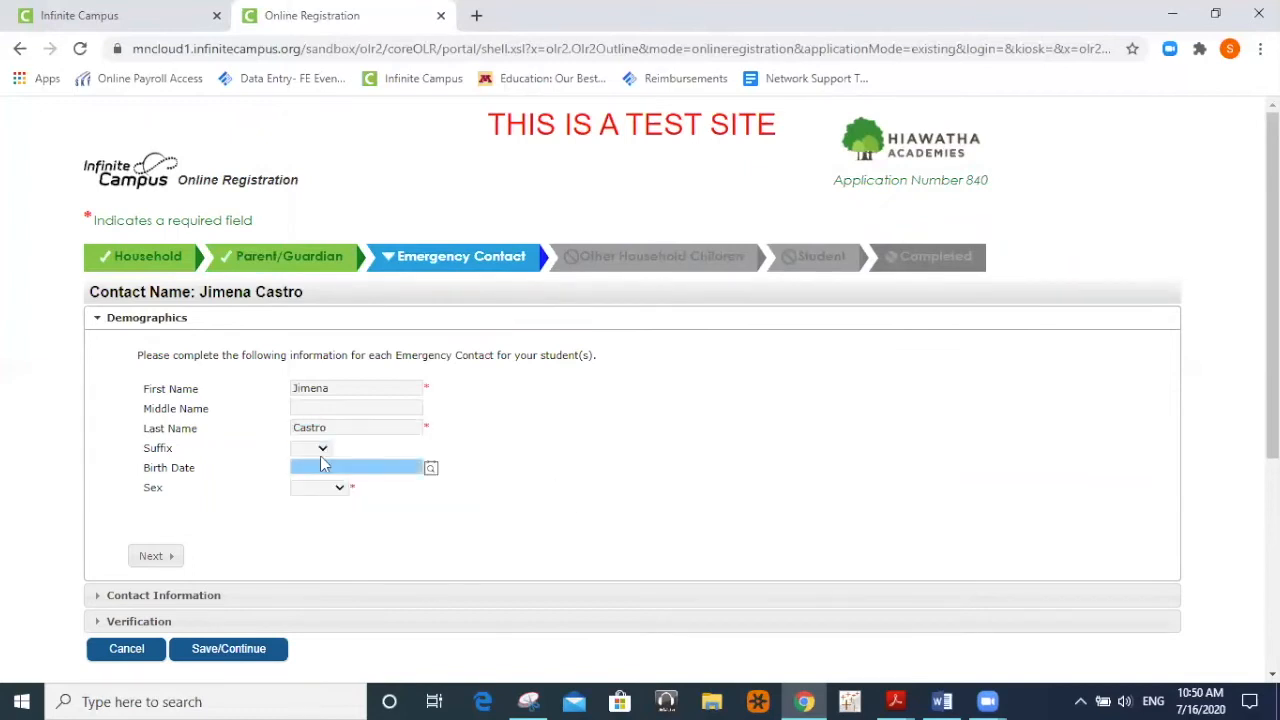
left_click(369, 467)
left_click(340, 487)
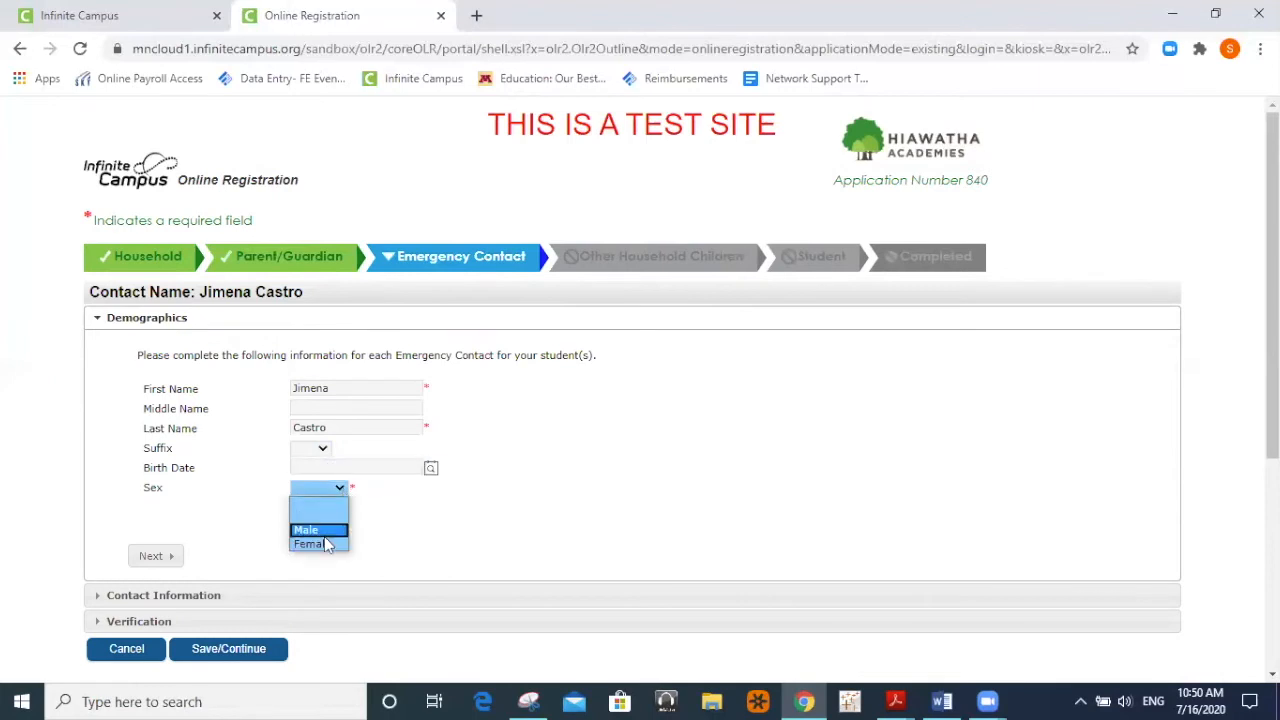
left_click(333, 545)
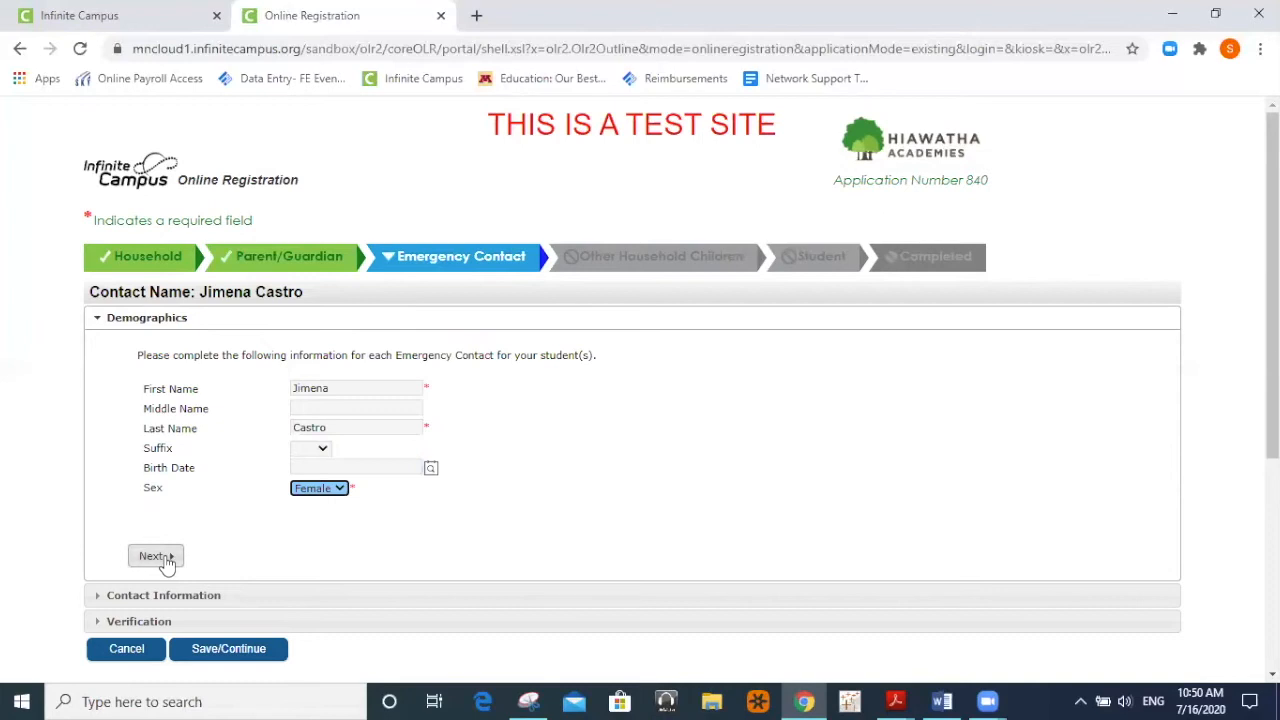
Enter the emergency contact's cell phone number and continue to the address Verification section.
left_click(155, 556)
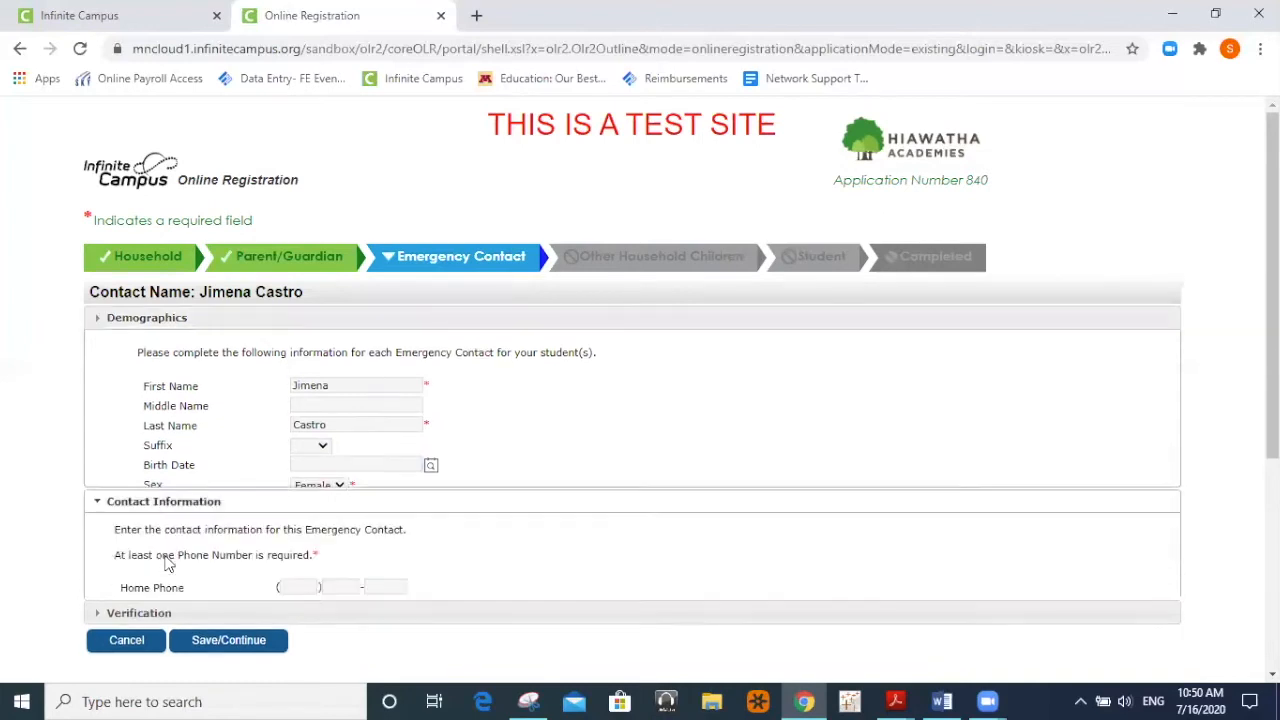
scroll(166, 563, "down", 3)
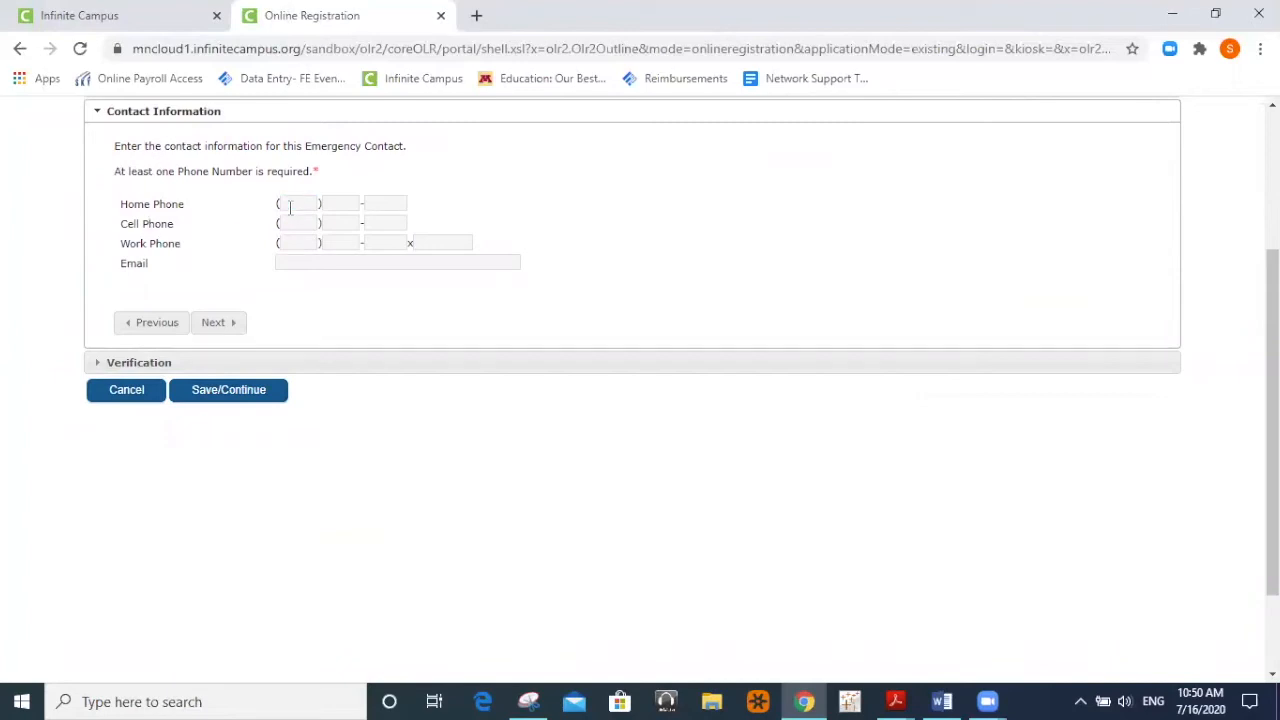
left_click(279, 224)
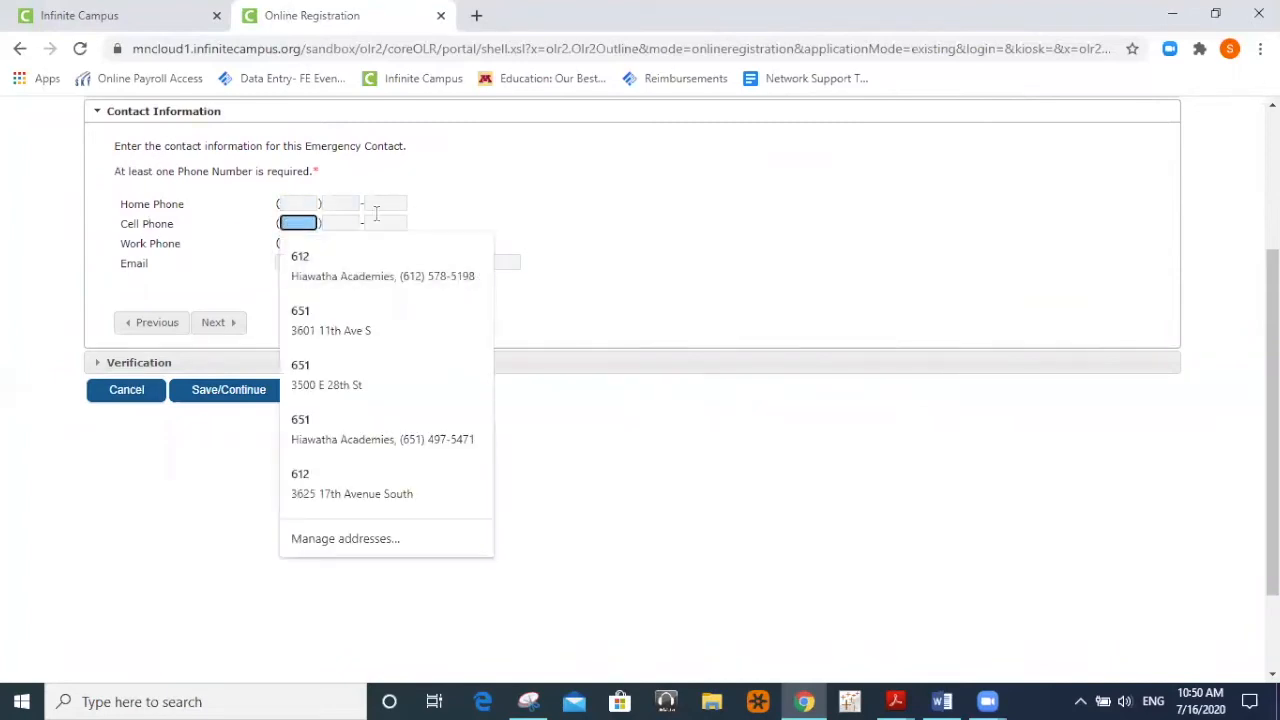
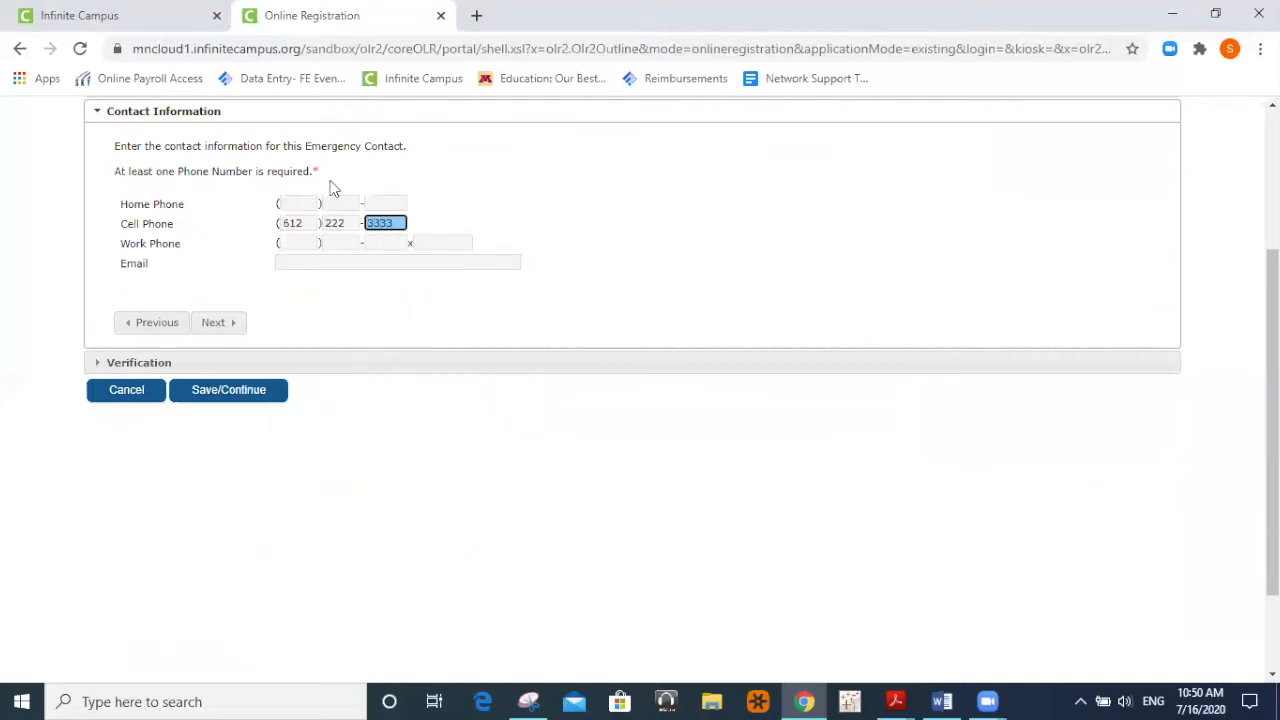
left_click(219, 326)
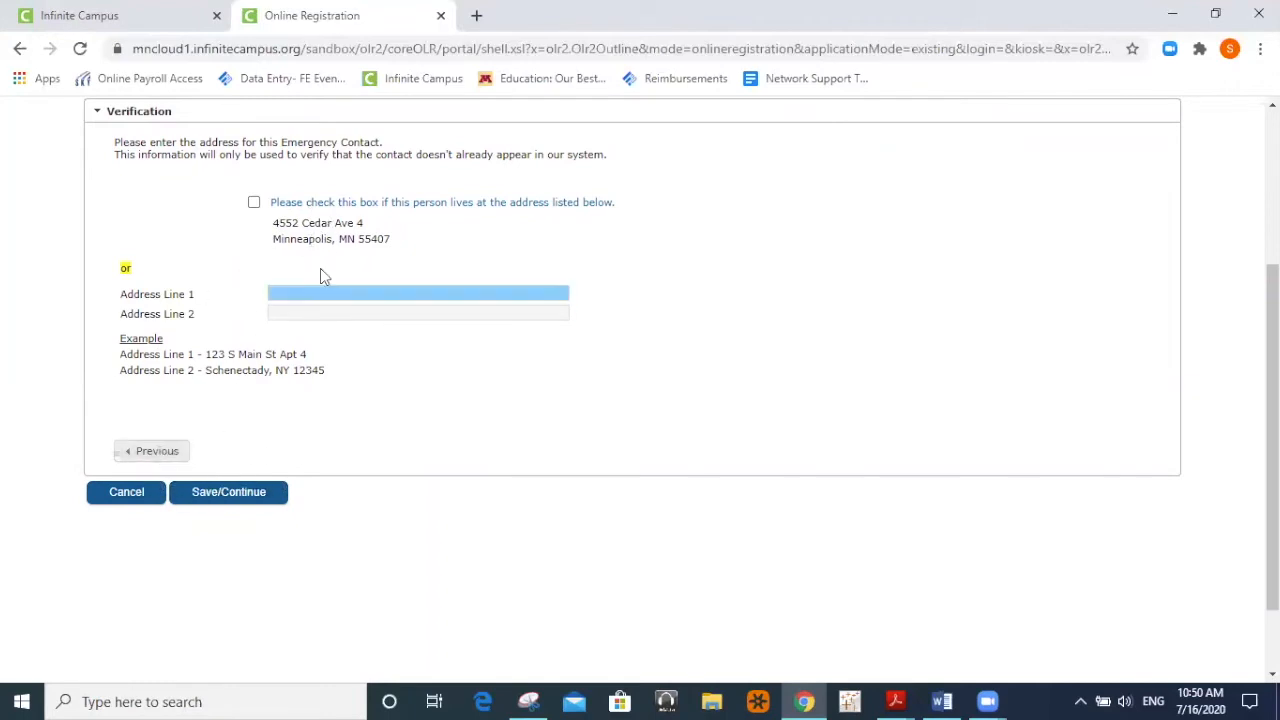
Save the new emergency contact, then save the Emergency Contact list to reach Other Household Children.
left_click(234, 492)
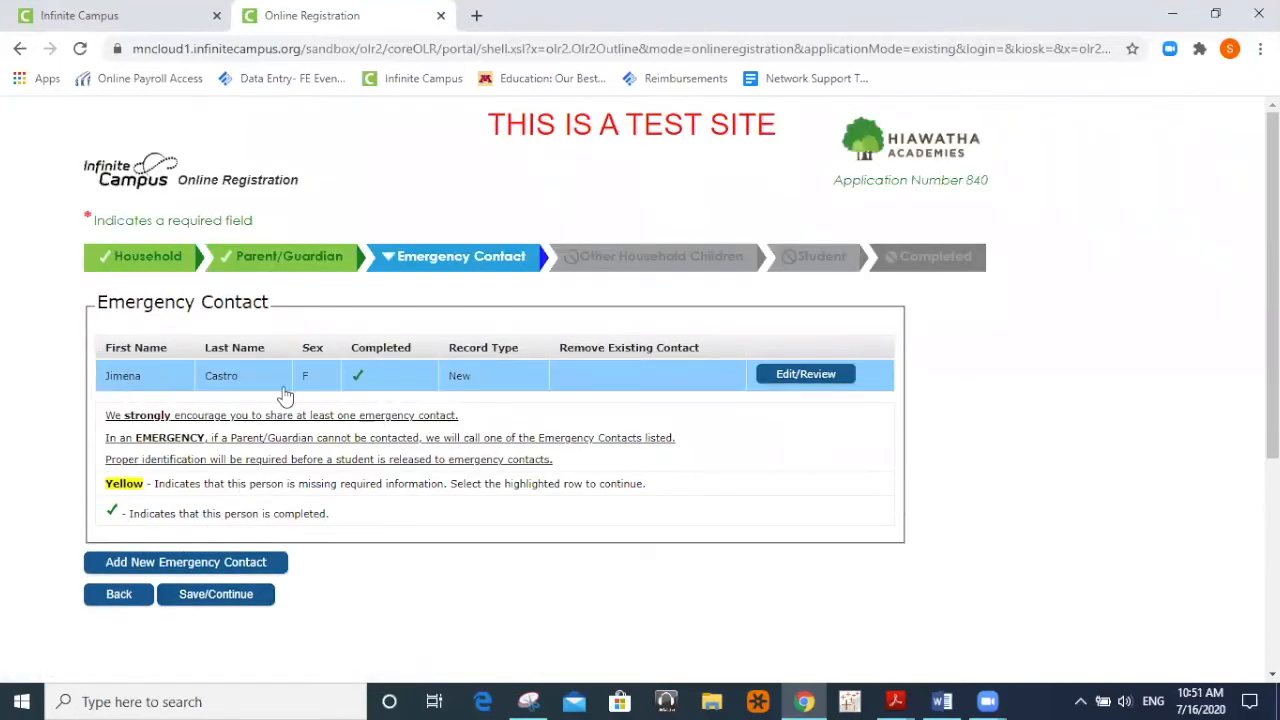
left_click(224, 598)
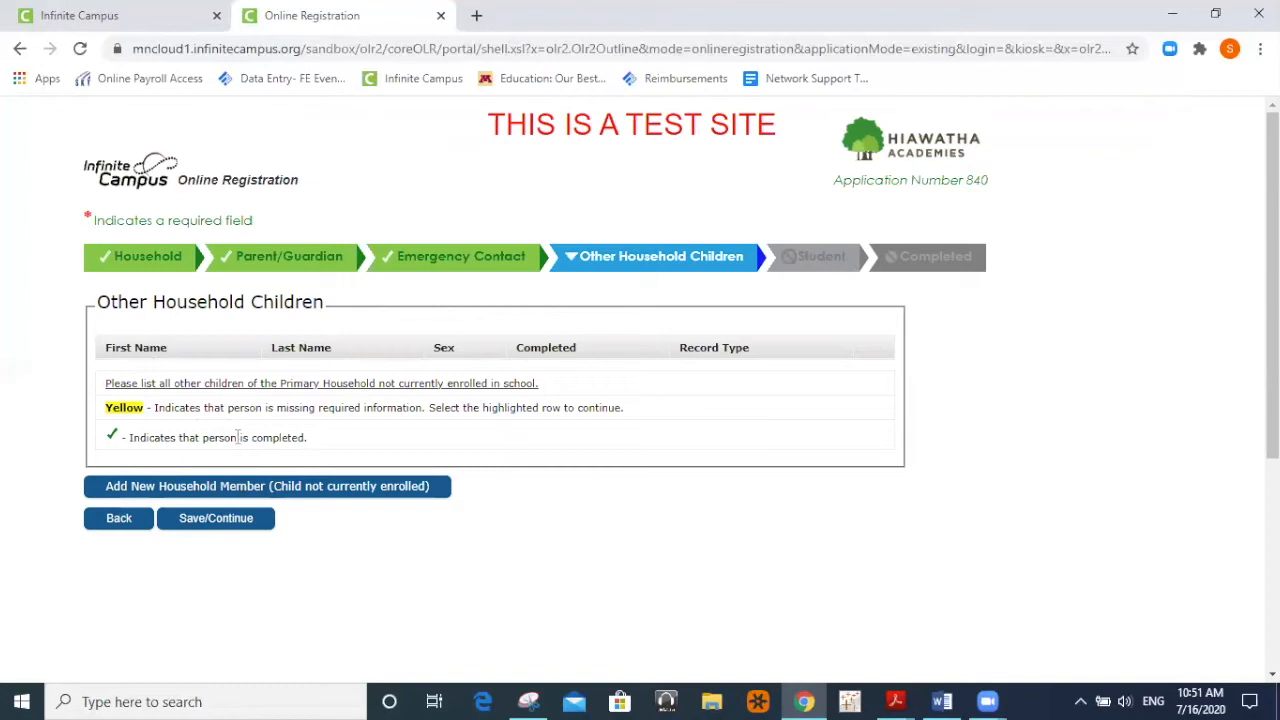
Add a household child not currently enrolled and enter the child's first and last name.
left_click(234, 490)
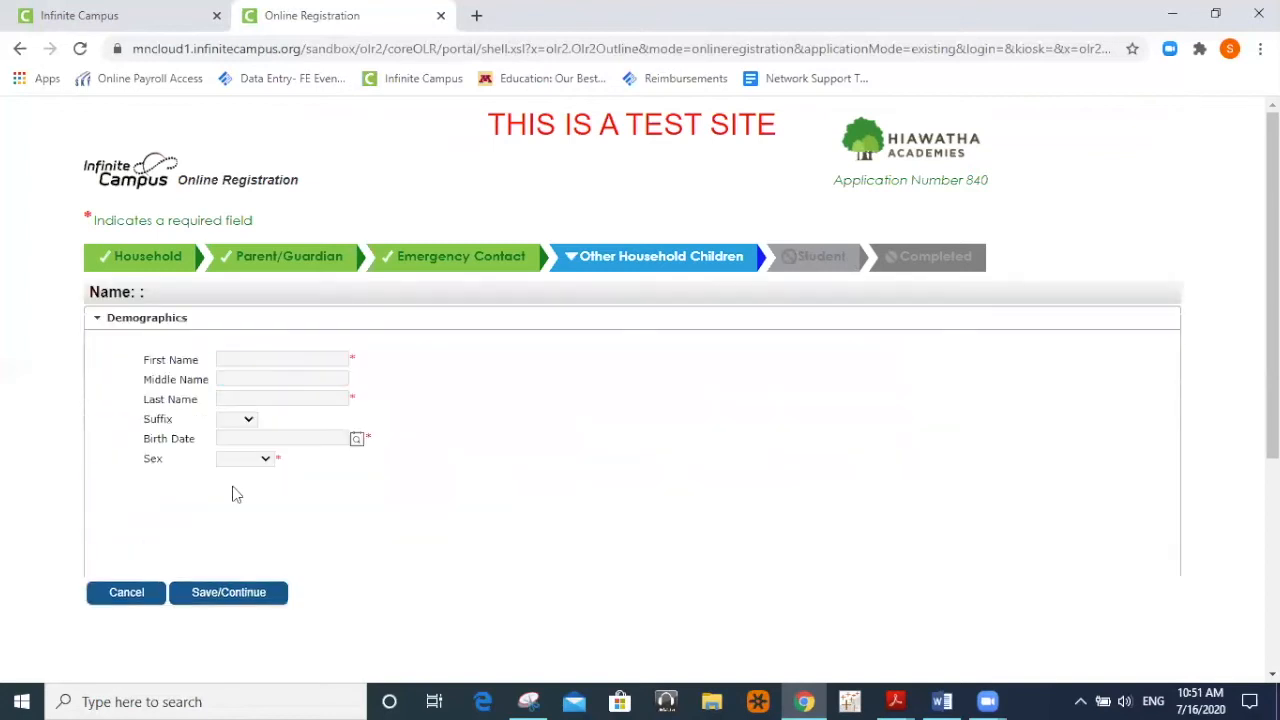
left_click(266, 359)
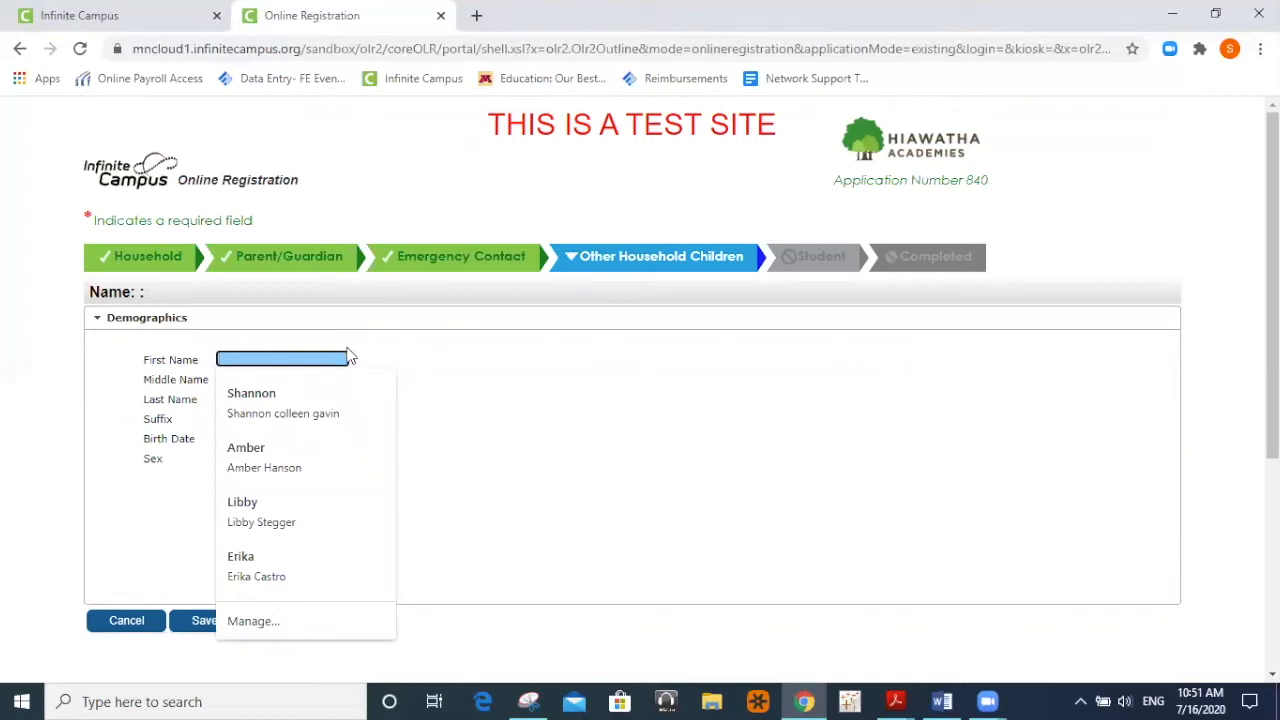
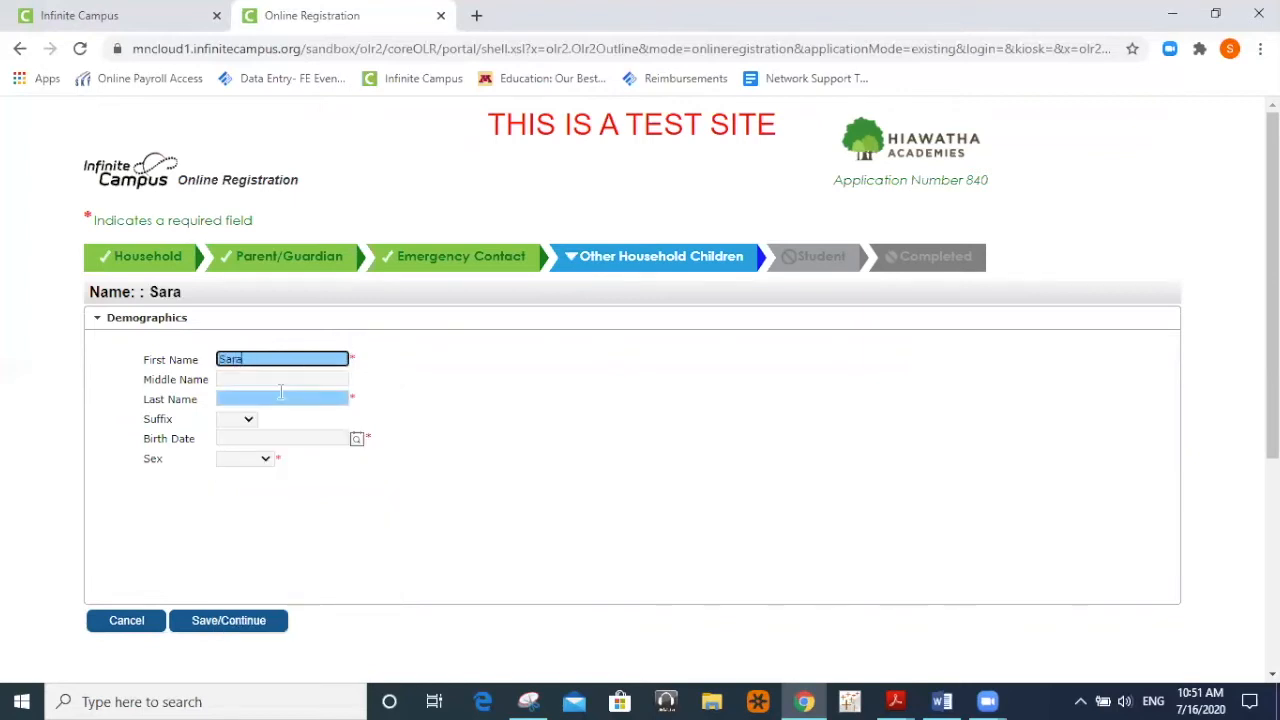
left_click(286, 400)
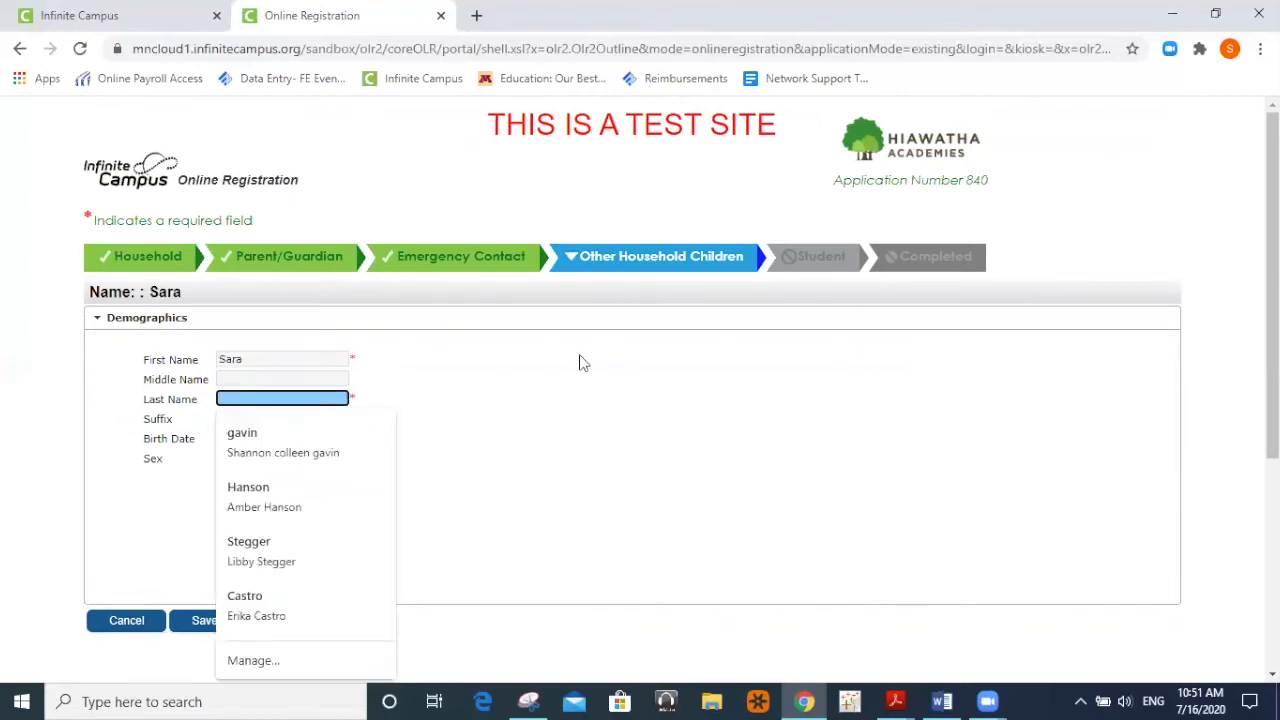
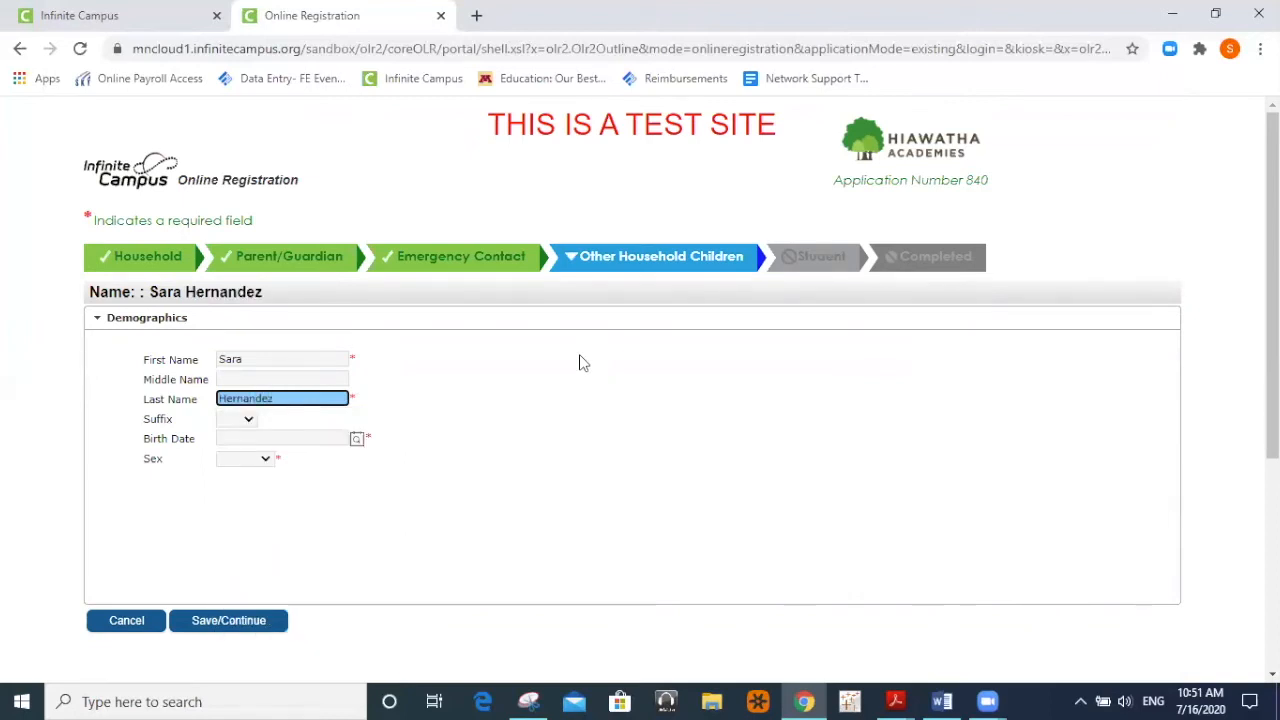
Browse the child's birth date calendar to January 2020 without choosing a date.
left_click(356, 439)
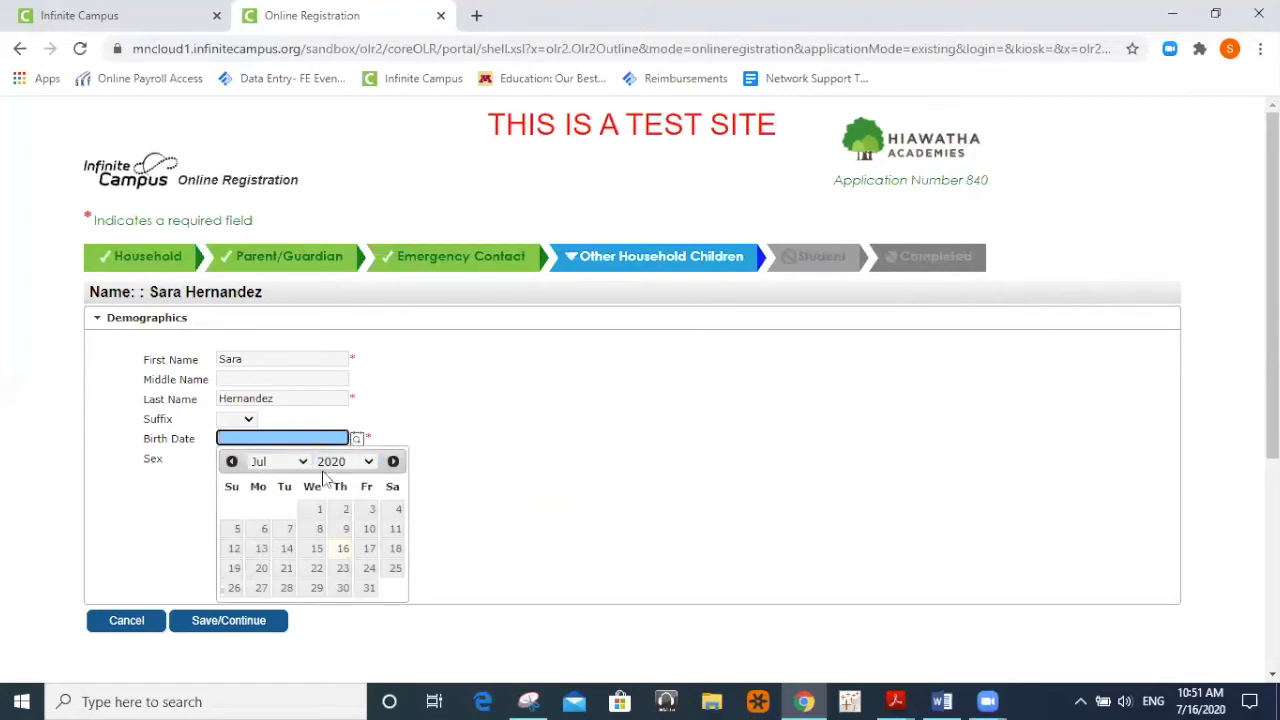
left_click(345, 465)
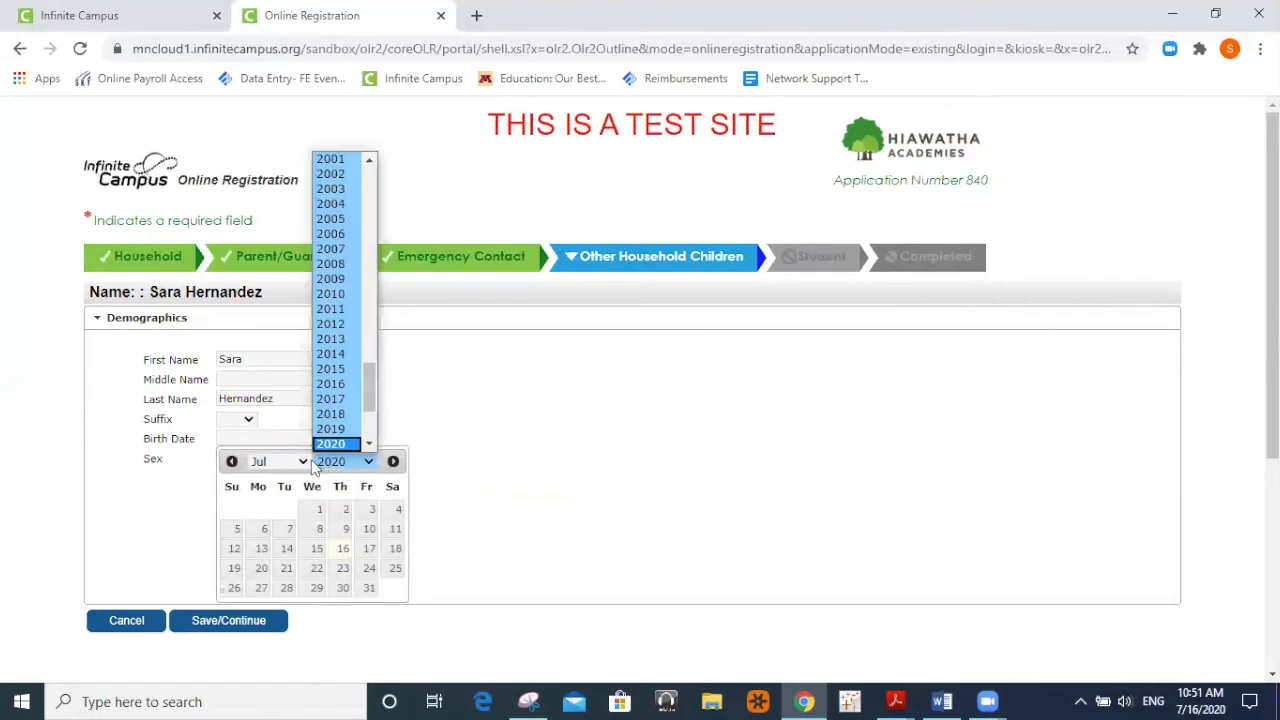
left_click(315, 466)
left_click(280, 461)
left_click(268, 477)
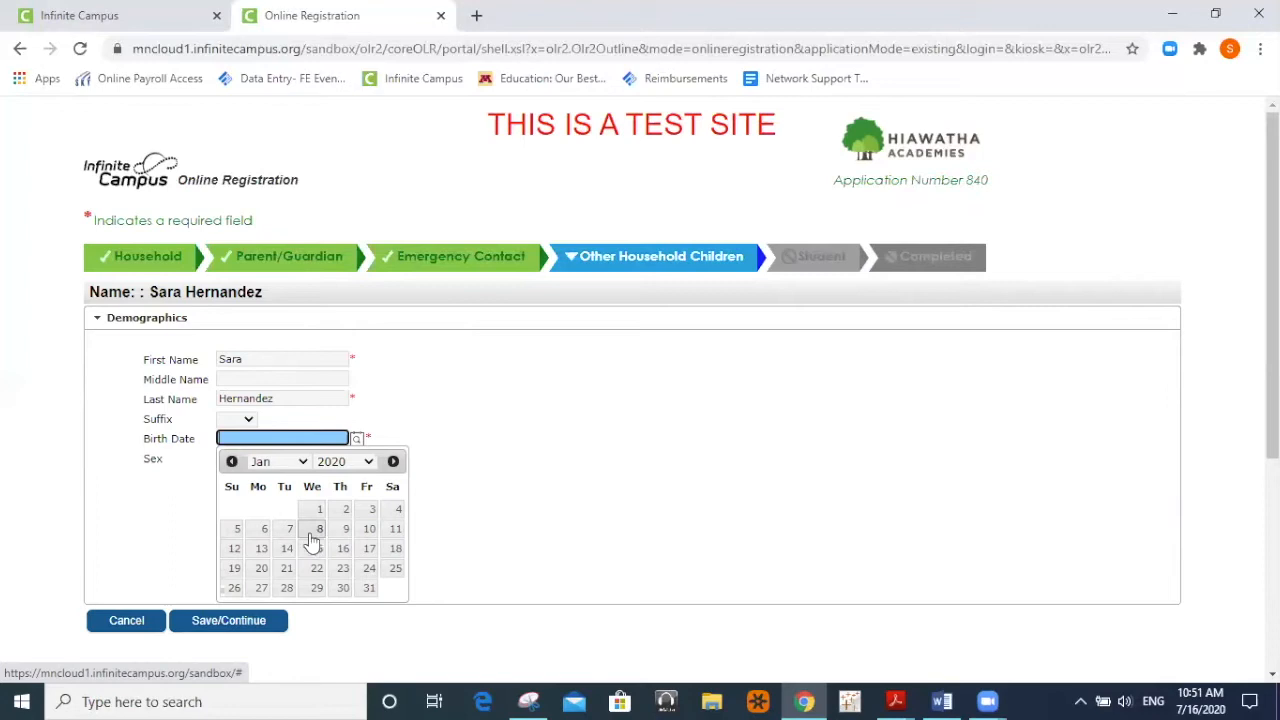
left_click(508, 492)
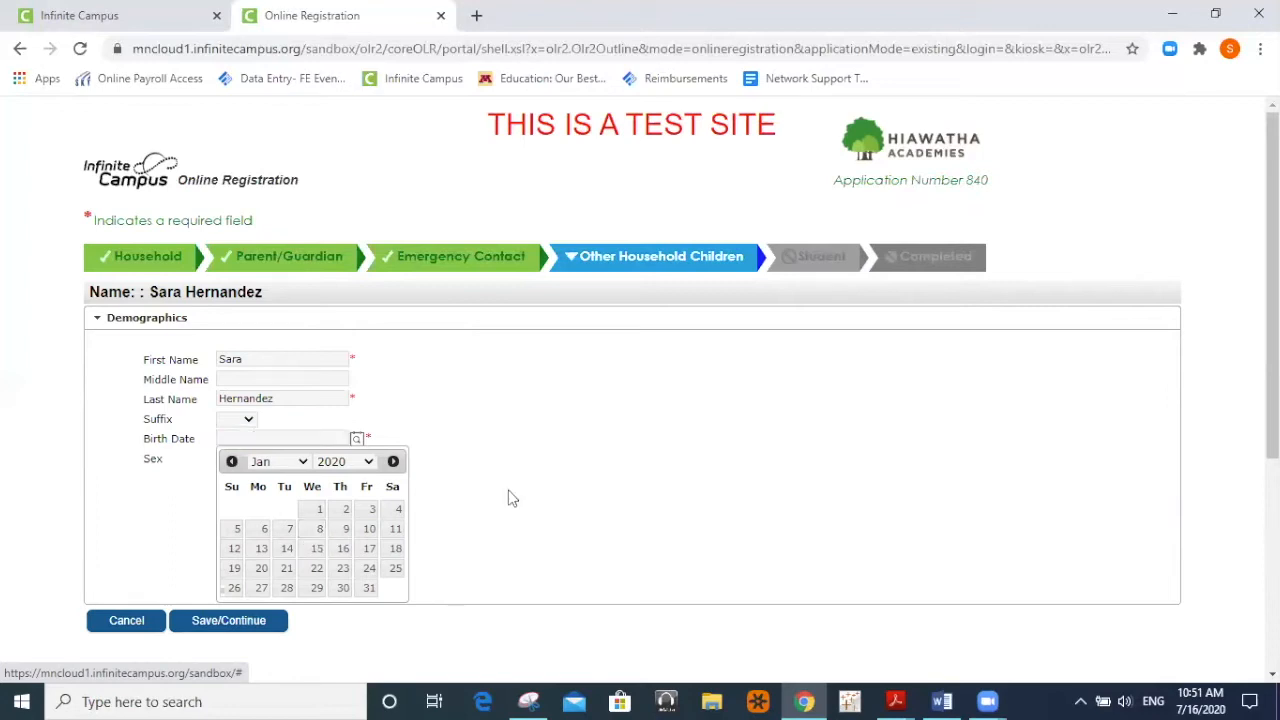
left_click(357, 440)
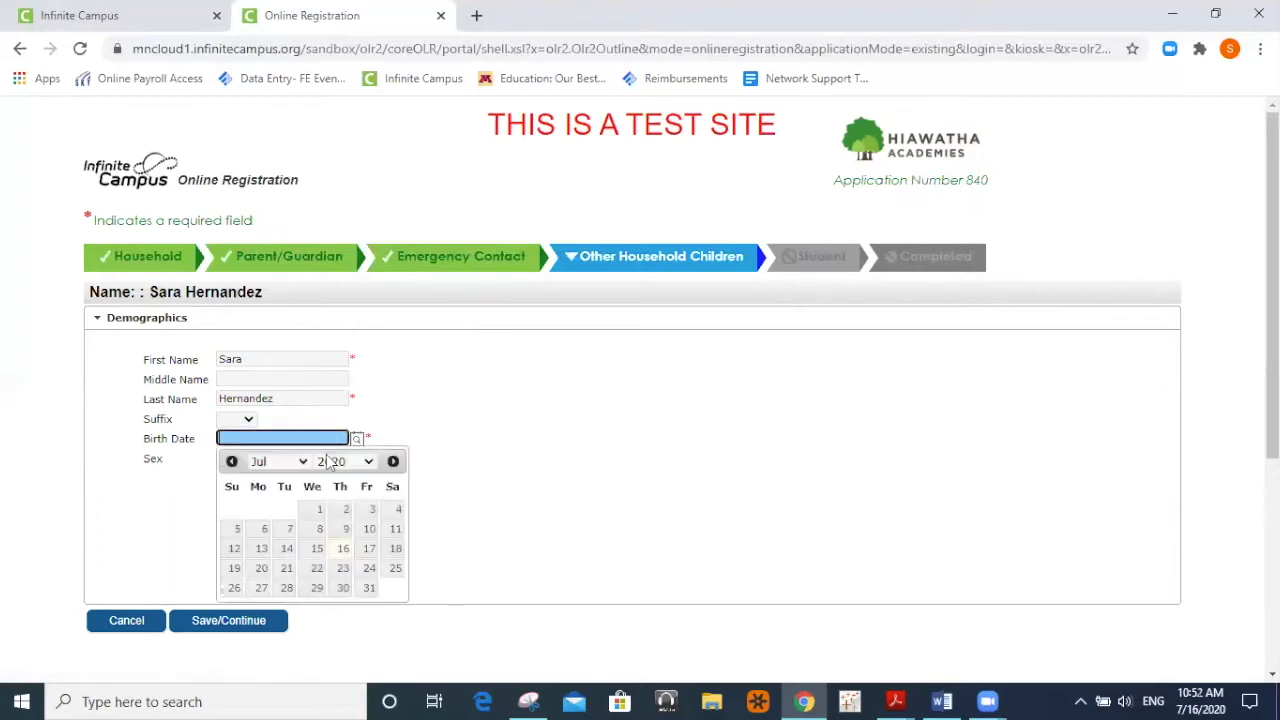
left_click(303, 461)
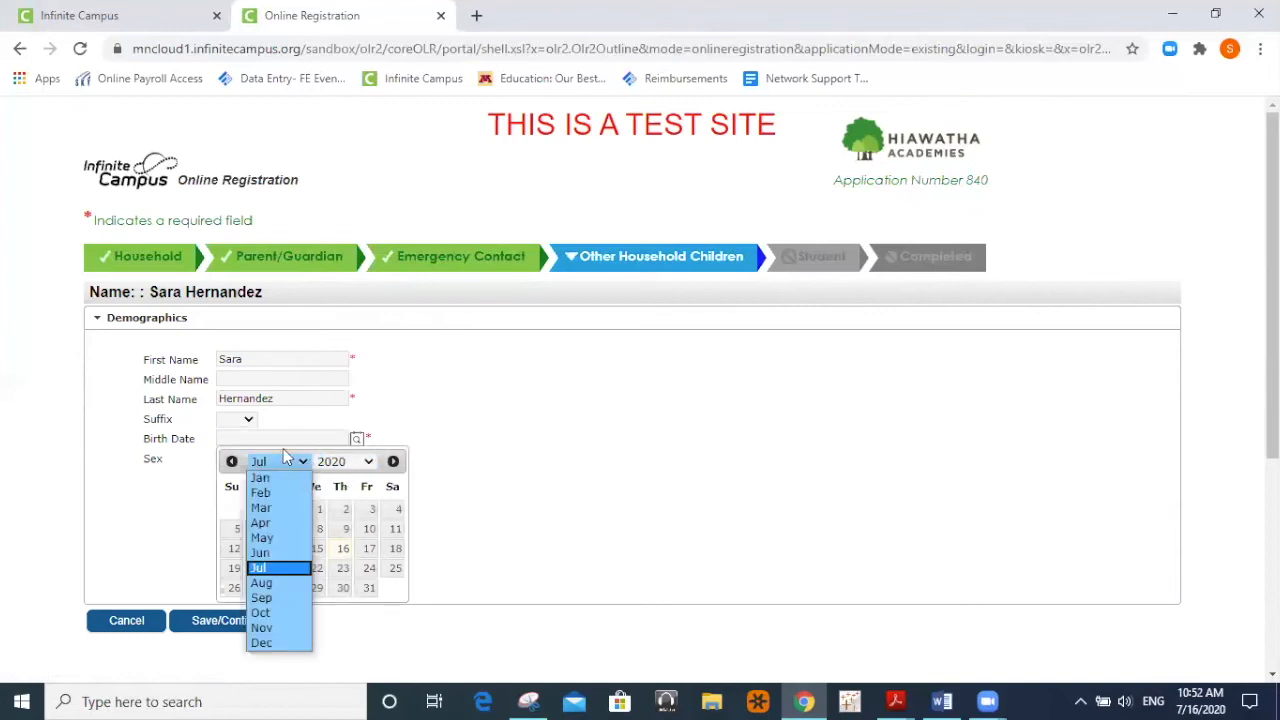
left_click(263, 474)
left_click(437, 489)
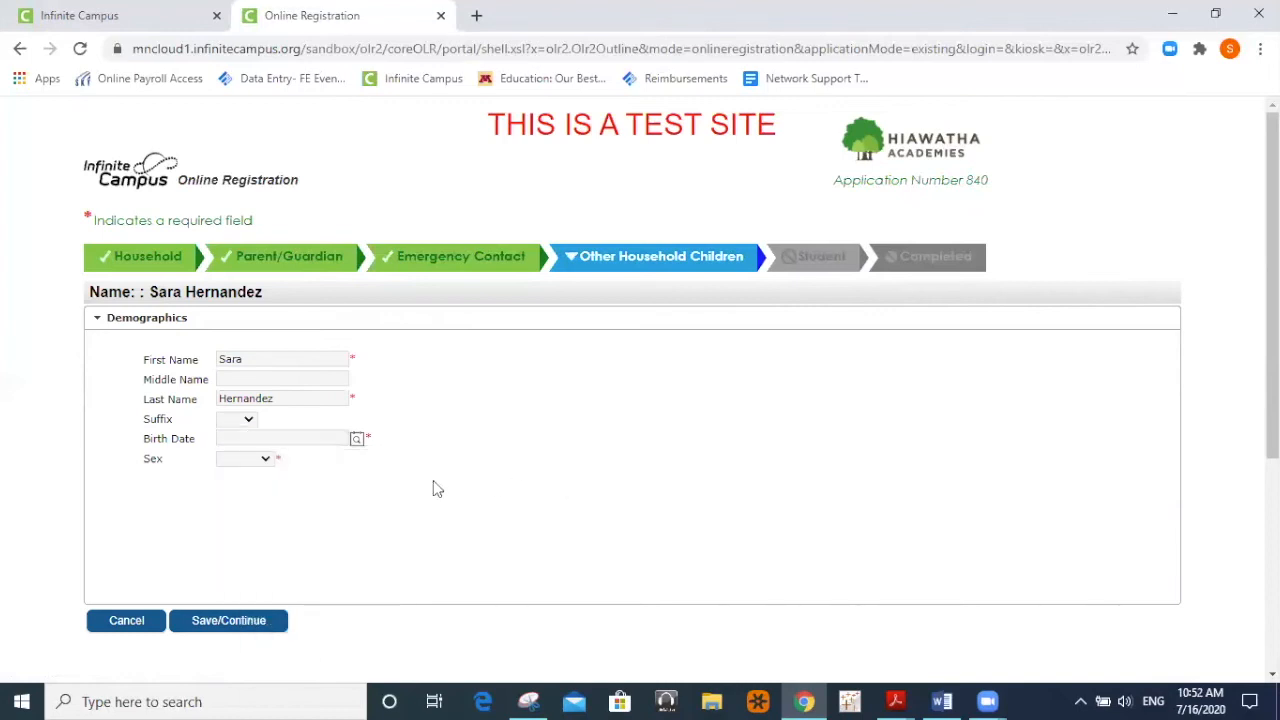
Set the child's sex to Female and return to the household children list.
left_click(260, 463)
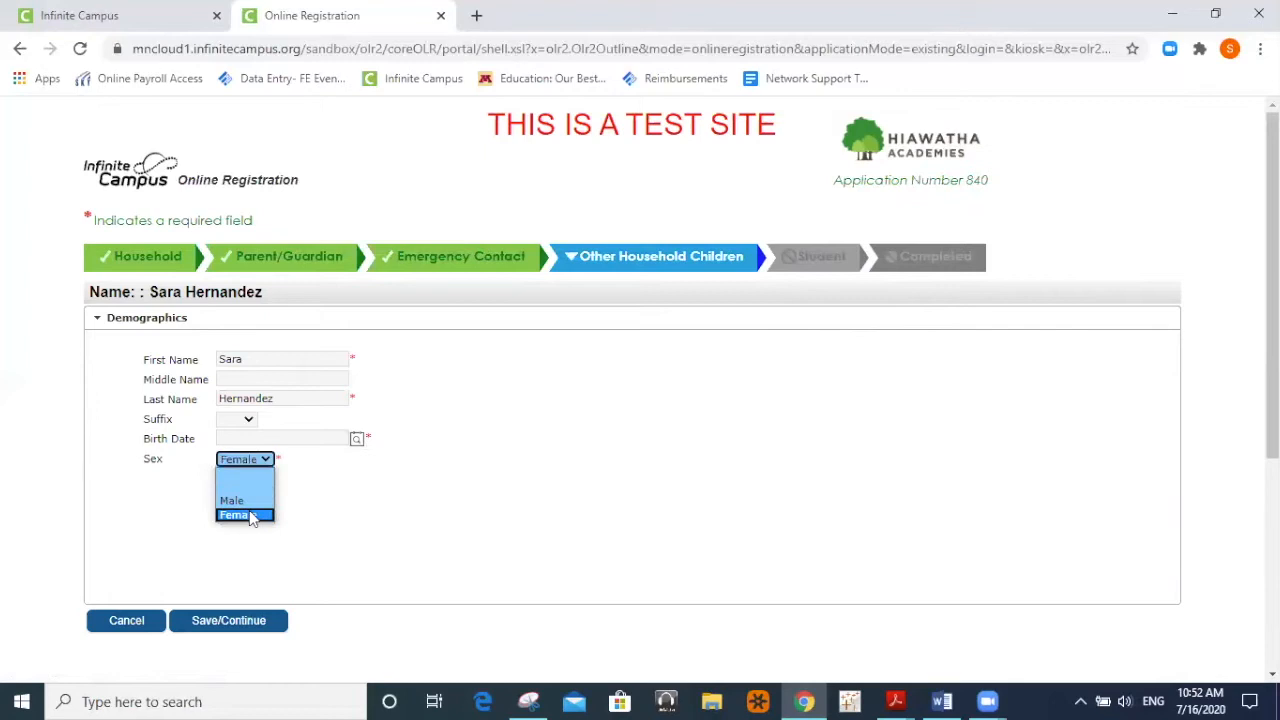
left_click(249, 516)
left_click(243, 621)
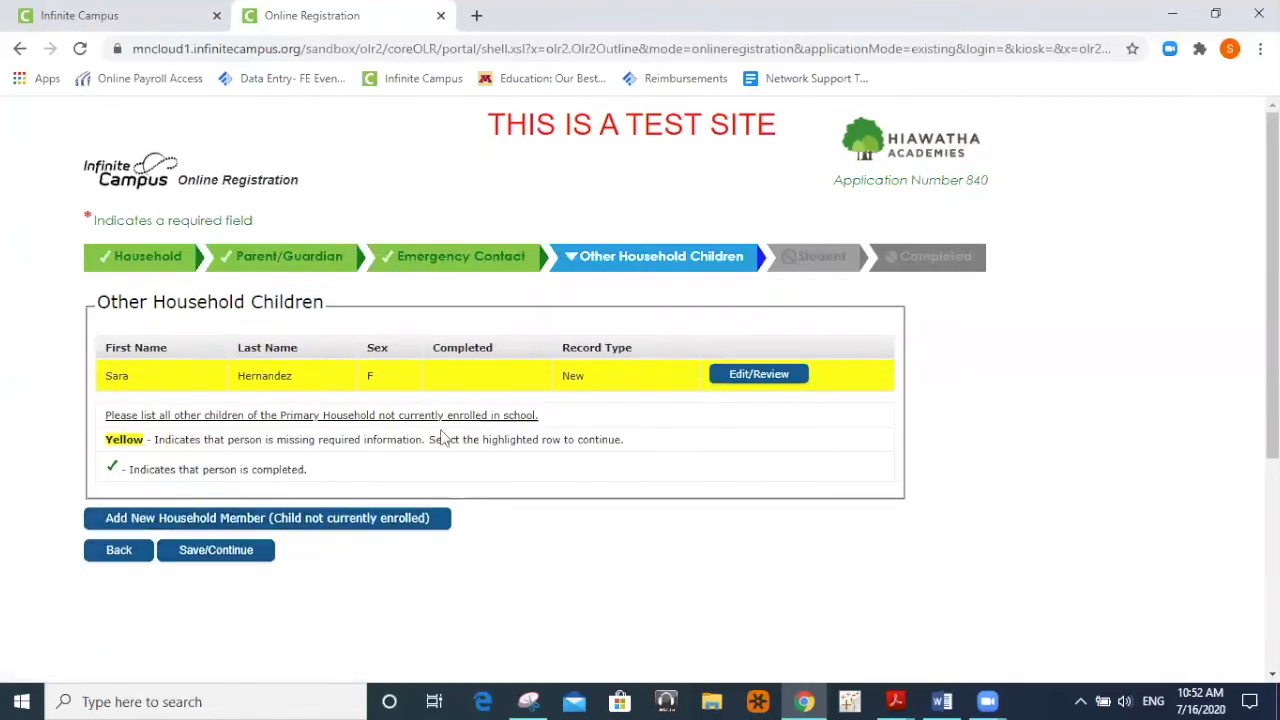
Reopen the household child's record, set birth date 01/08/2020, and save it.
left_click(113, 386)
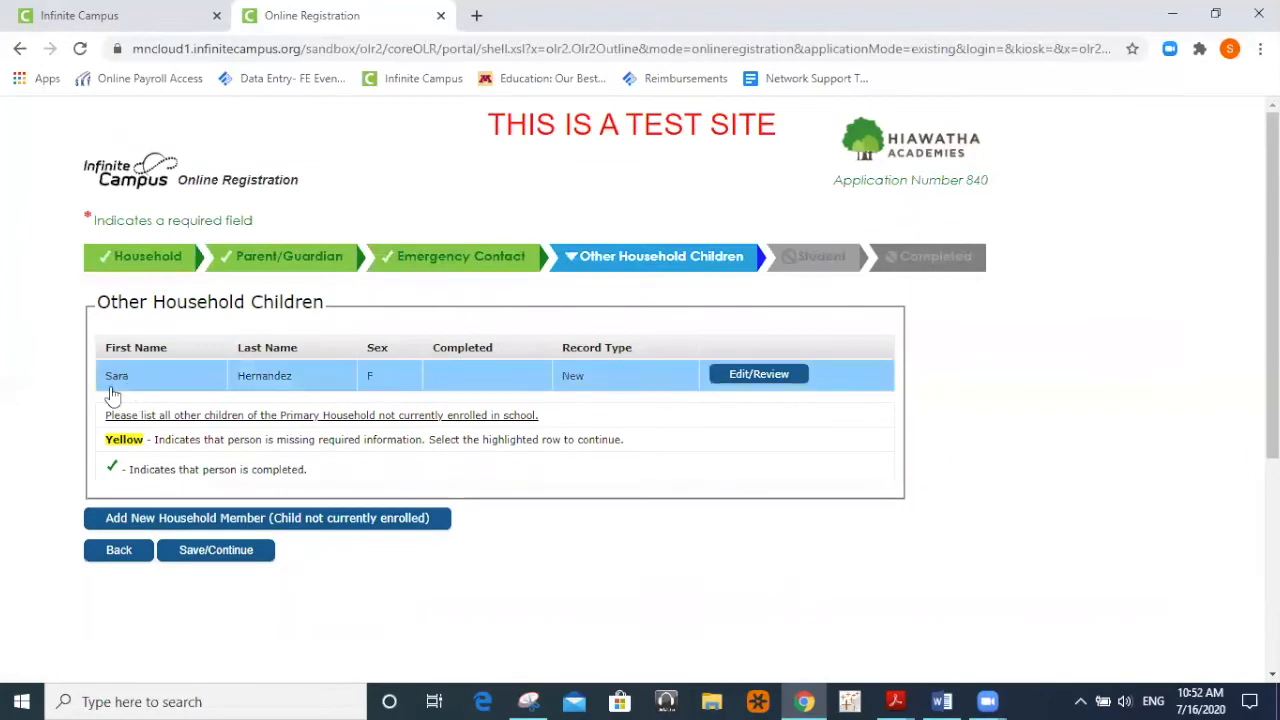
left_click(763, 378)
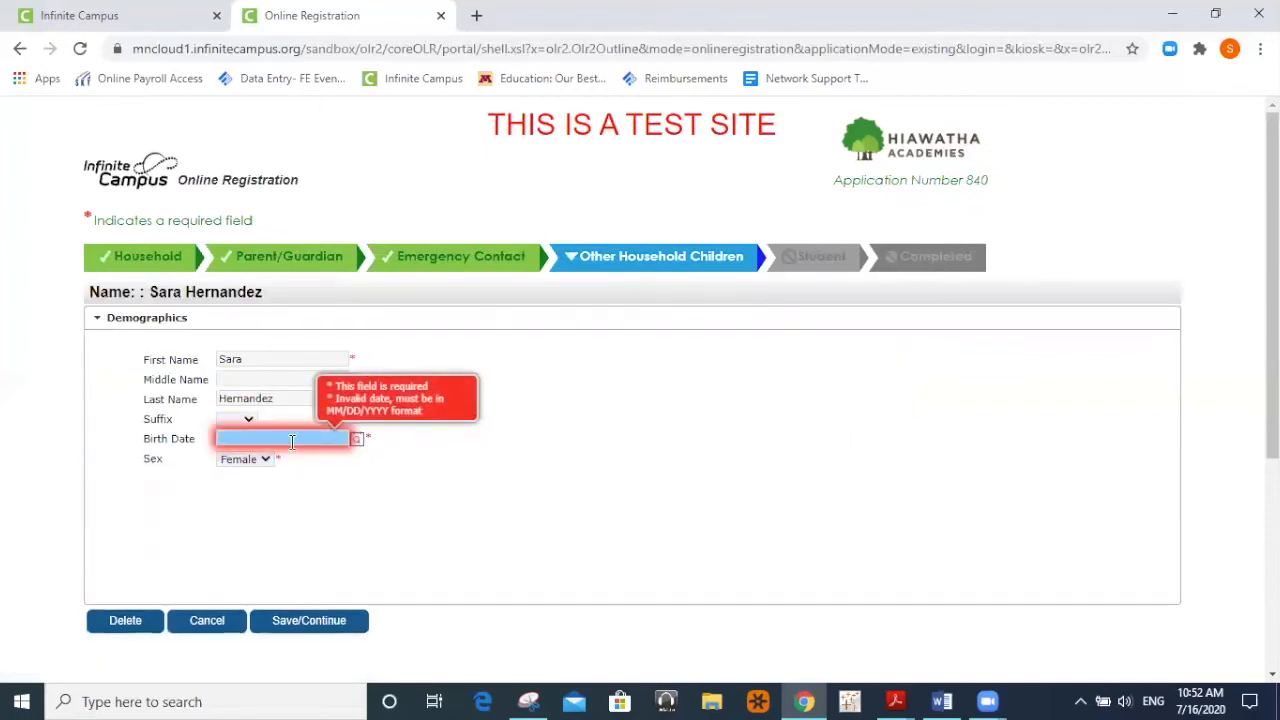
left_click(357, 439)
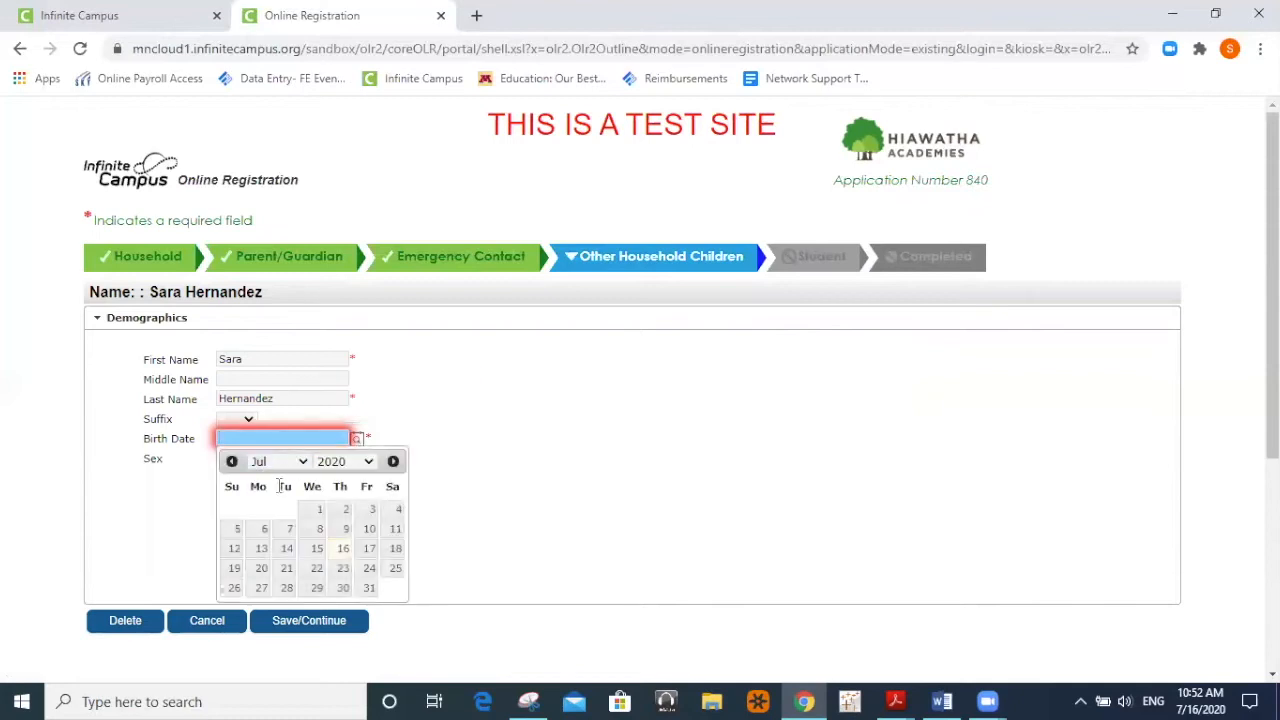
left_click(300, 462)
left_click(280, 476)
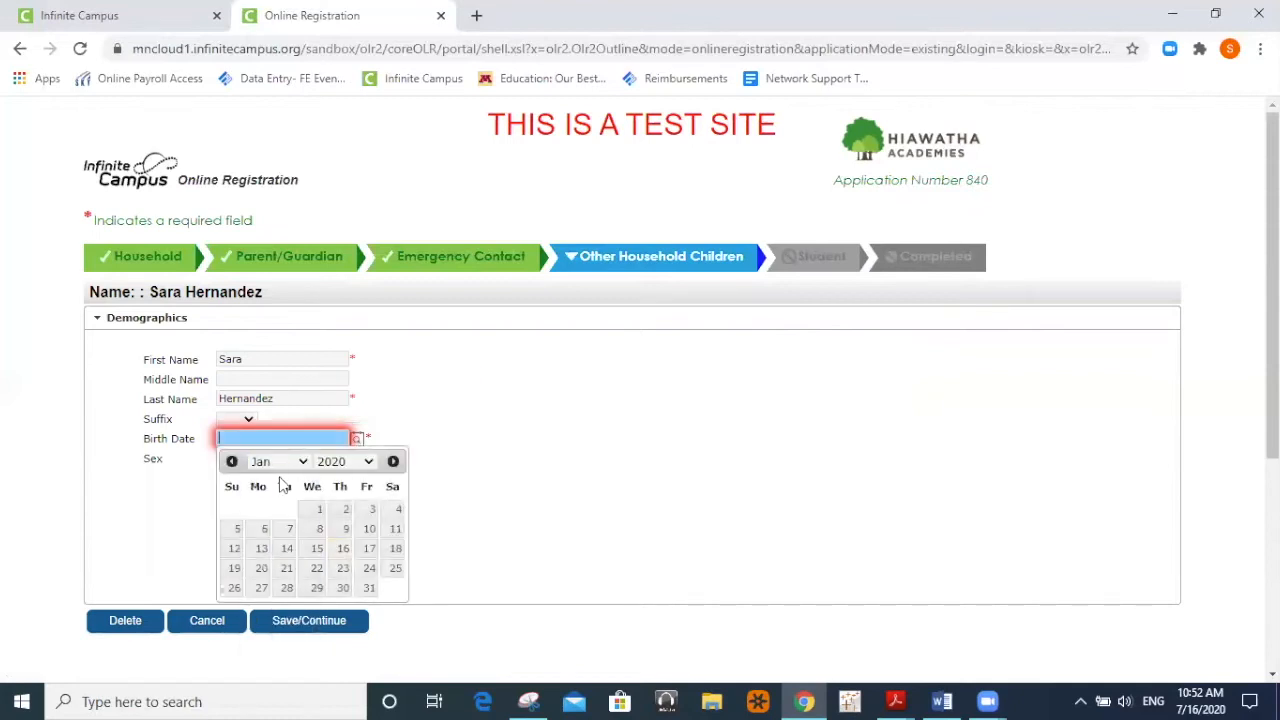
left_click(316, 532)
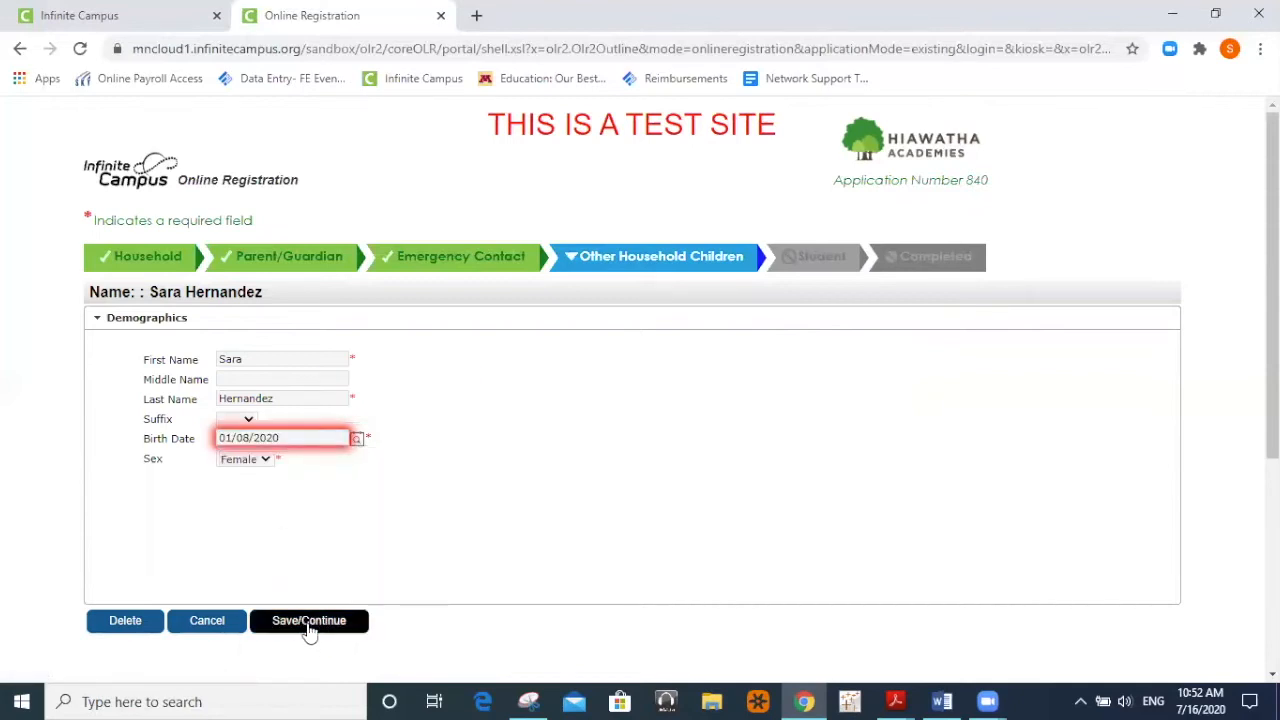
left_click(314, 622)
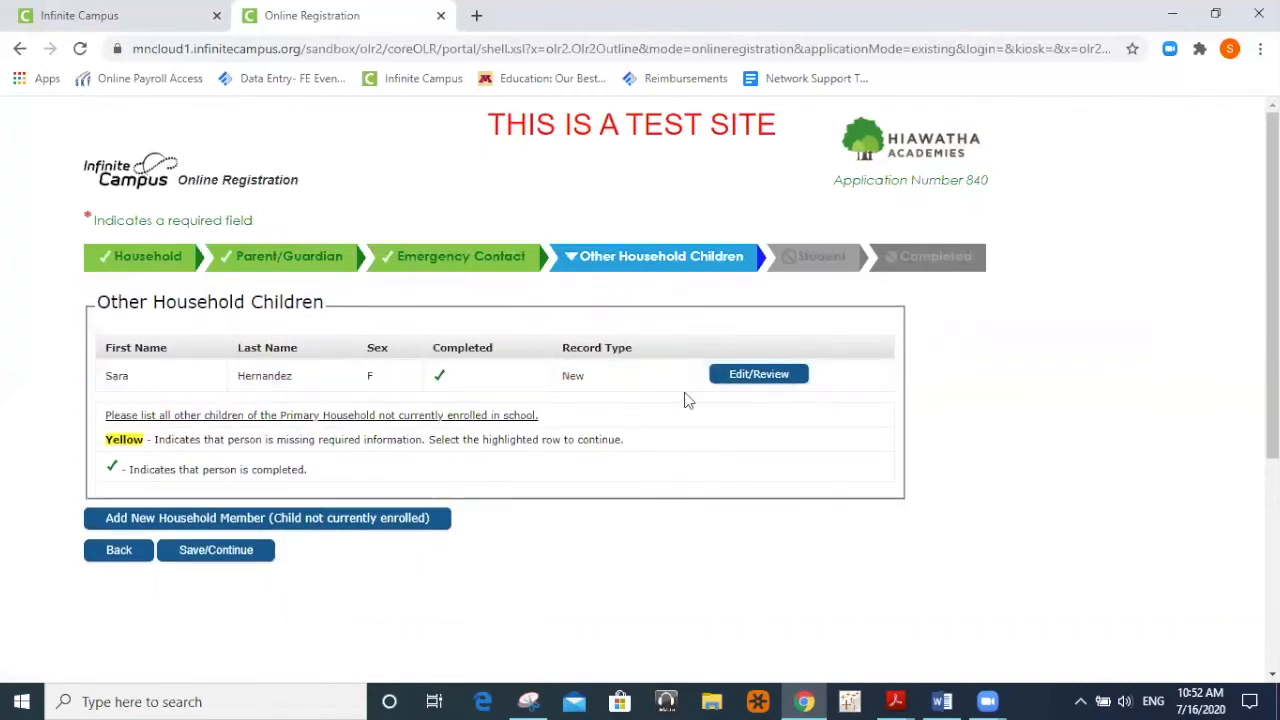
Continue to the Student step, open the student's demographics, and answer No to study abroad.
left_click(238, 556)
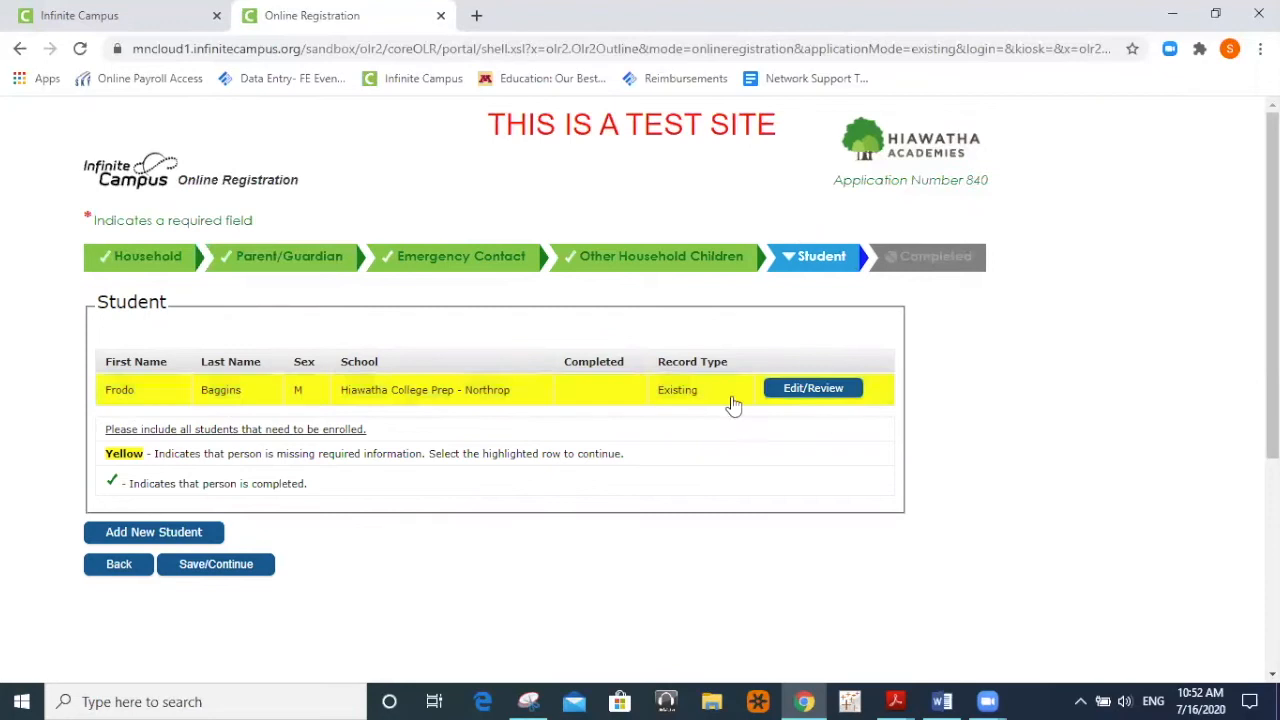
left_click(840, 392)
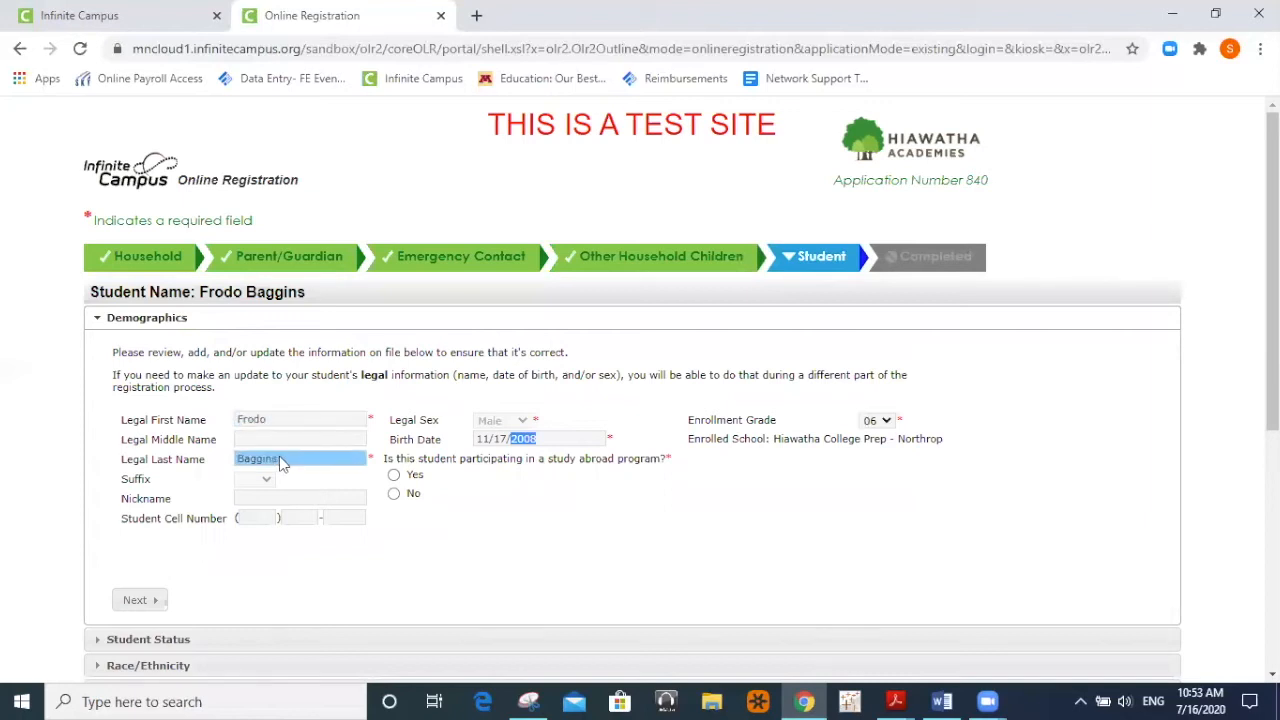
left_click(594, 537)
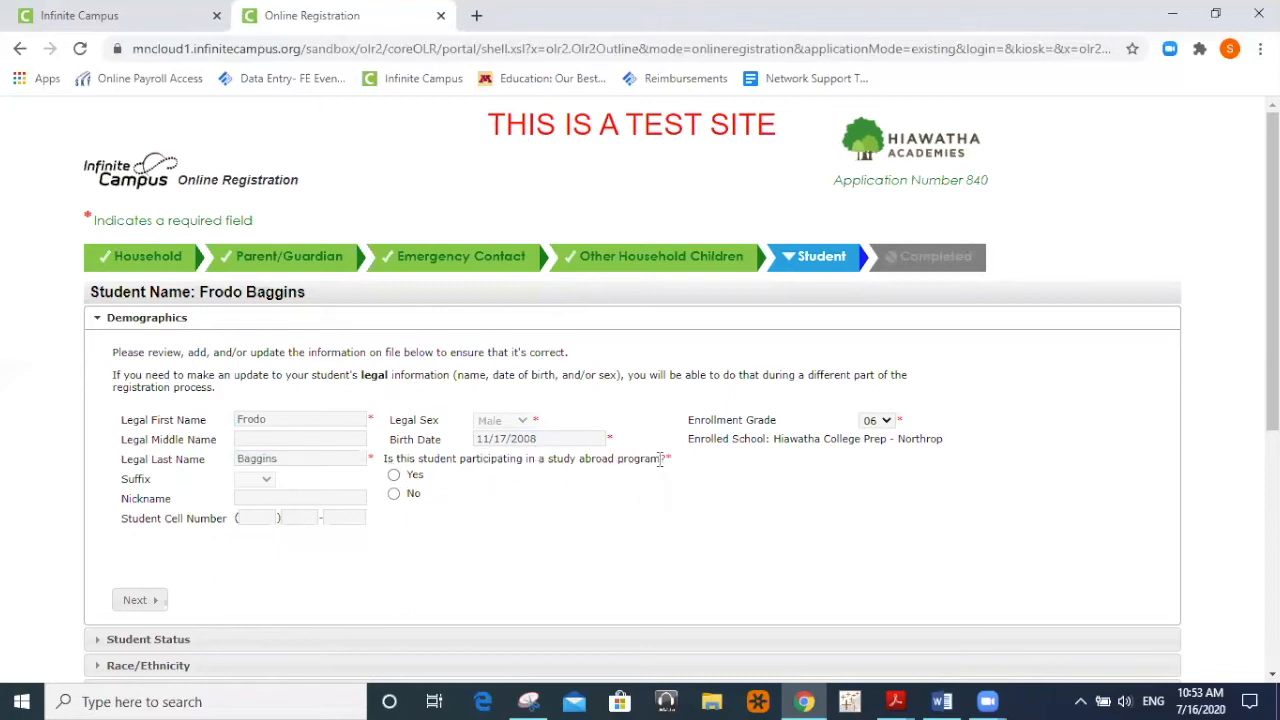
left_click(394, 494)
scroll(508, 513, "down", 1)
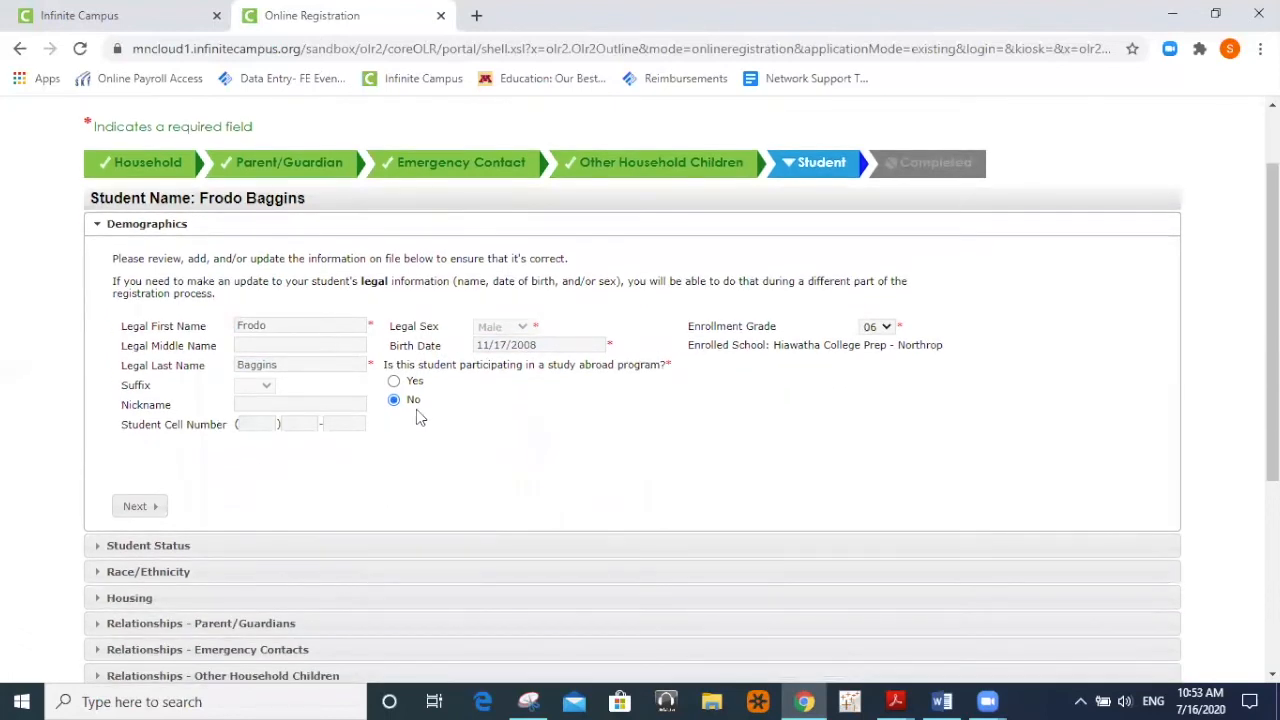
Step through Demographics and Student Status to open the student's Race/Ethnicity section.
left_click(143, 509)
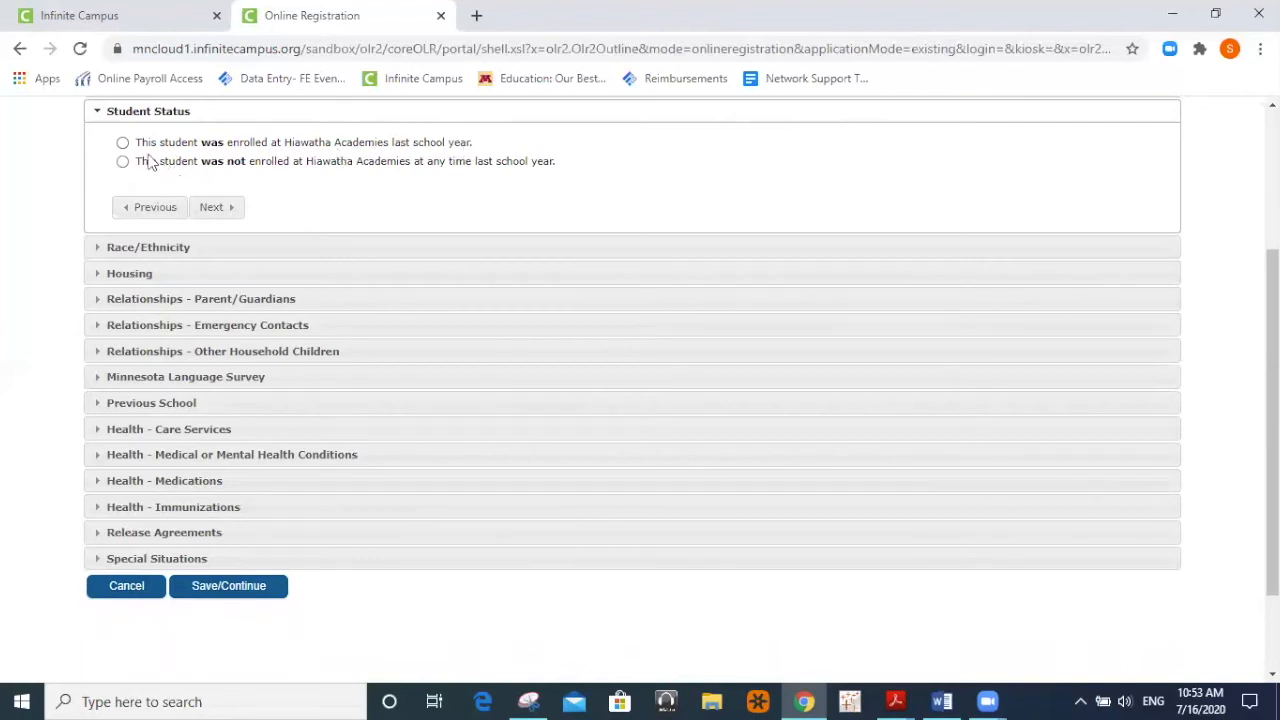
left_click(214, 208)
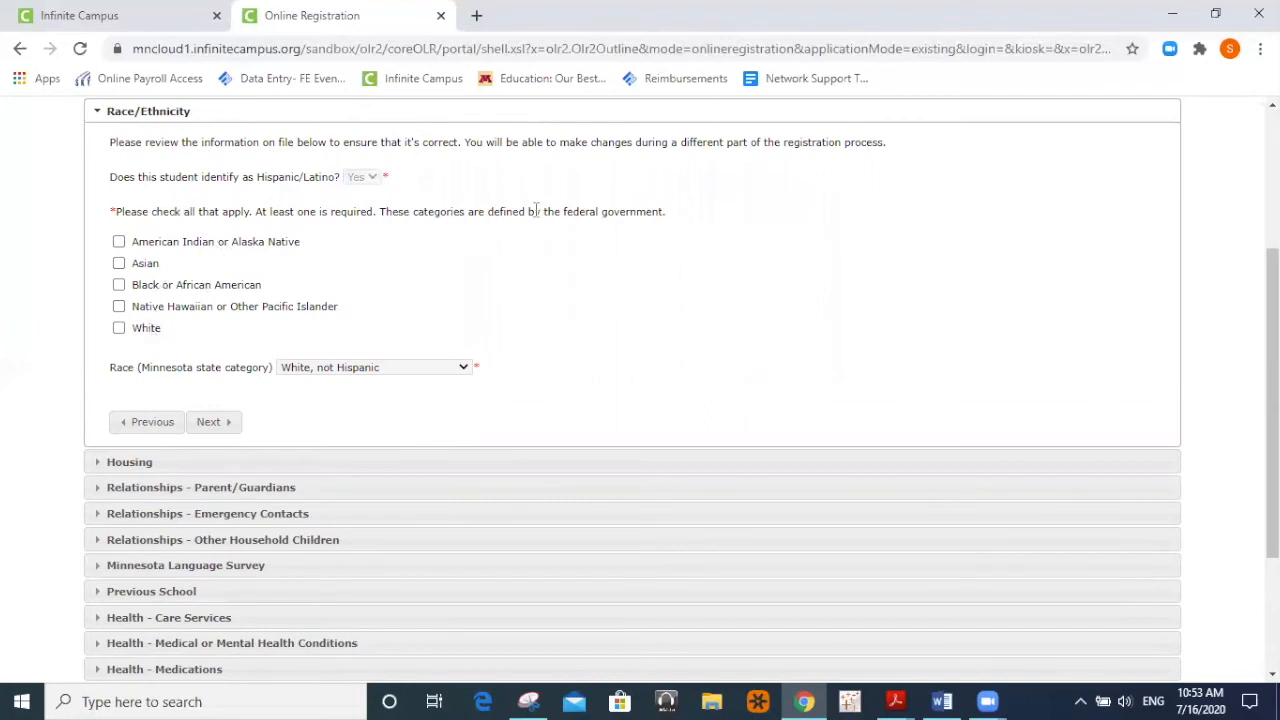
Try the race checkboxes, then leave the Minnesota state category as White, not Hispanic.
left_click(119, 286)
left_click(119, 242)
left_click(119, 243)
left_click(119, 286)
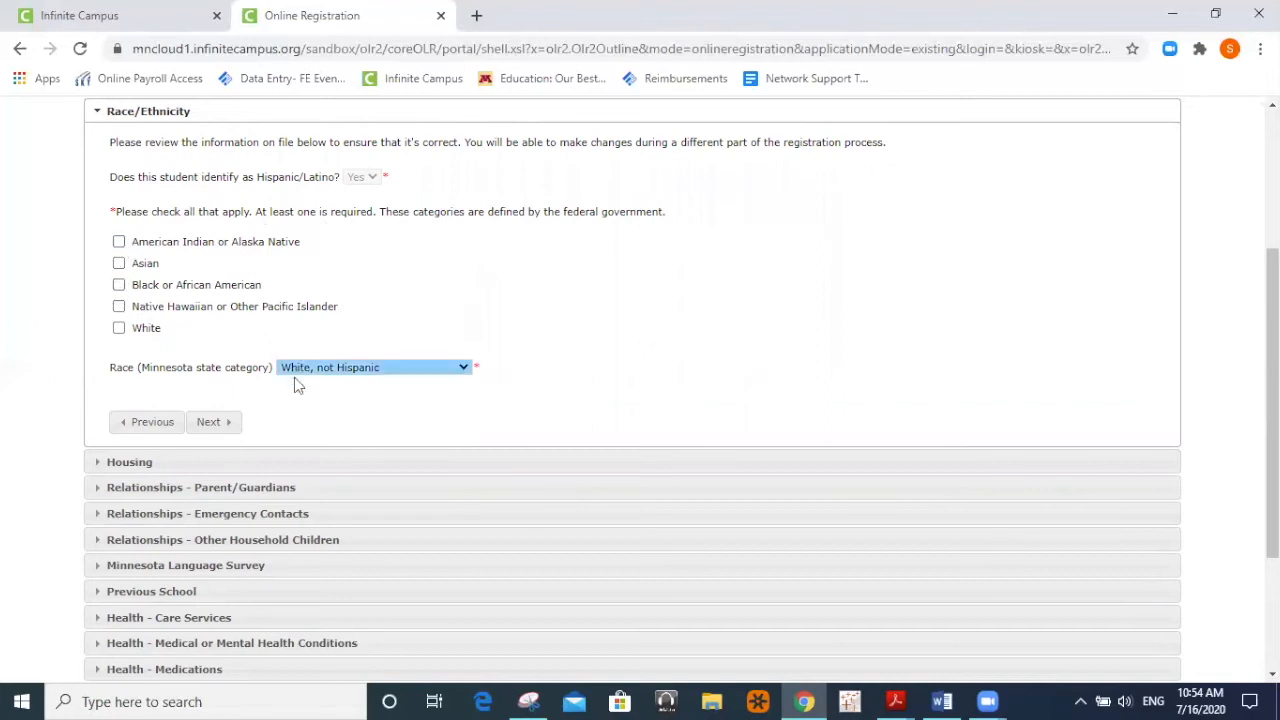
left_click(394, 369)
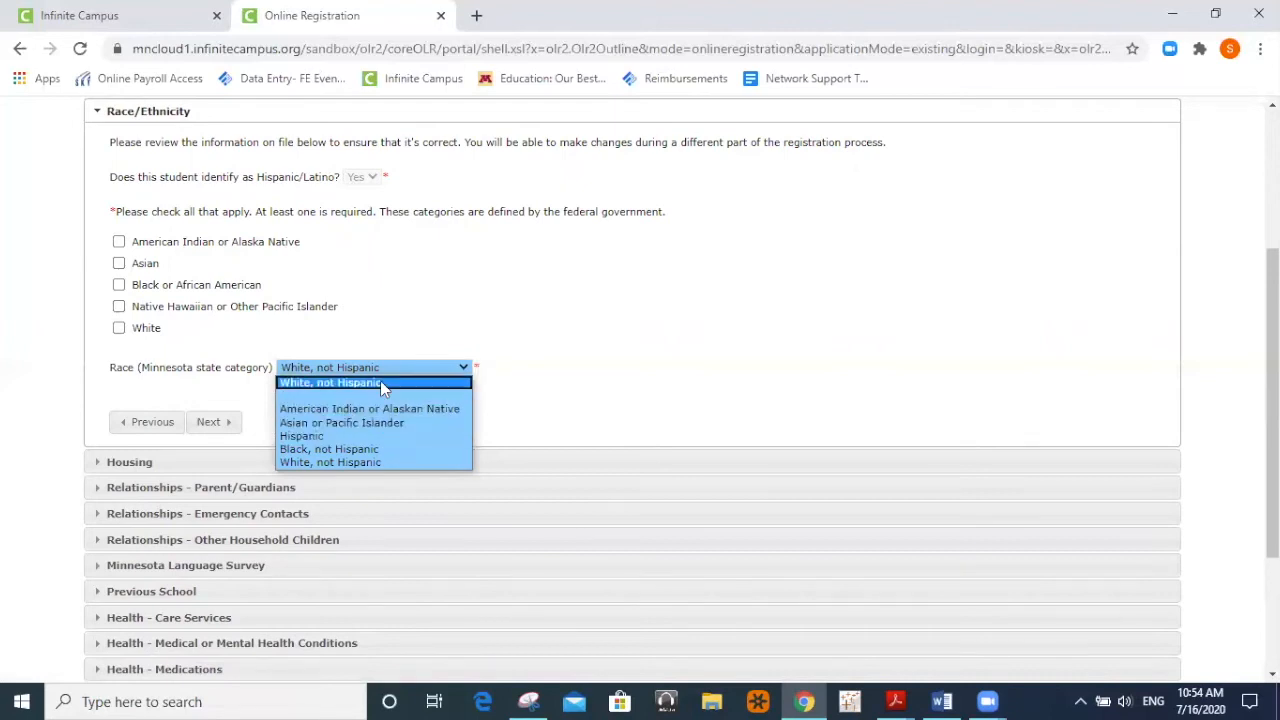
left_click(129, 376)
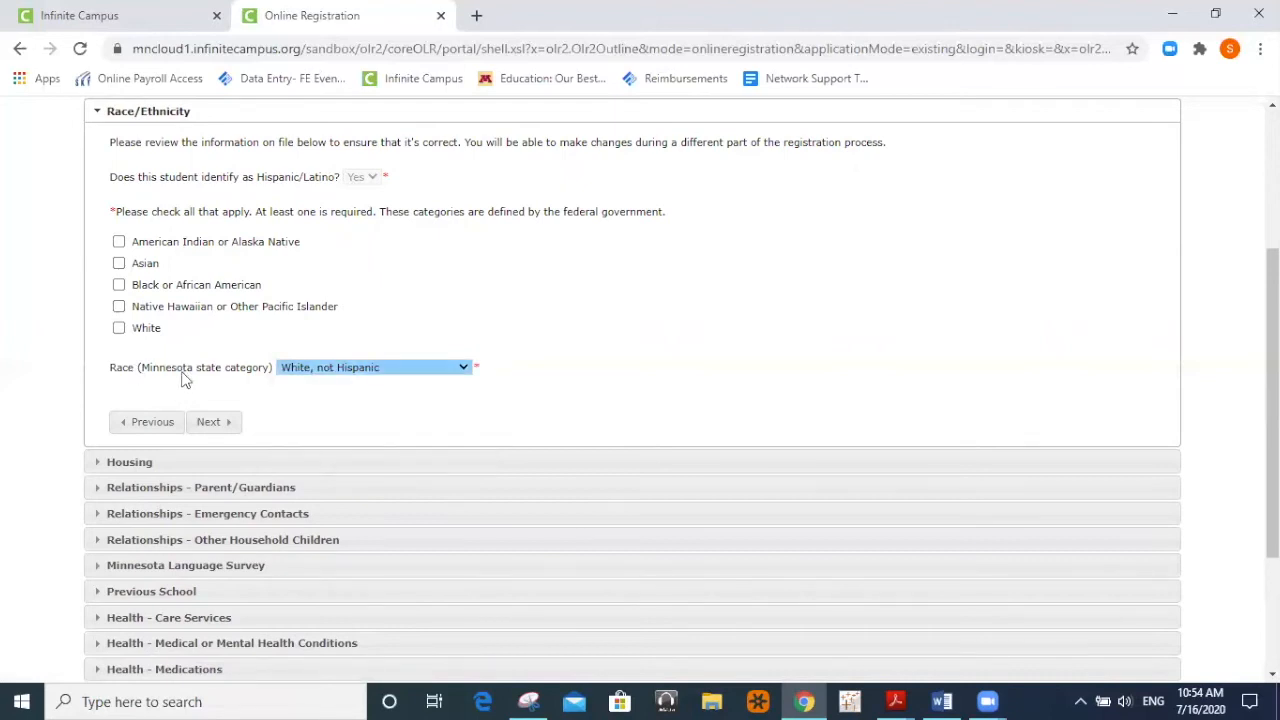
left_click(350, 369)
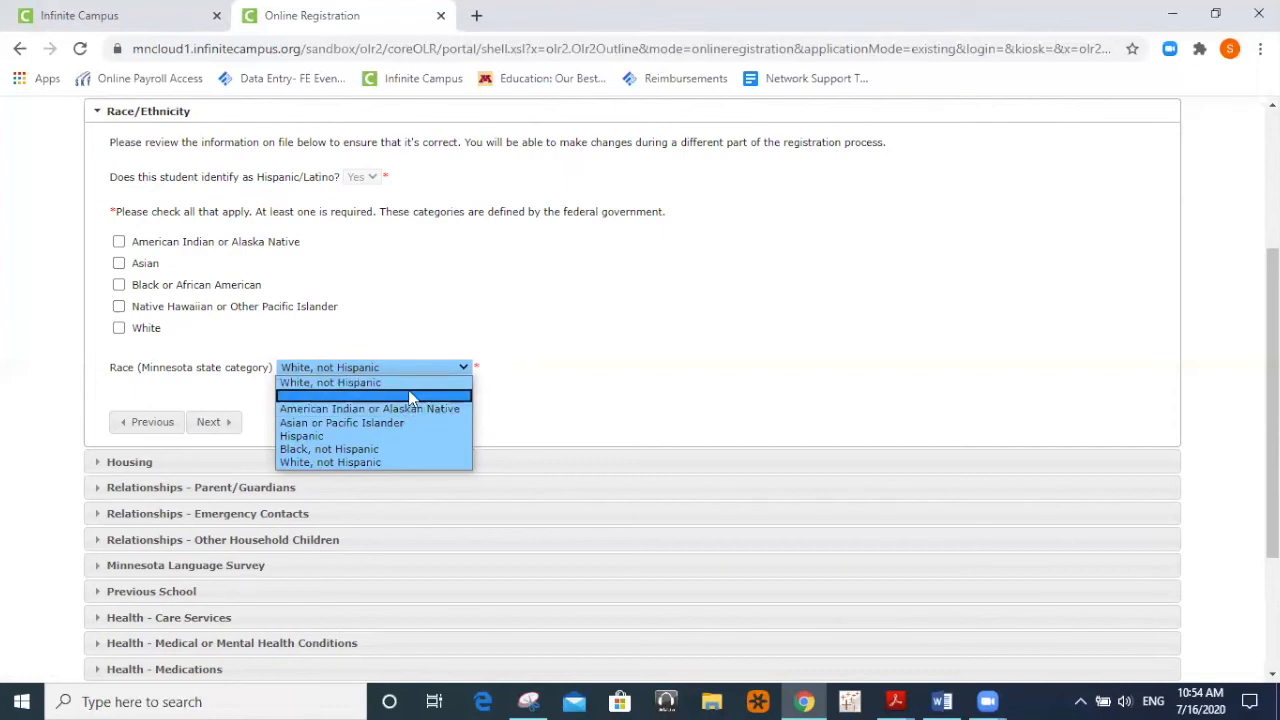
left_click(513, 382)
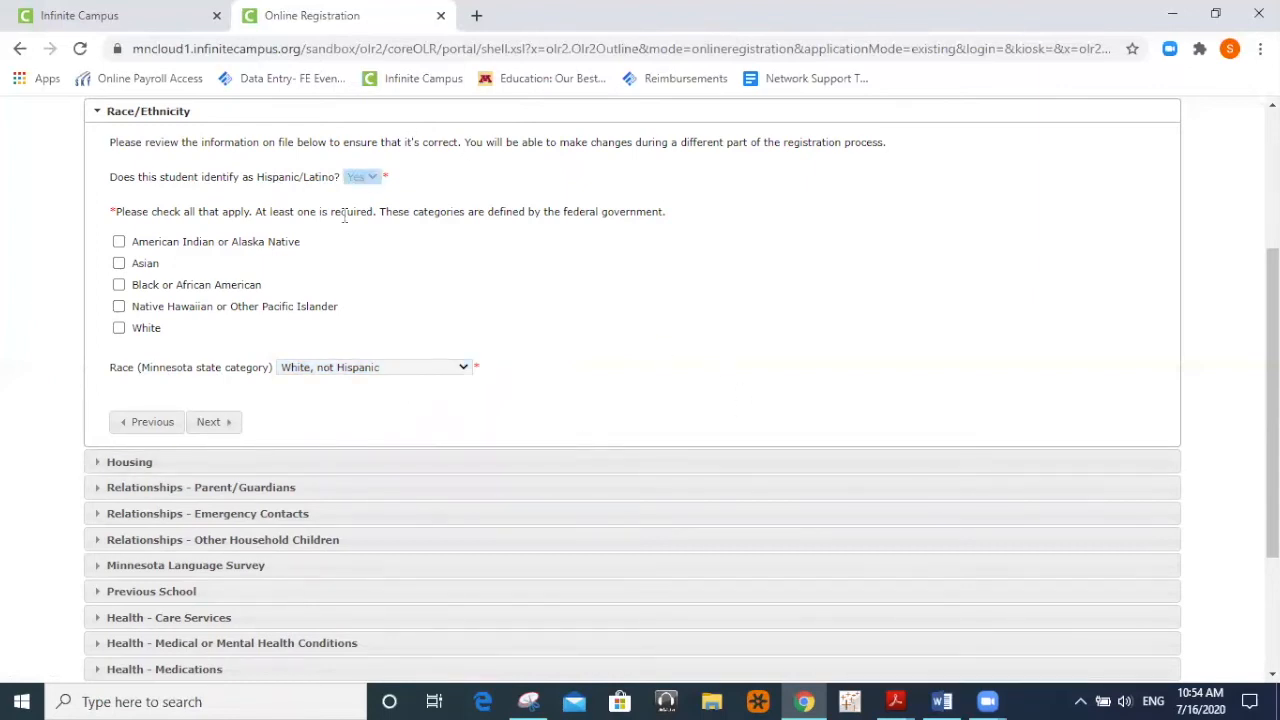
left_click(389, 369)
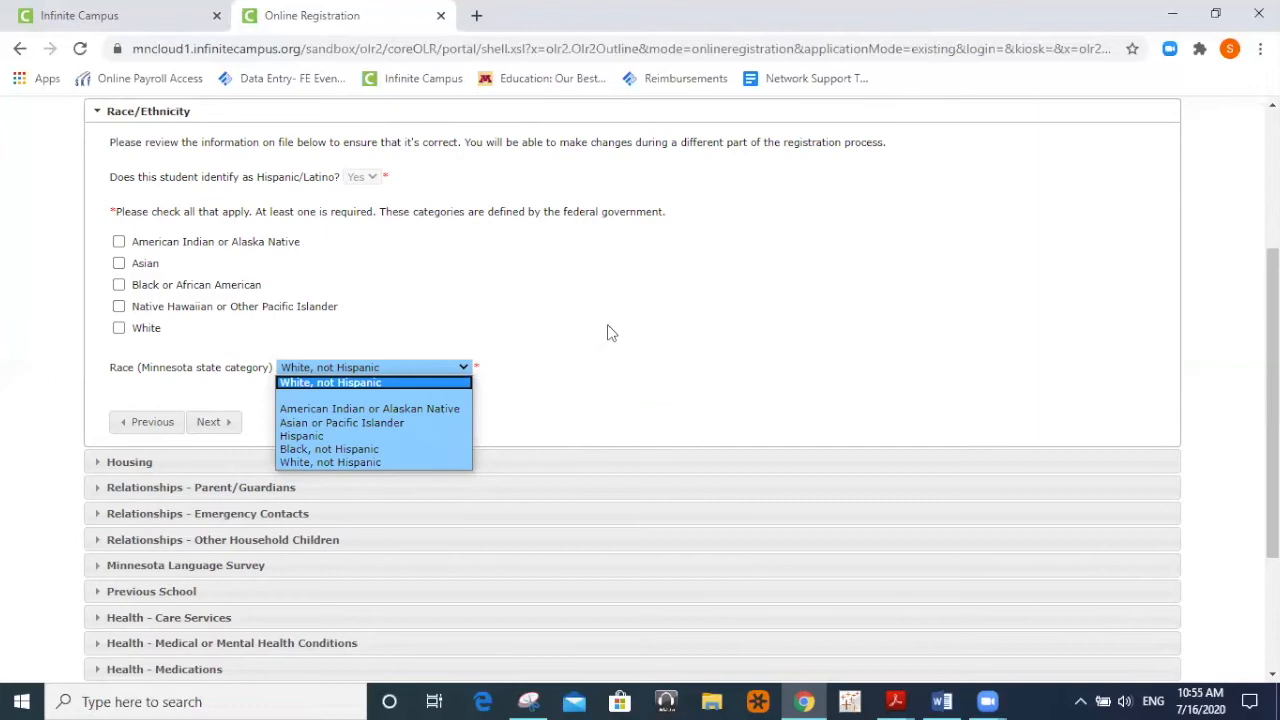
left_click(442, 298)
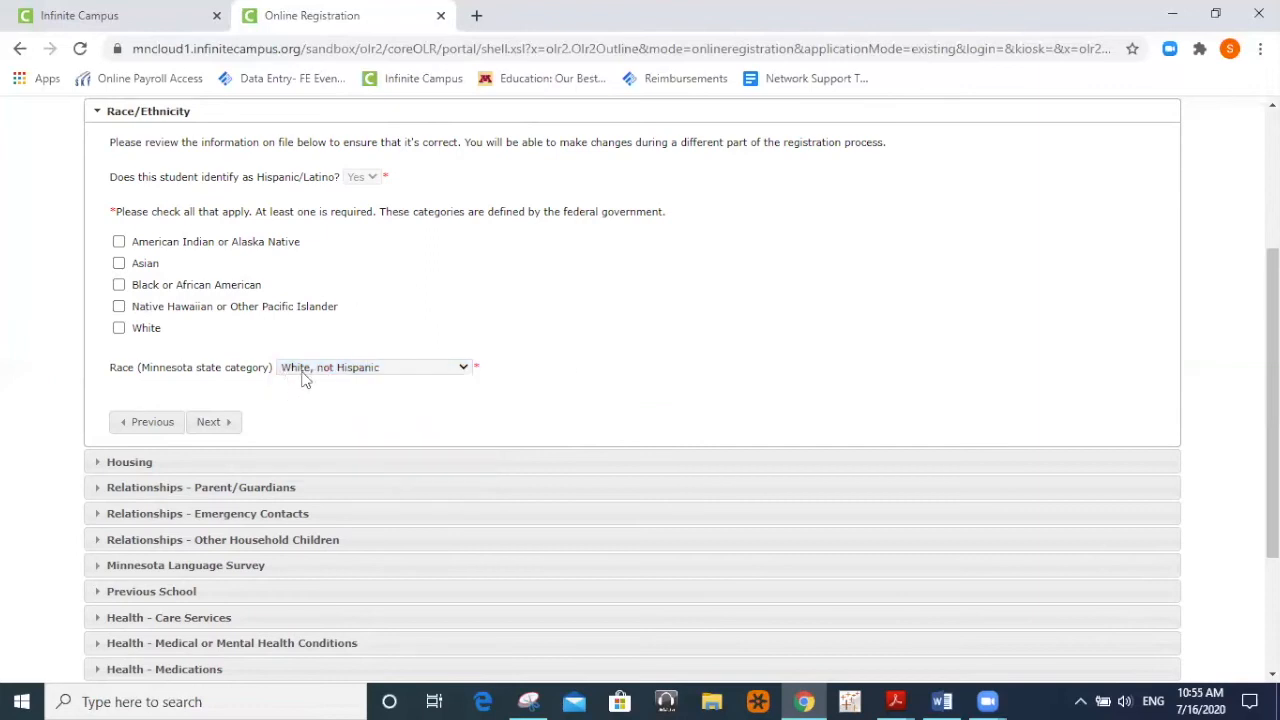
After the validation error, tick American Indian or Alaska Native and Black or African American.
left_click(212, 424)
left_click(119, 241)
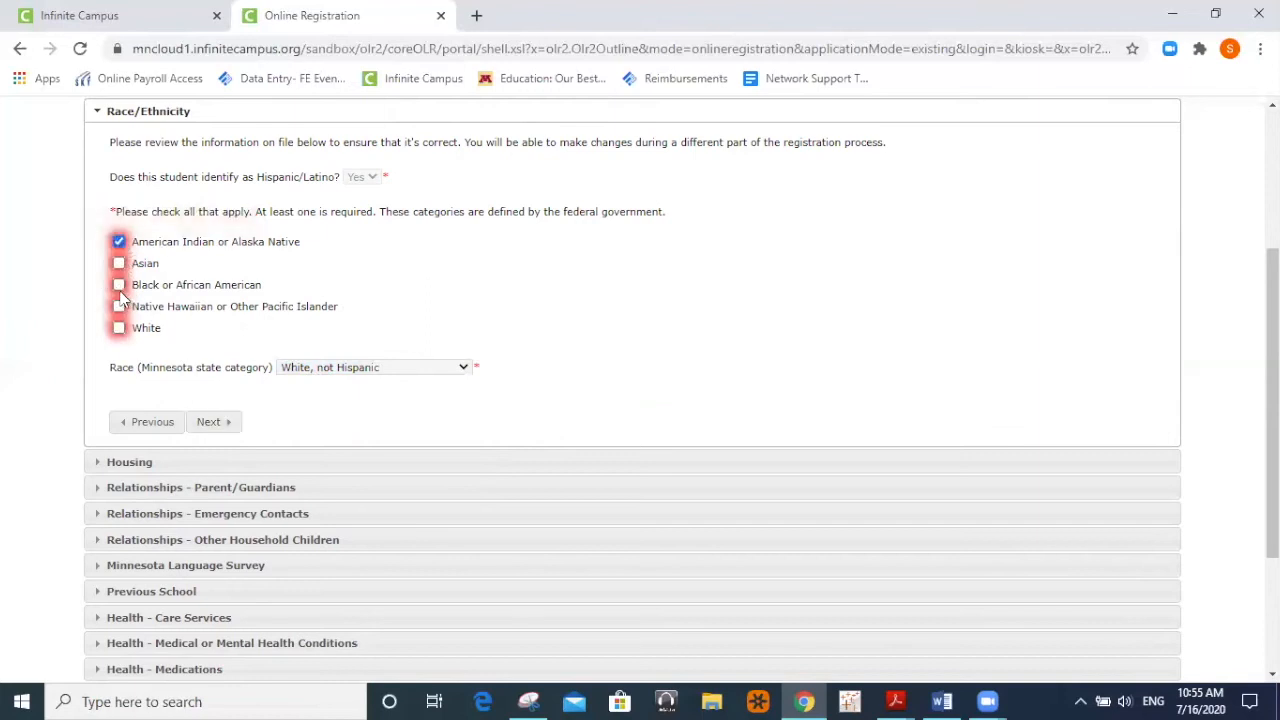
left_click(119, 285)
In Housing, answer the stable-housing question No, then switch the answer back to Yes.
left_click(212, 424)
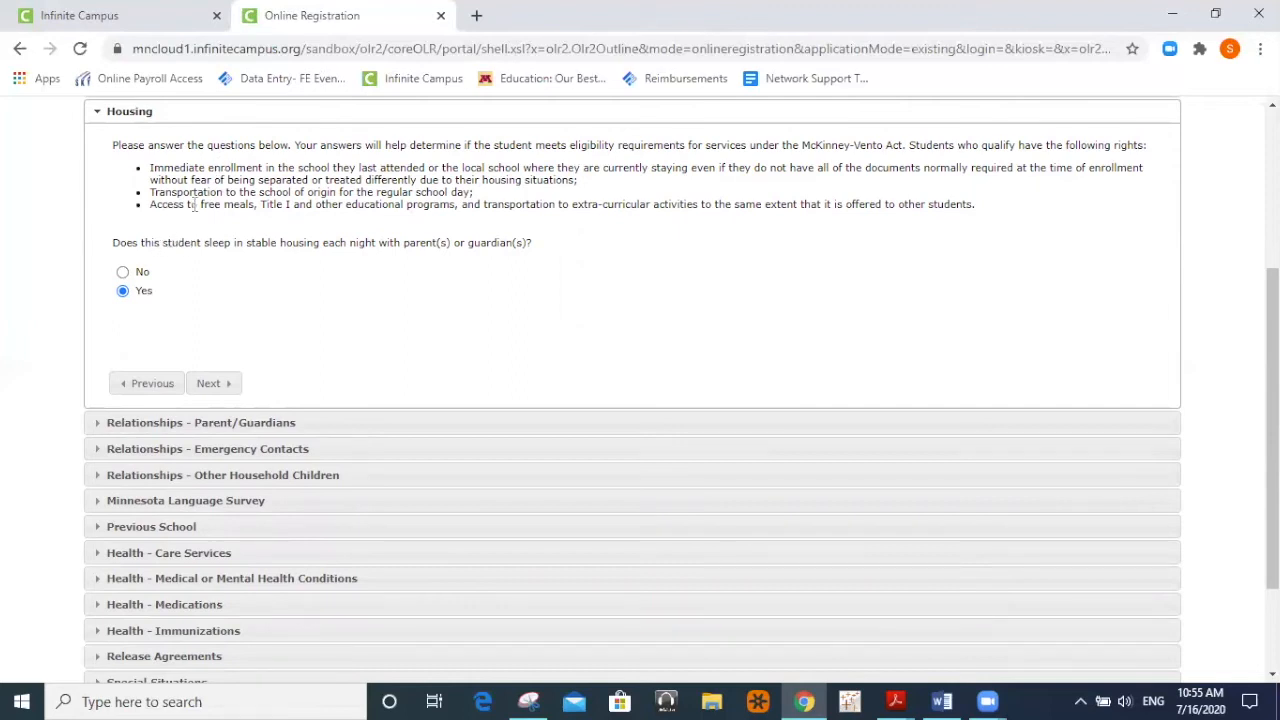
left_click(122, 273)
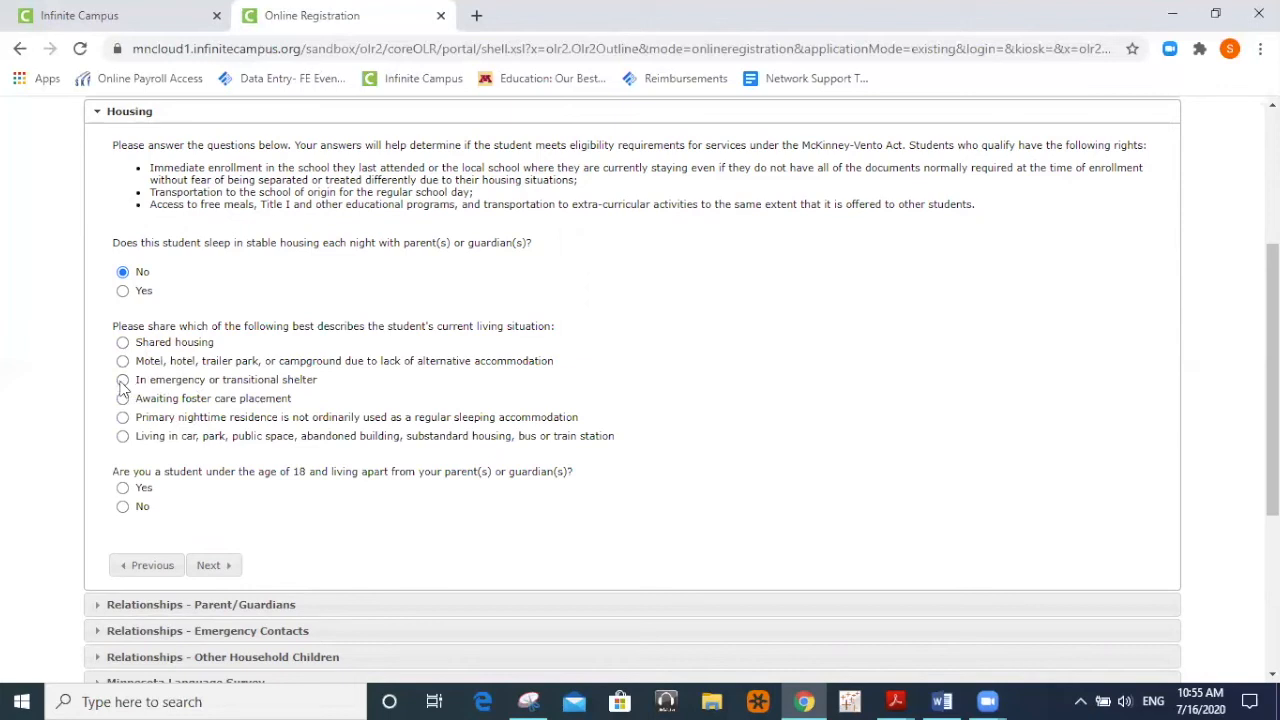
left_click(122, 291)
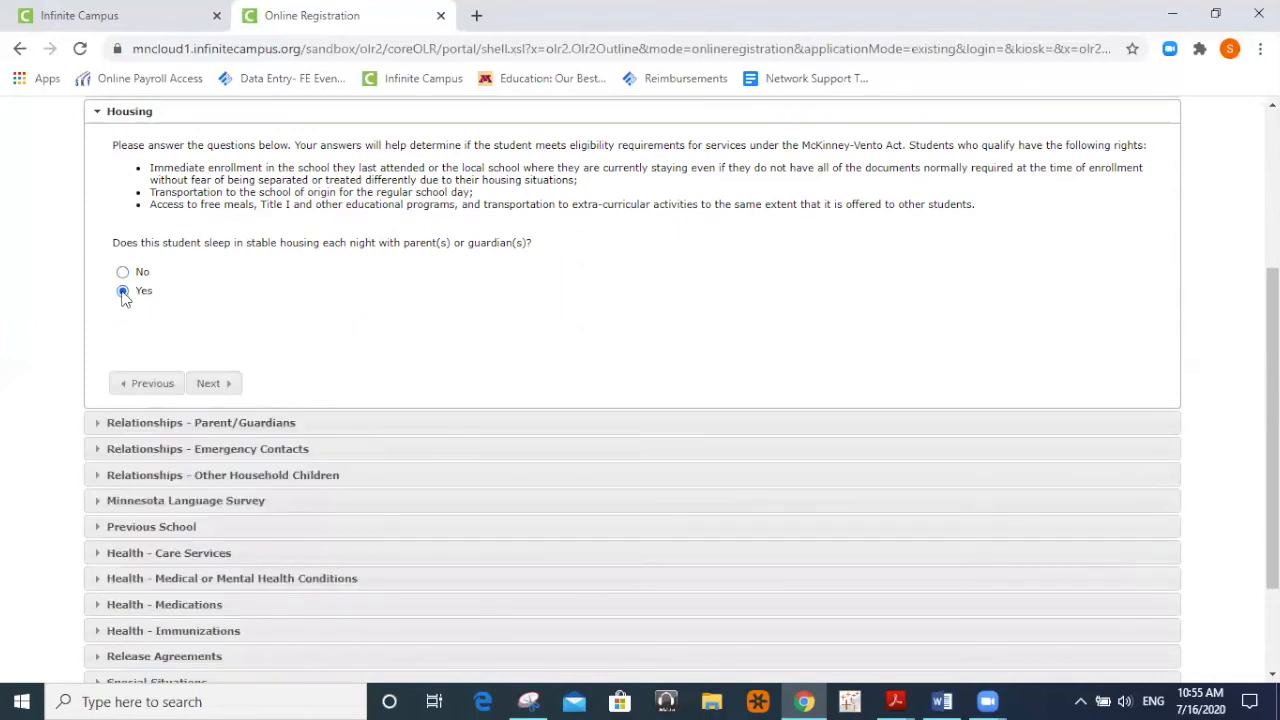
Give the Uncle parent/guardian relationship a contact sequence of 1.
left_click(208, 388)
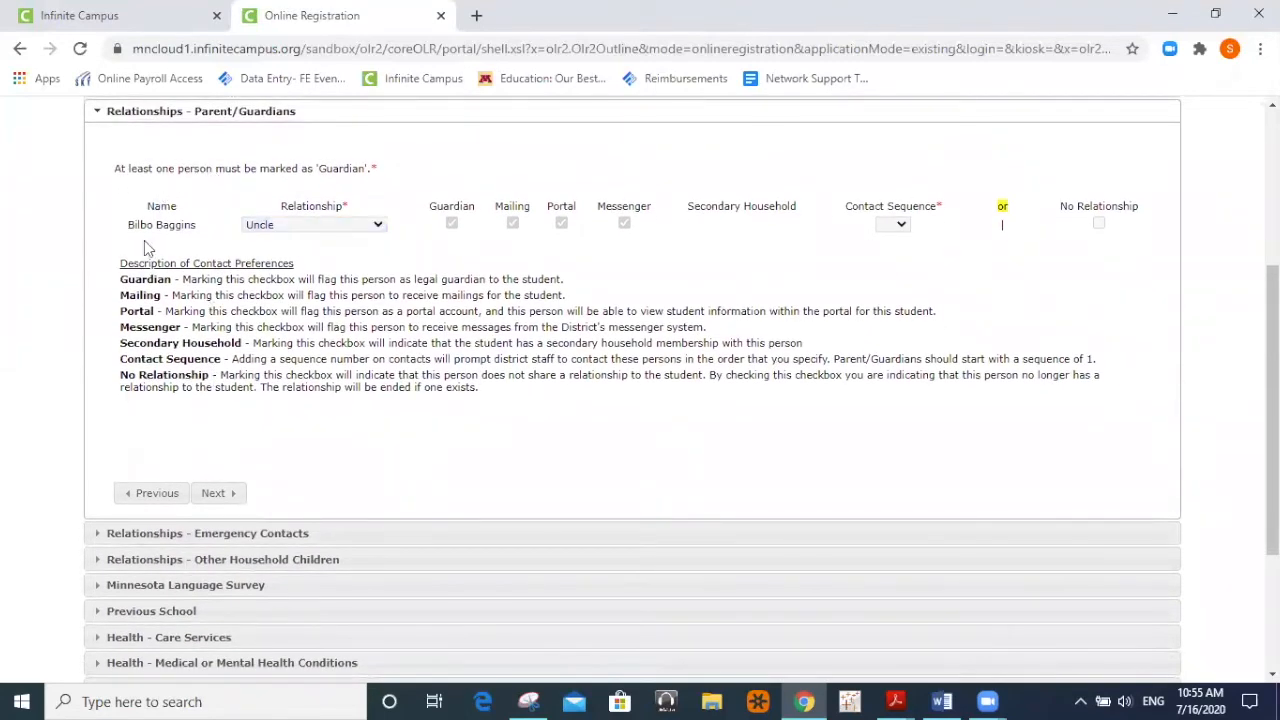
left_click(284, 228)
left_click(898, 226)
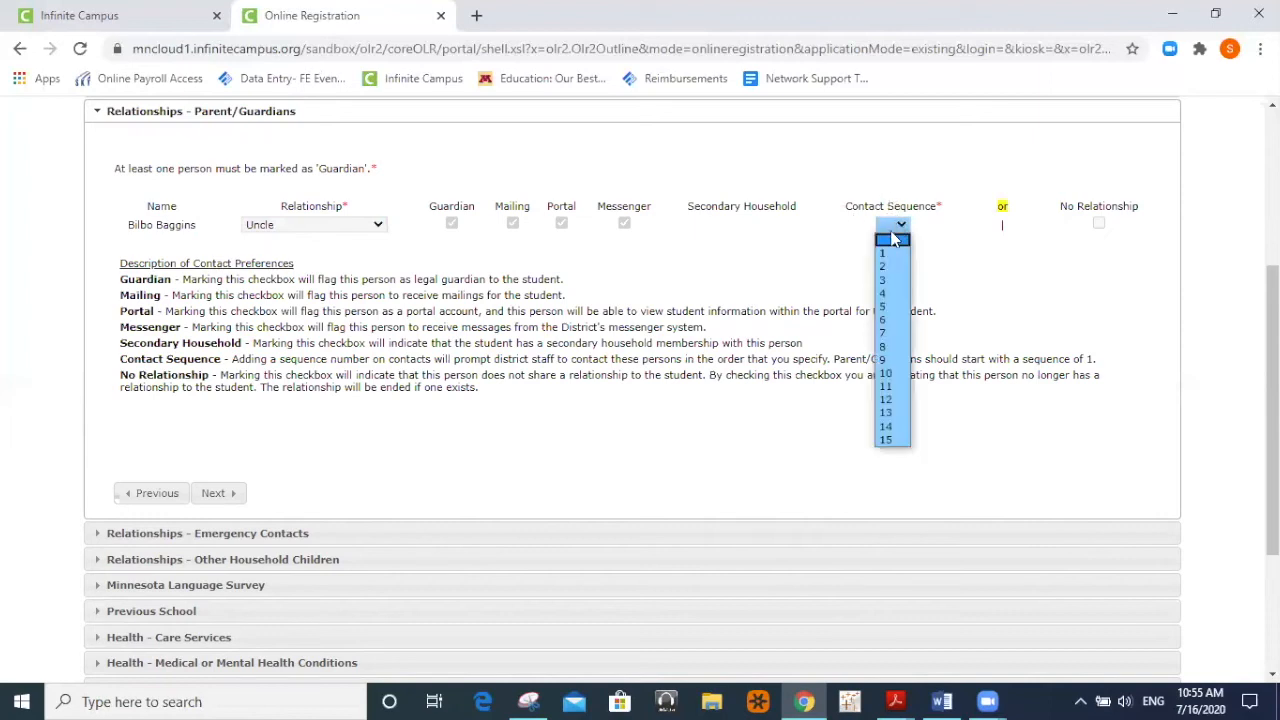
left_click(887, 253)
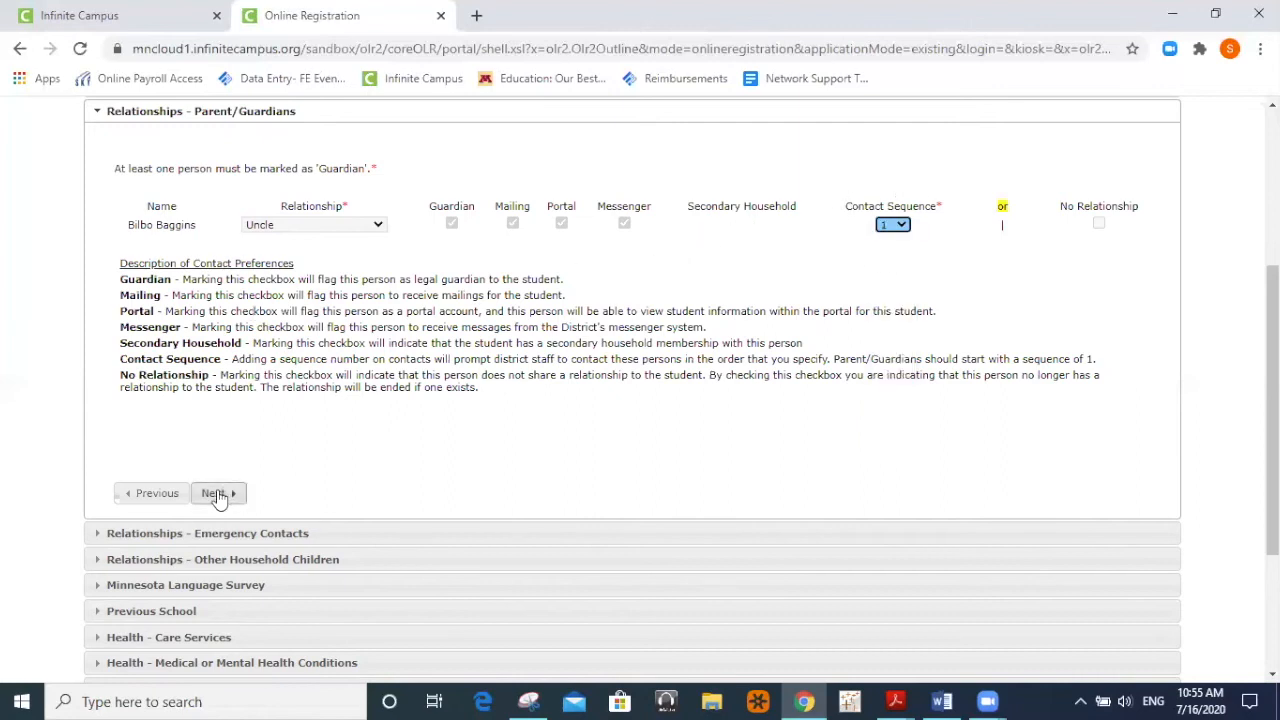
left_click(901, 229)
left_click(893, 241)
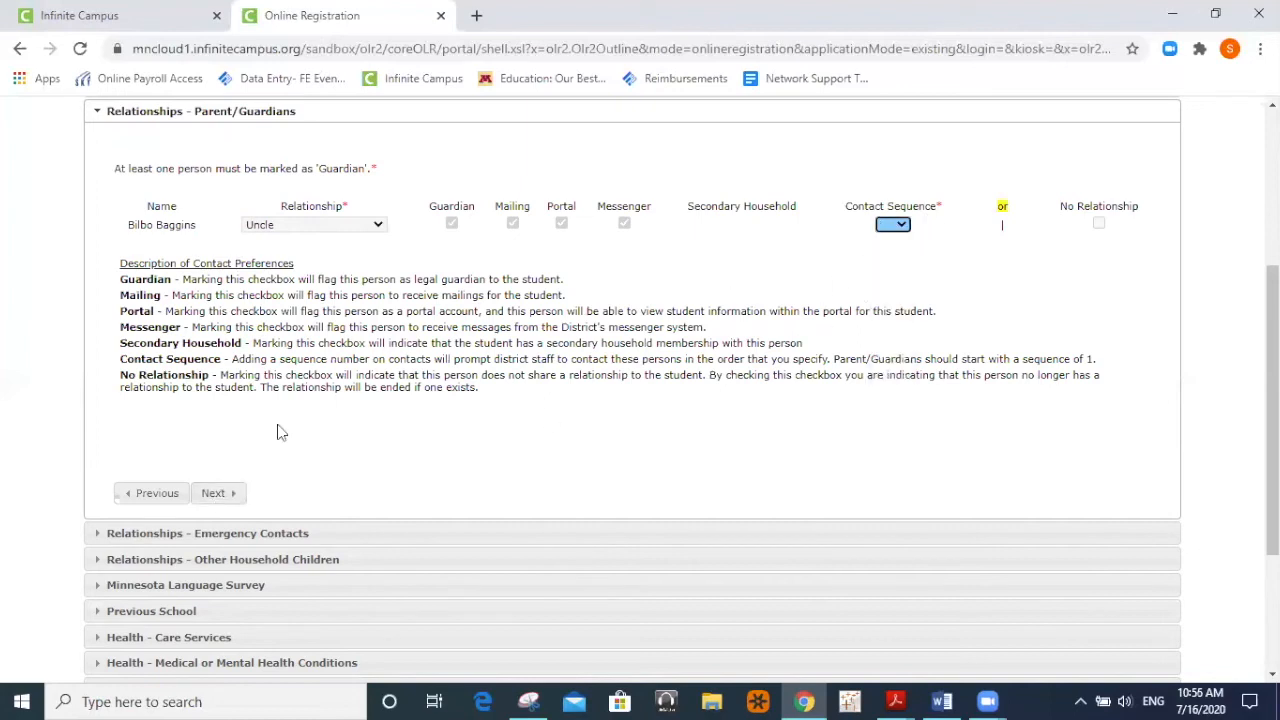
left_click(226, 494)
left_click(905, 226)
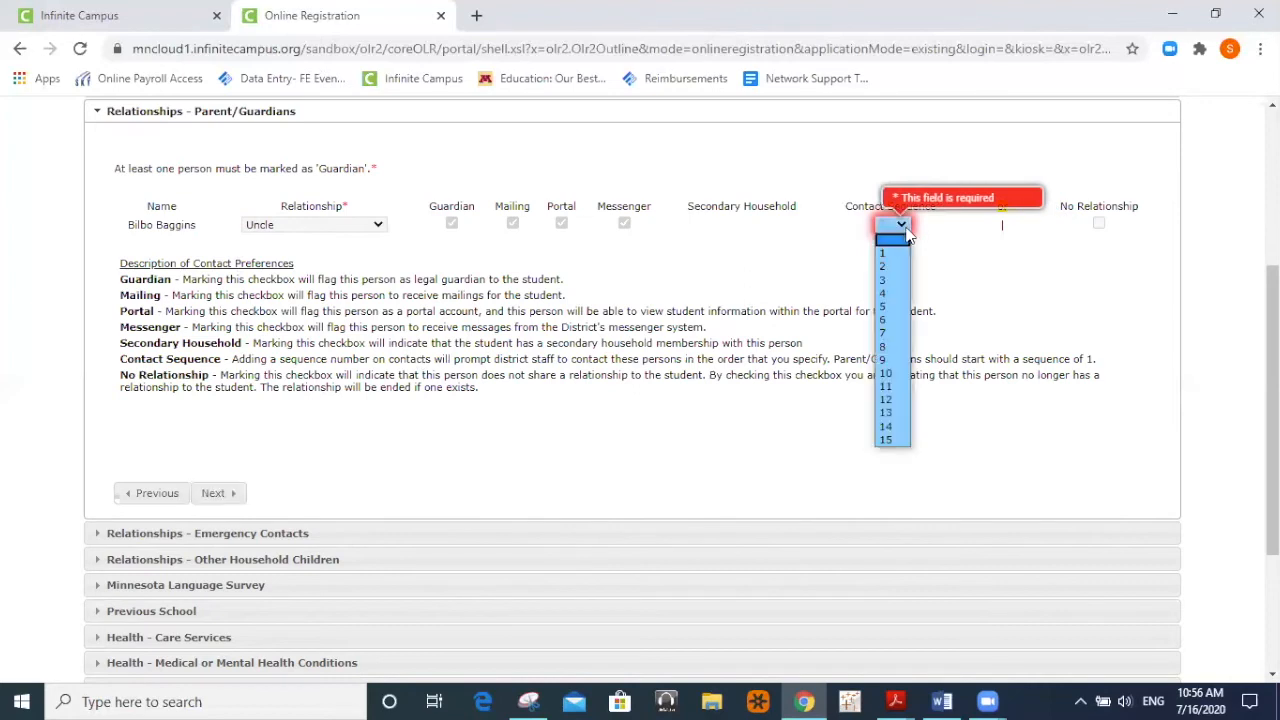
left_click(886, 253)
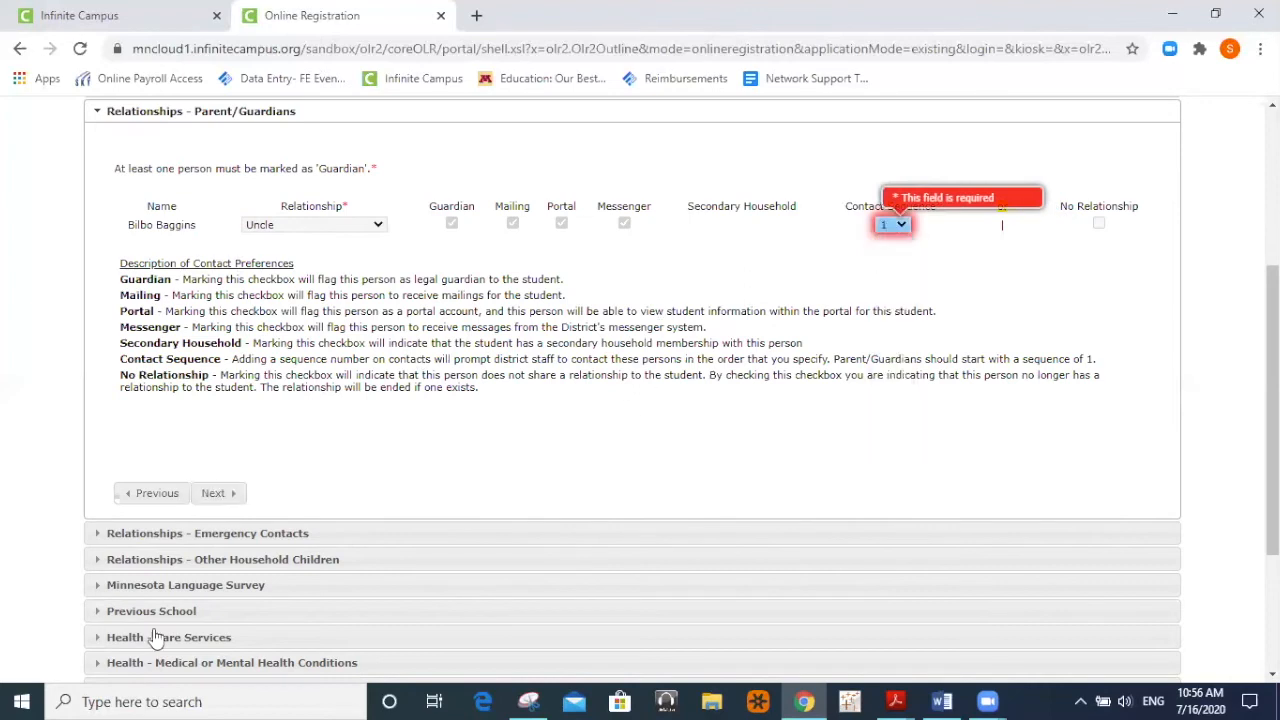
Set the emergency contact's relationship to Aunt with contact sequence 2, then continue.
left_click(216, 494)
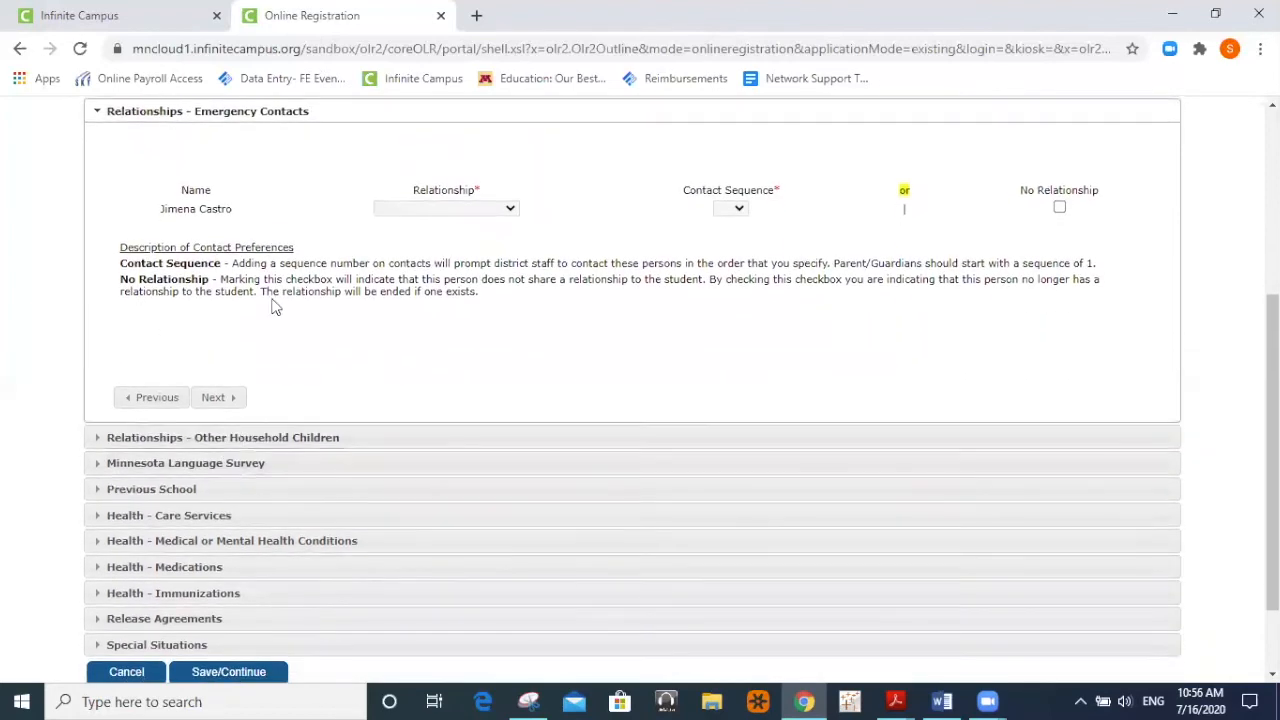
left_click(440, 208)
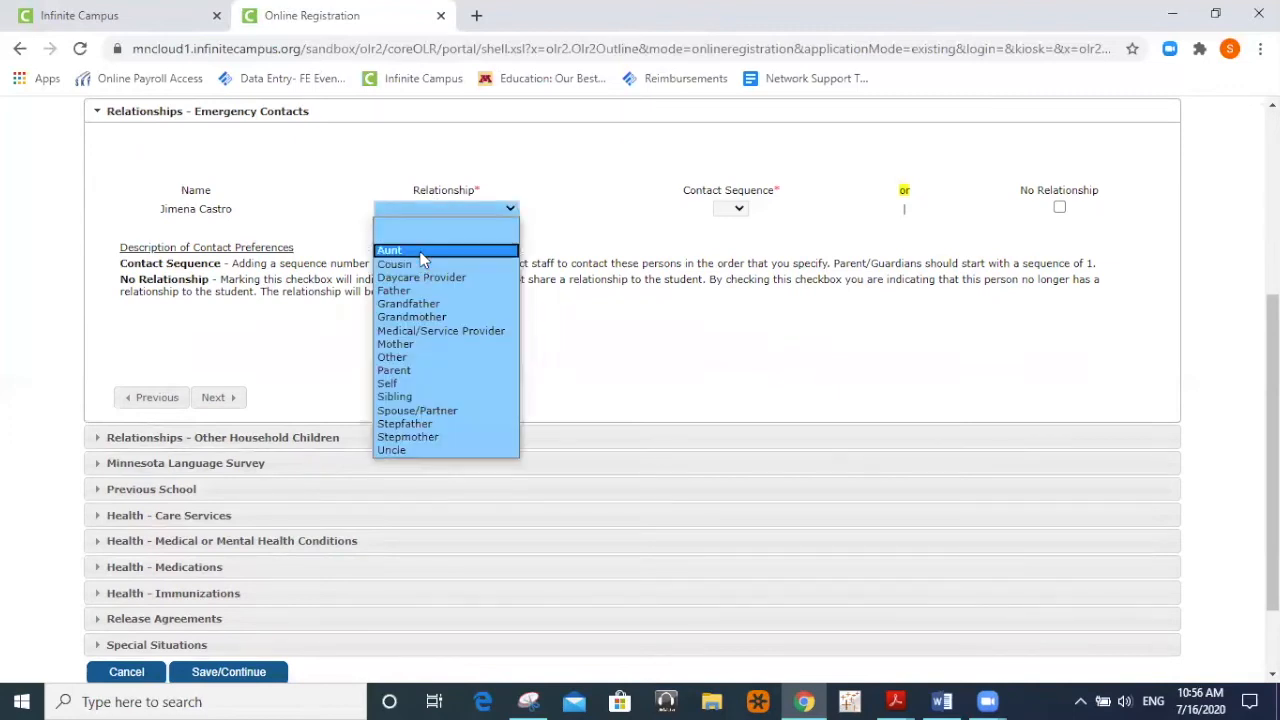
left_click(425, 251)
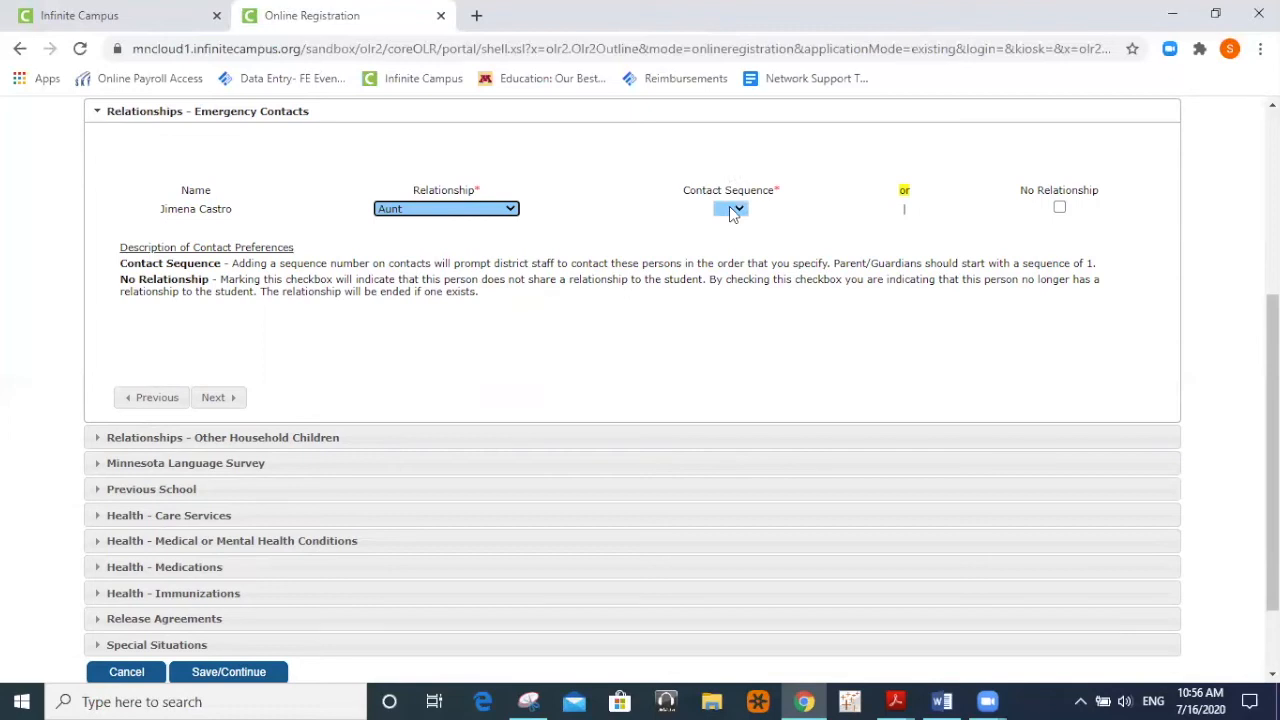
left_click(729, 209)
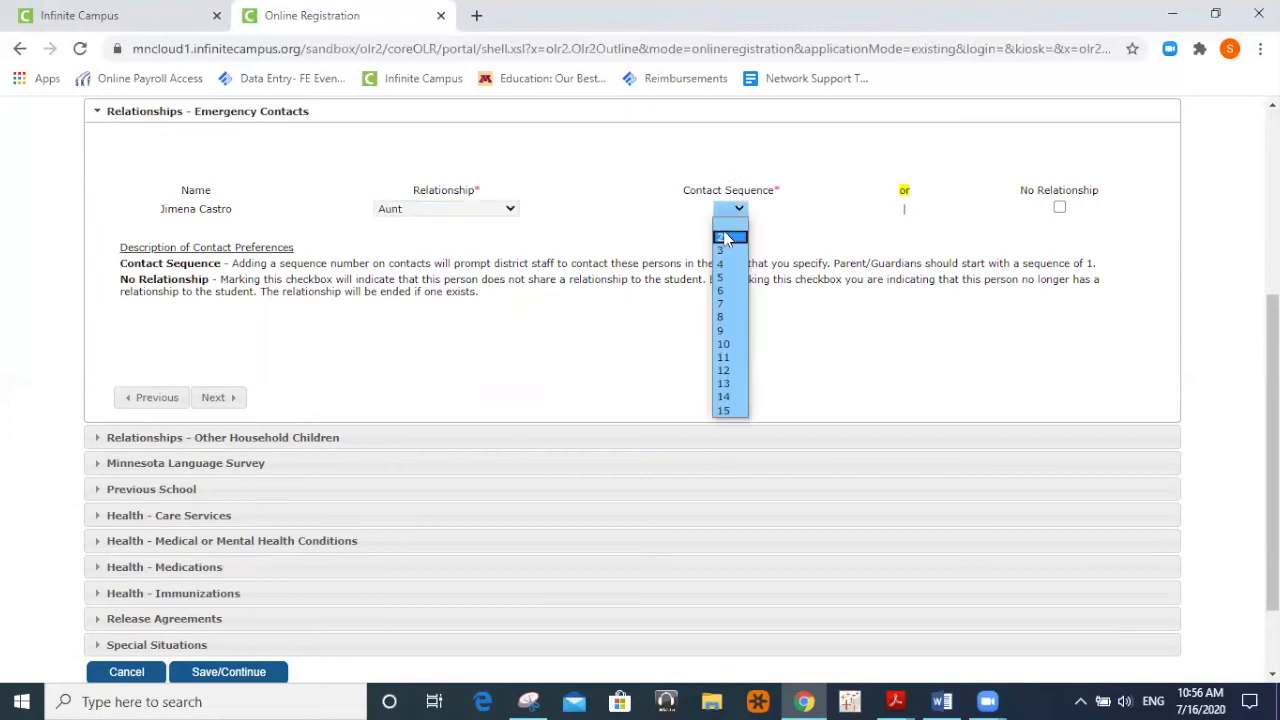
left_click(724, 237)
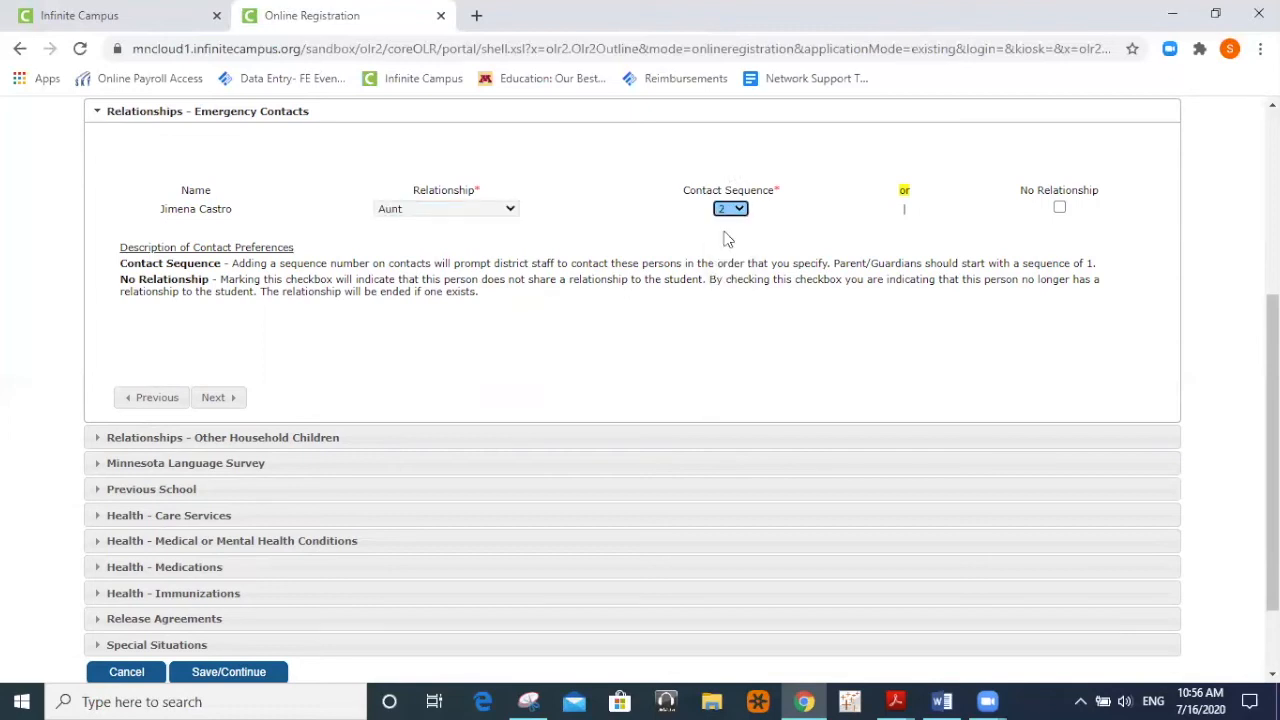
left_click(216, 398)
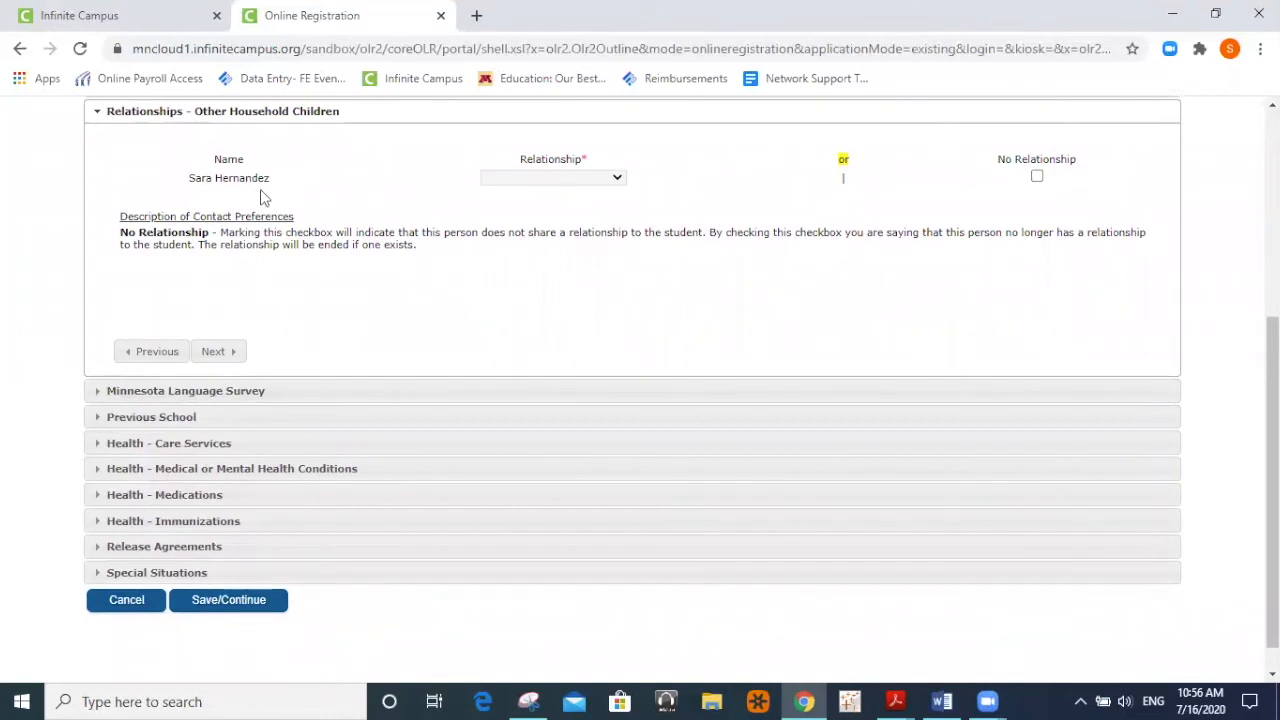
Set the other household child's relationship to Sibling and continue to the Minnesota Language Survey.
left_click(614, 180)
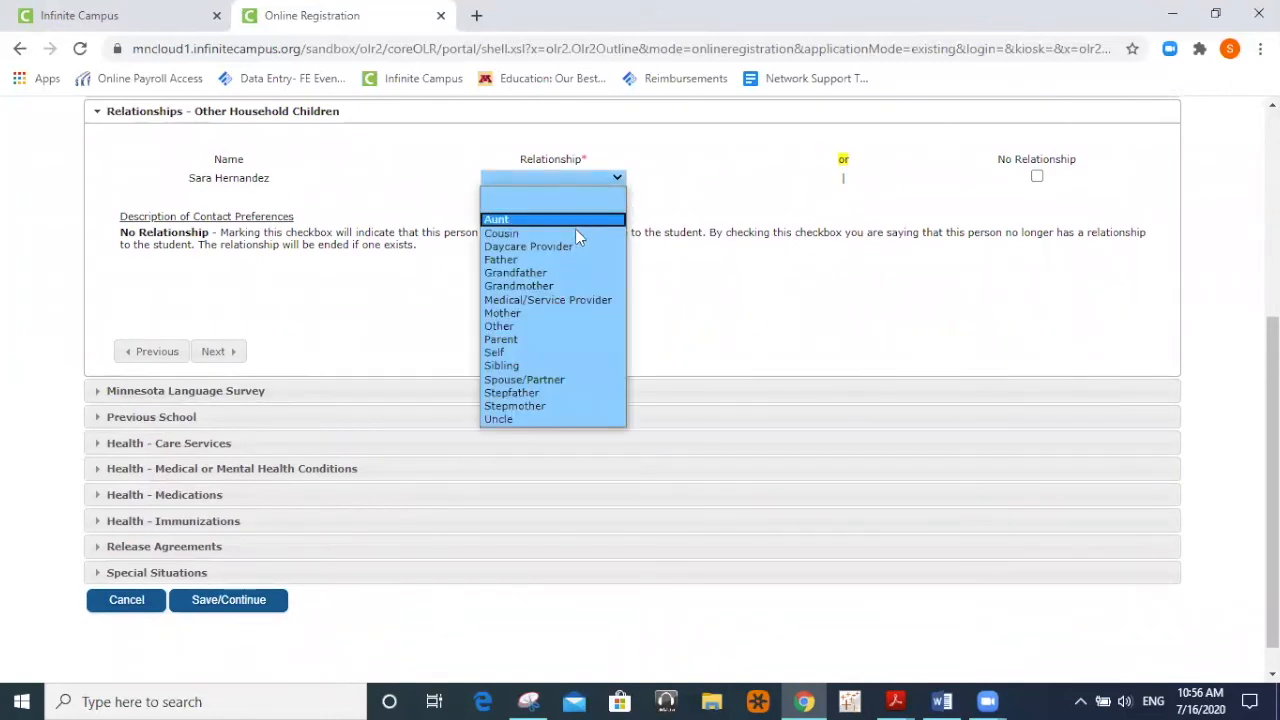
left_click(547, 364)
scroll(790, 361, "up", 1)
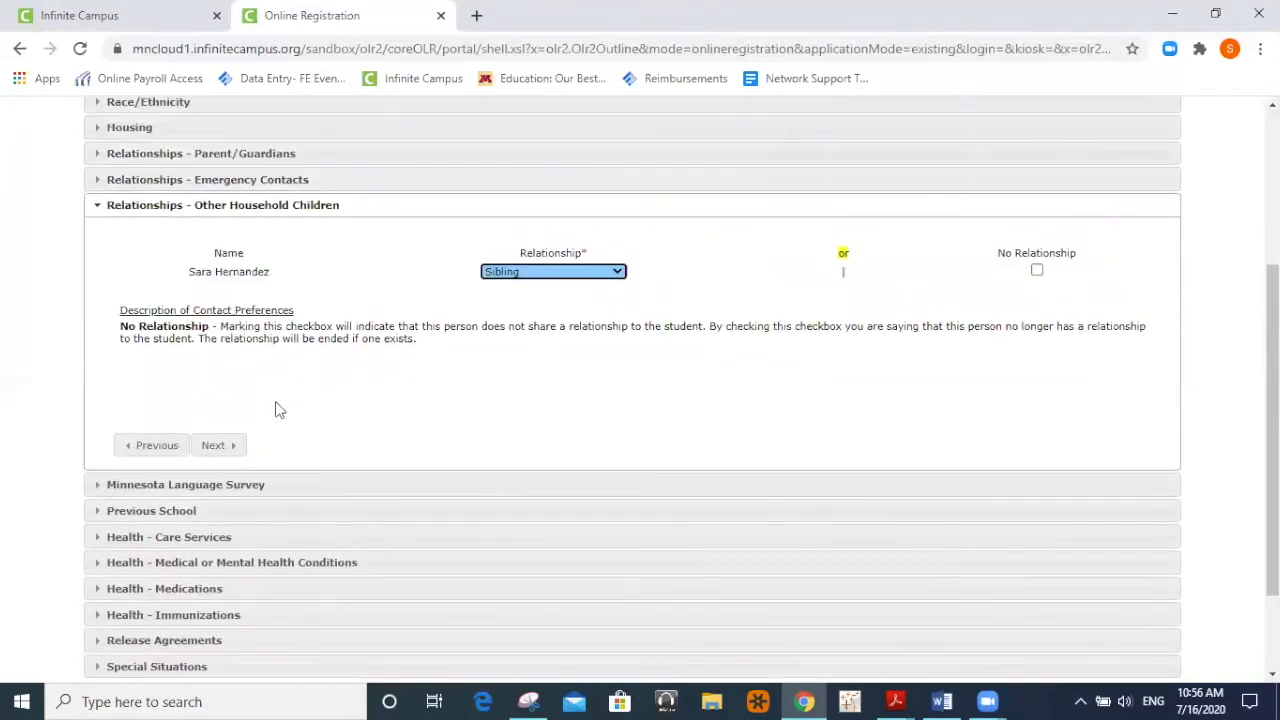
left_click(215, 447)
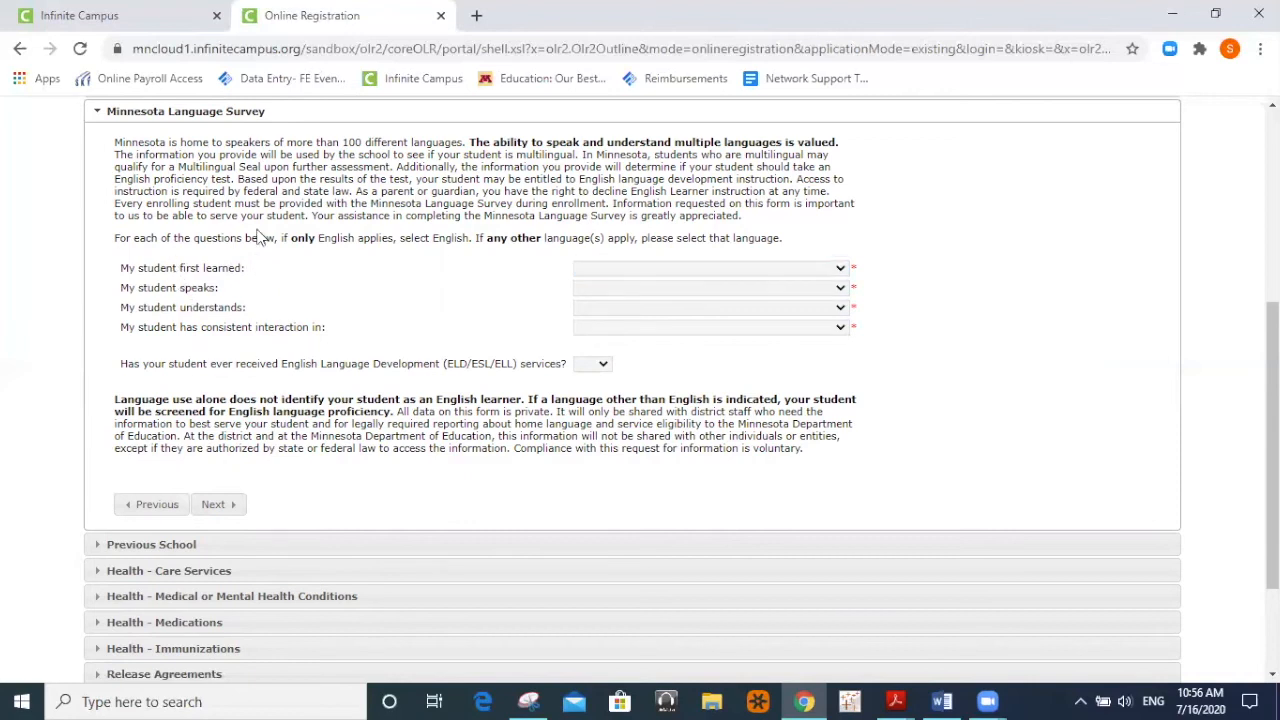
Review the language survey instructions and preview the speaks and understands language lists without choosing.
left_click_drag(284, 237, 461, 237)
left_click_drag(540, 238, 786, 245)
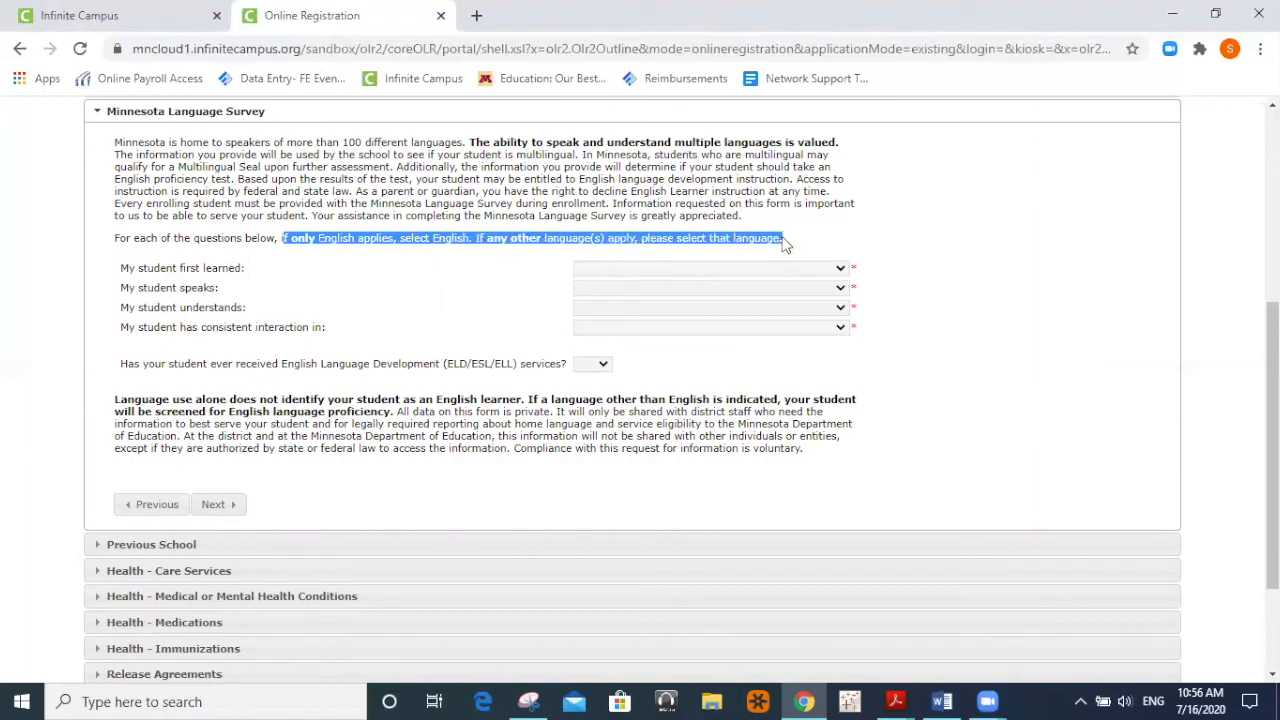
left_click(786, 245)
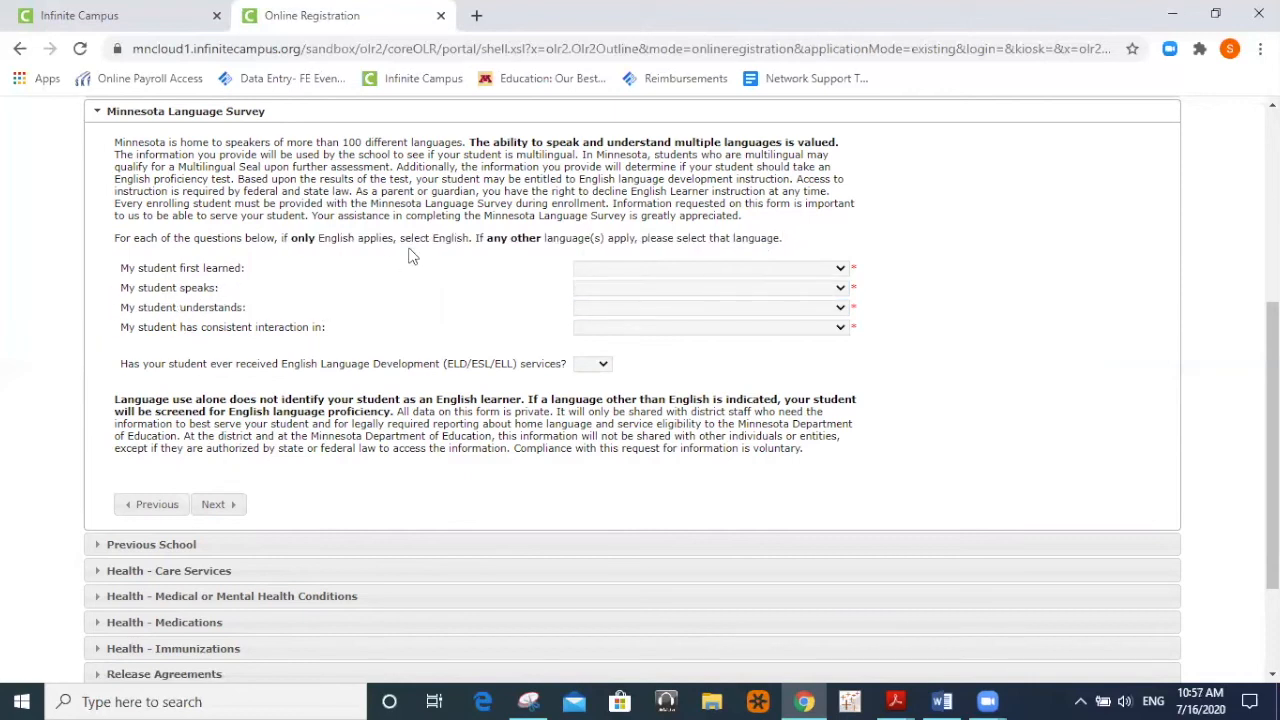
left_click(645, 288)
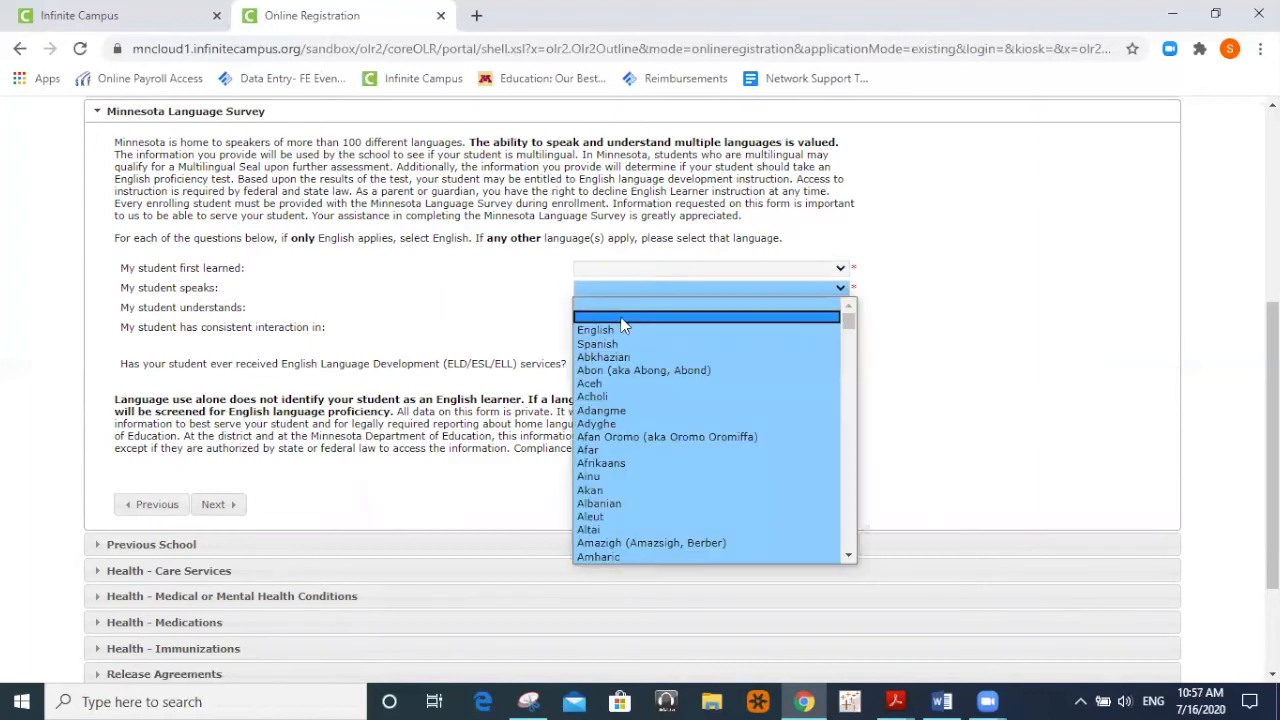
left_click(160, 328)
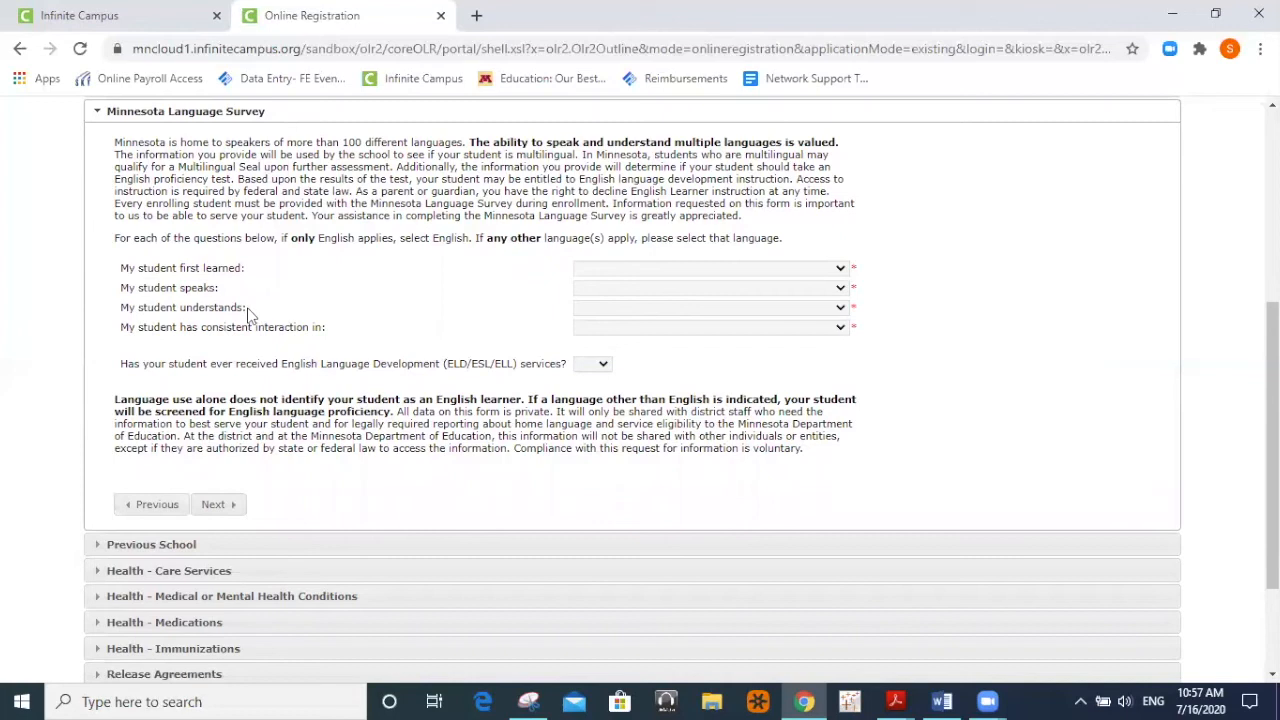
left_click(613, 308)
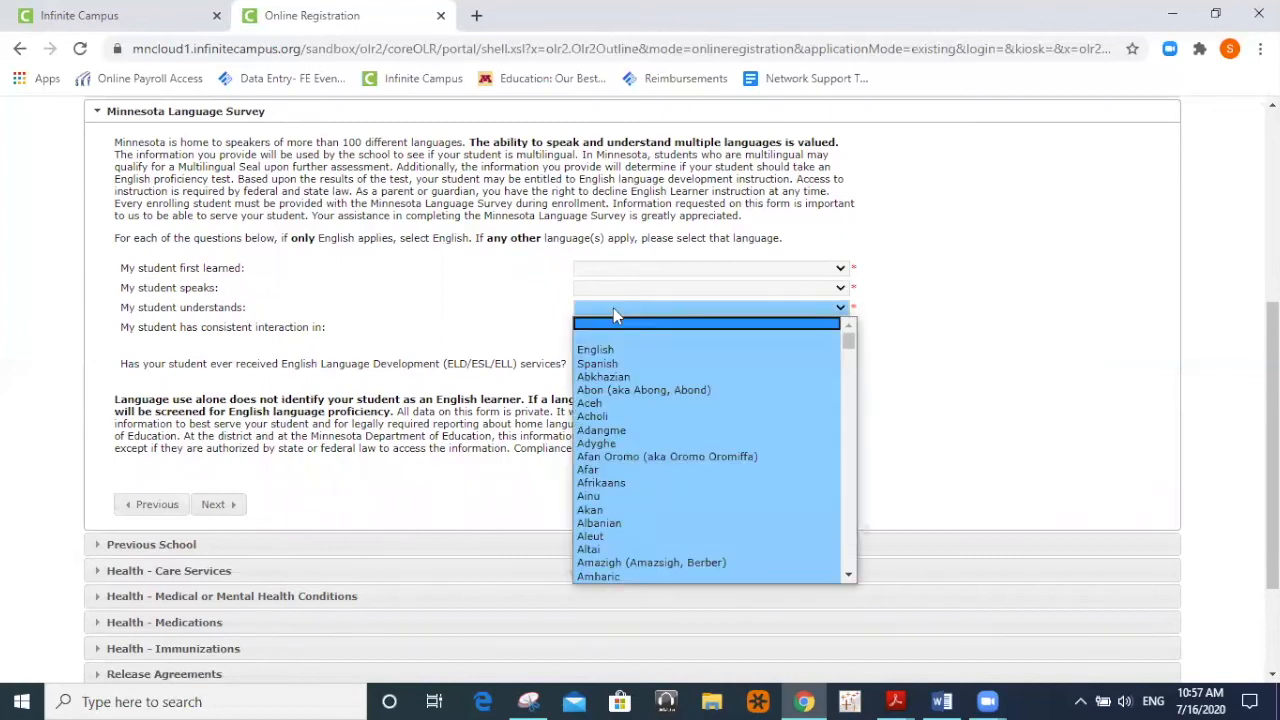
left_click(240, 275)
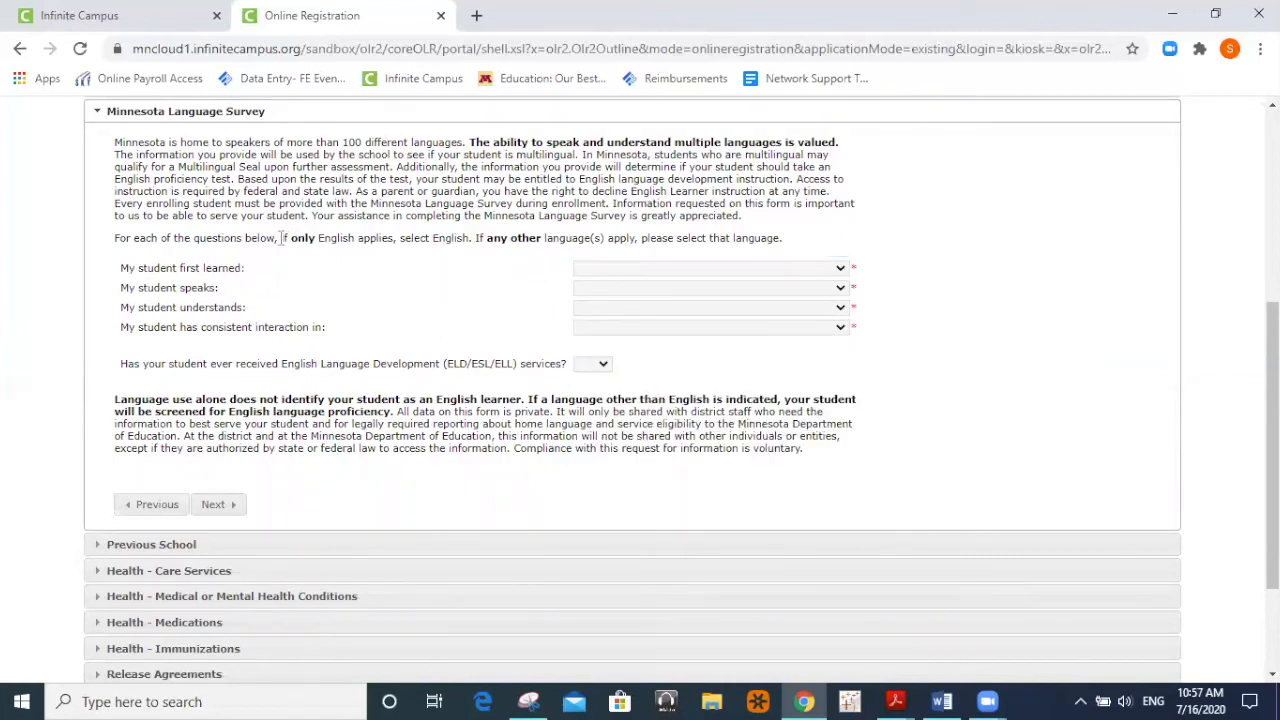
left_click_drag(280, 238, 474, 238)
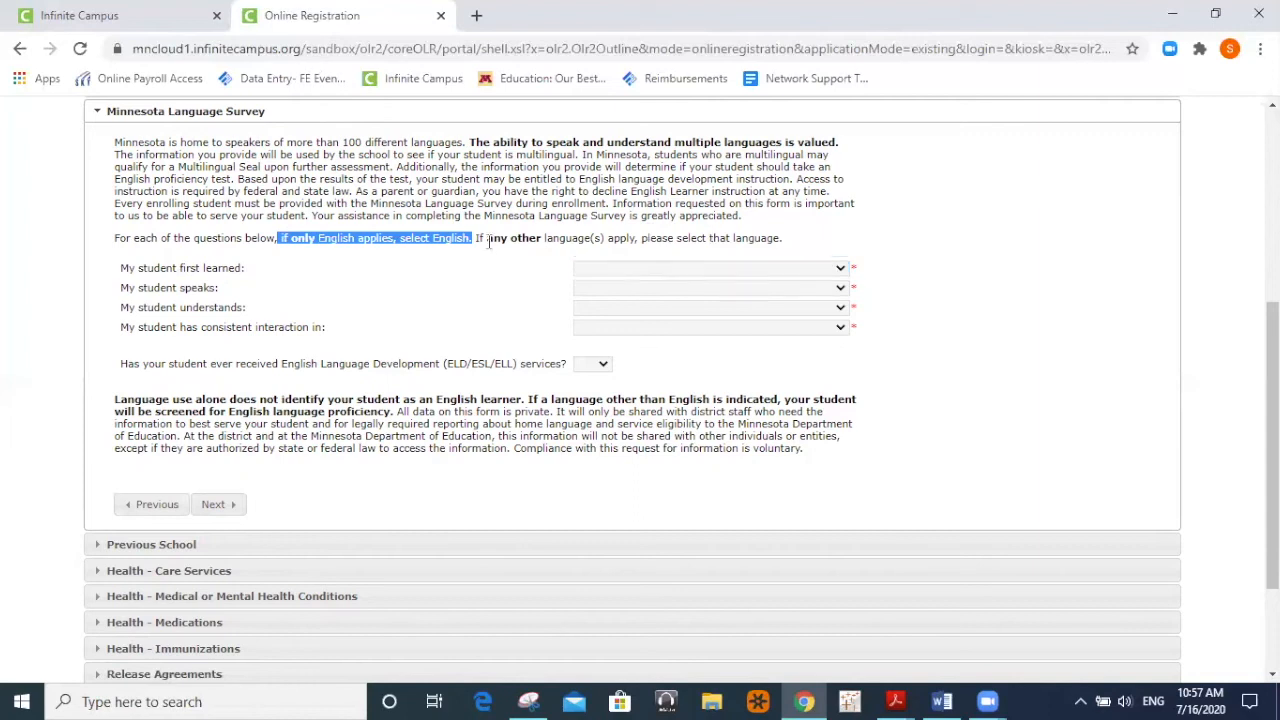
left_click_drag(487, 238, 790, 256)
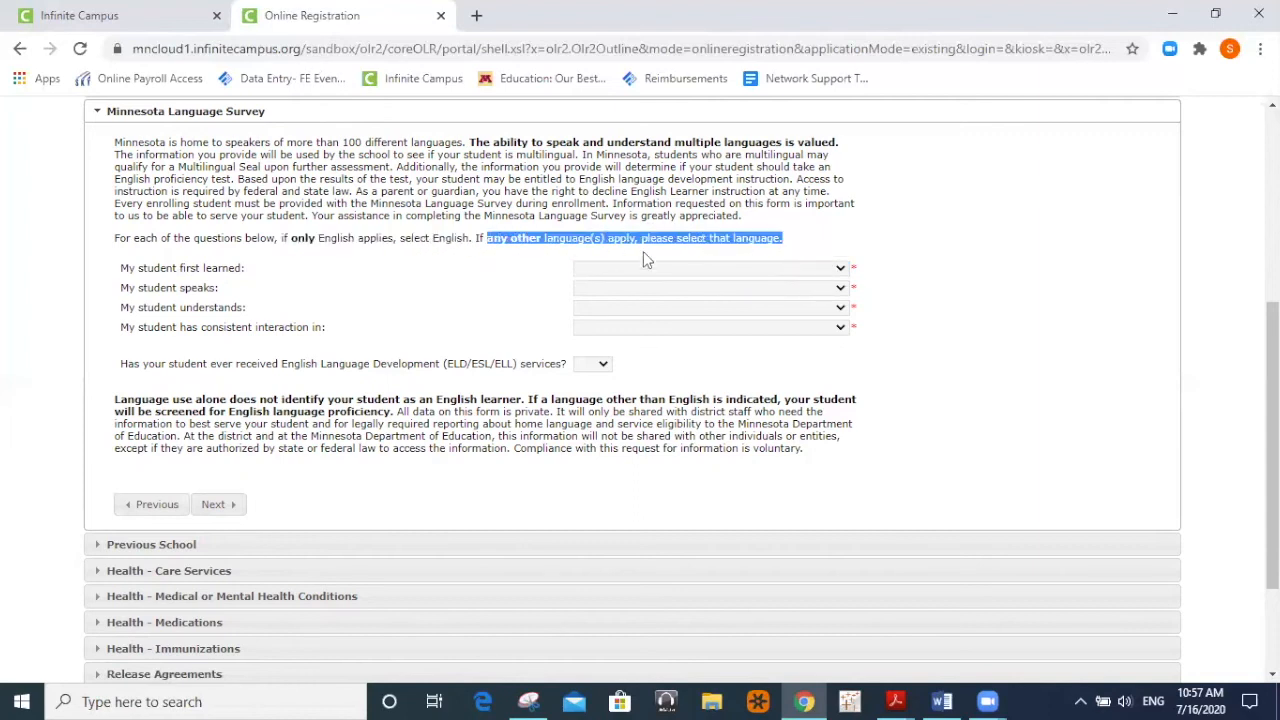
Choose Spanish for first-learned, spoken, understood and consistent-interaction languages.
left_click(822, 270)
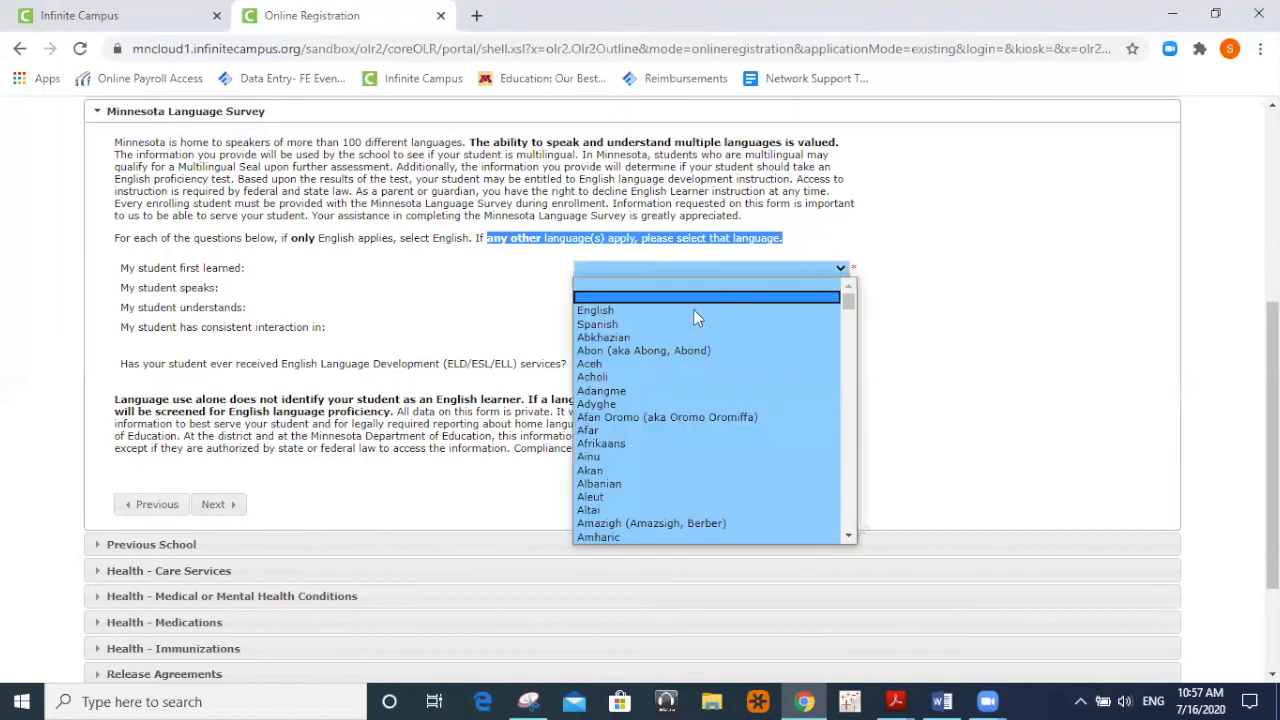
left_click(684, 323)
left_click(824, 293)
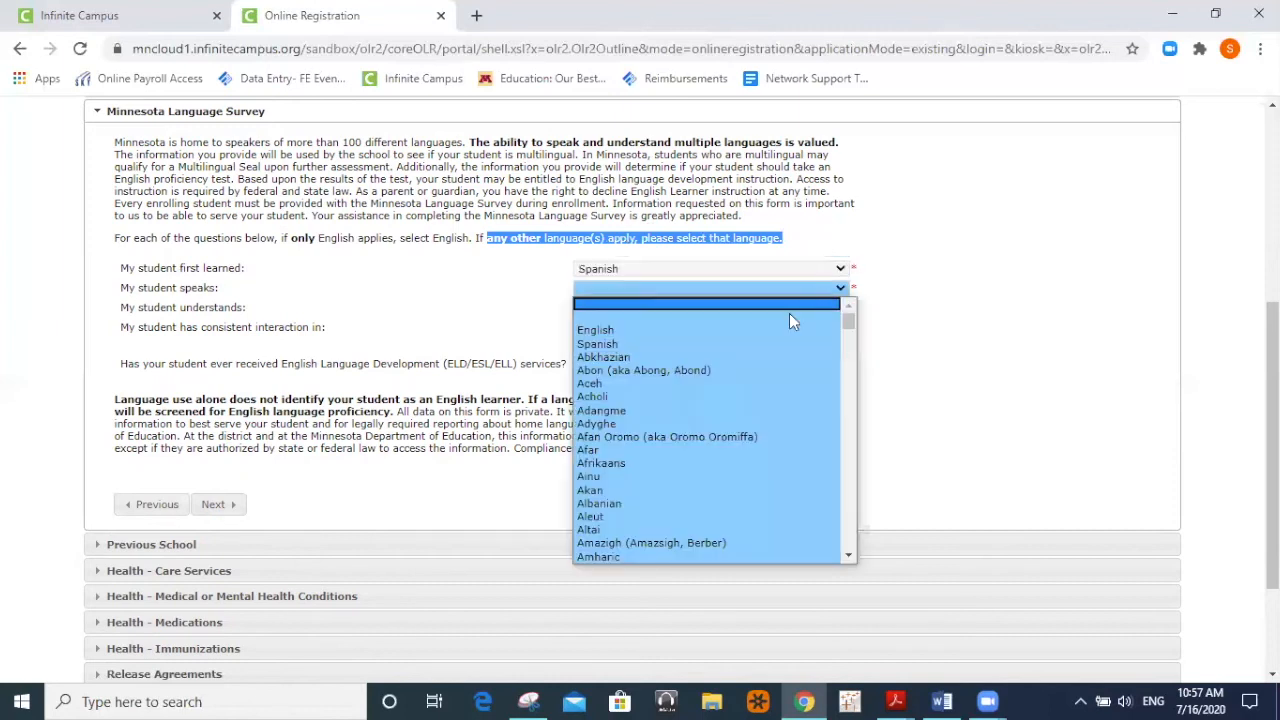
left_click(757, 345)
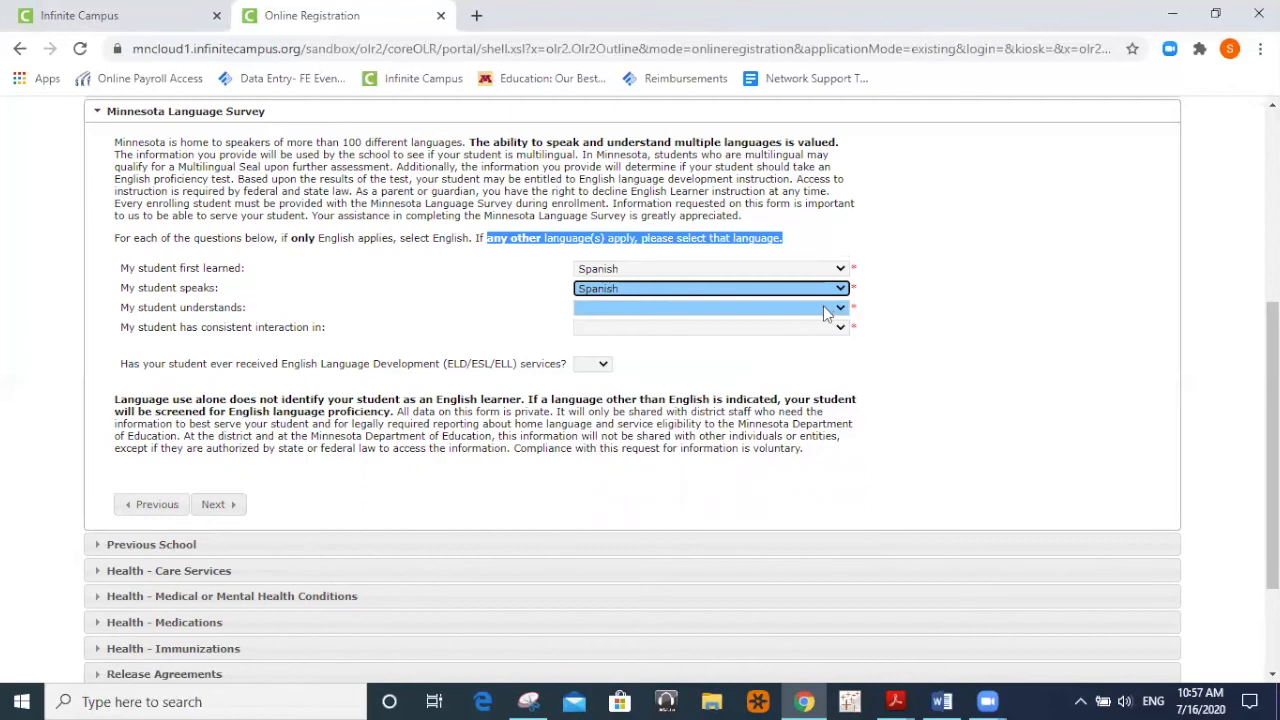
left_click(824, 310)
left_click(735, 362)
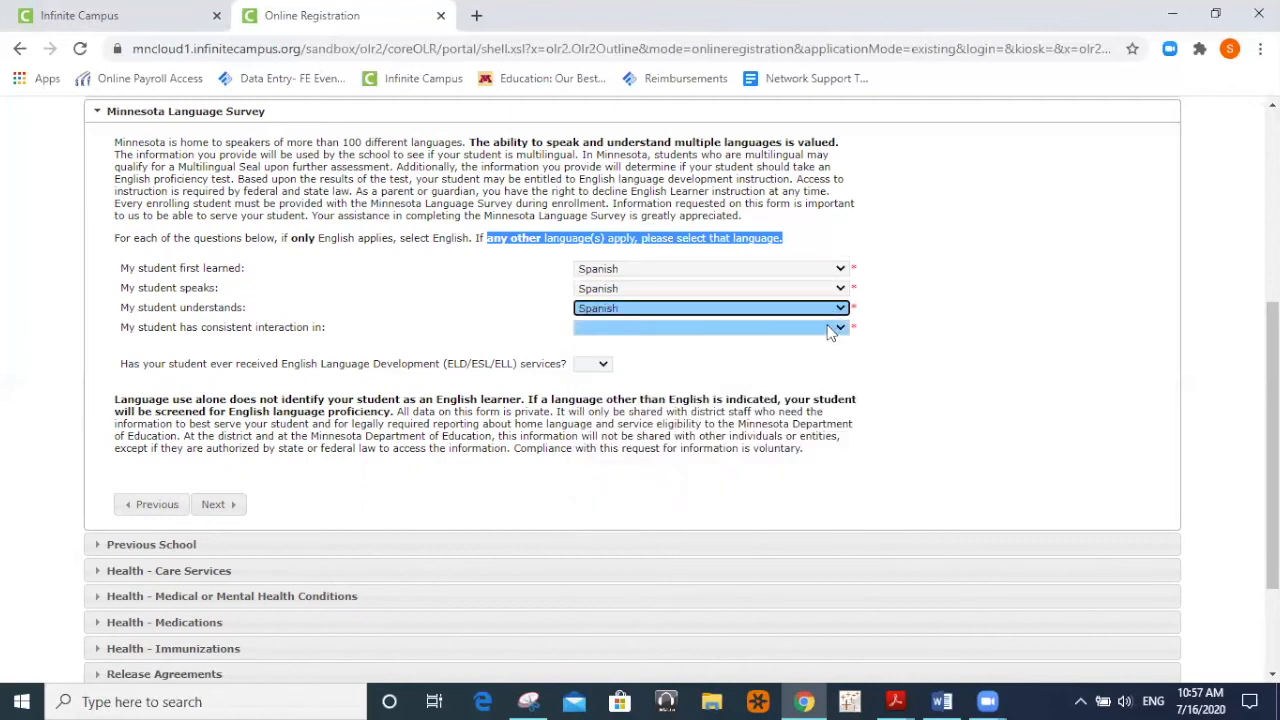
left_click(826, 330)
left_click(765, 389)
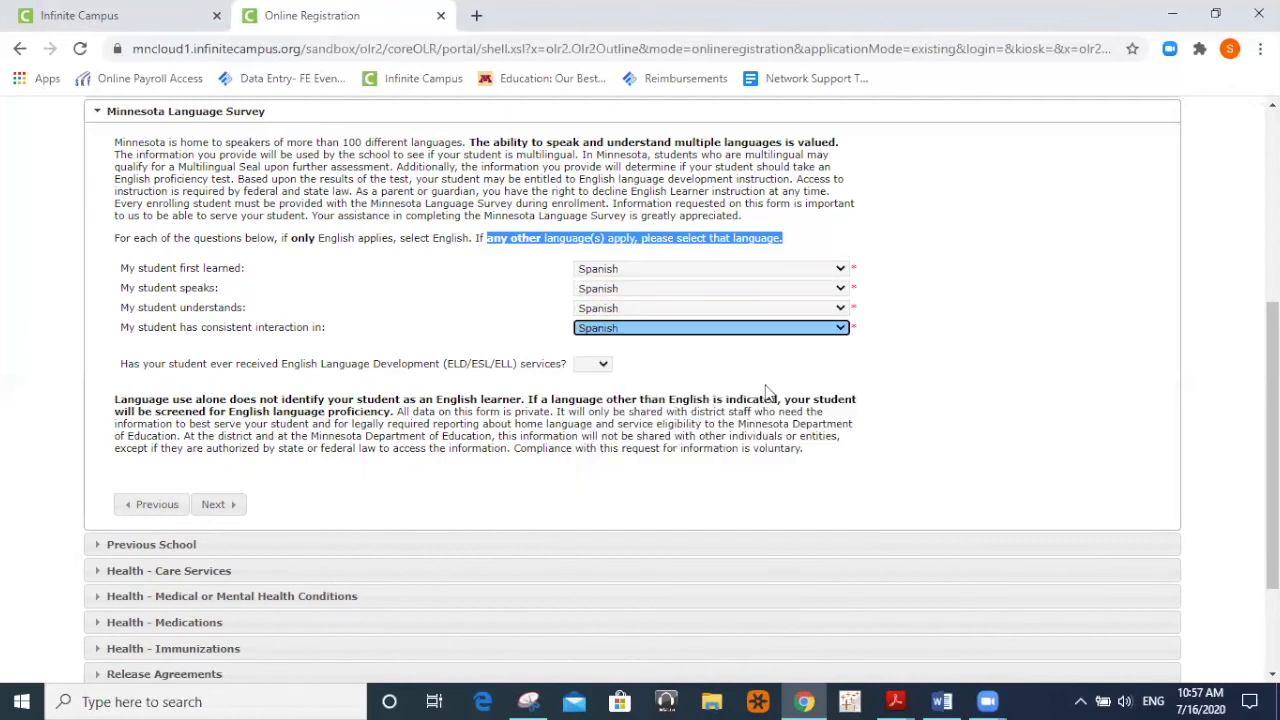
Answer No to prior ELD/ESL/ELL services and continue to Previous School.
left_click(508, 338)
key("Tab")
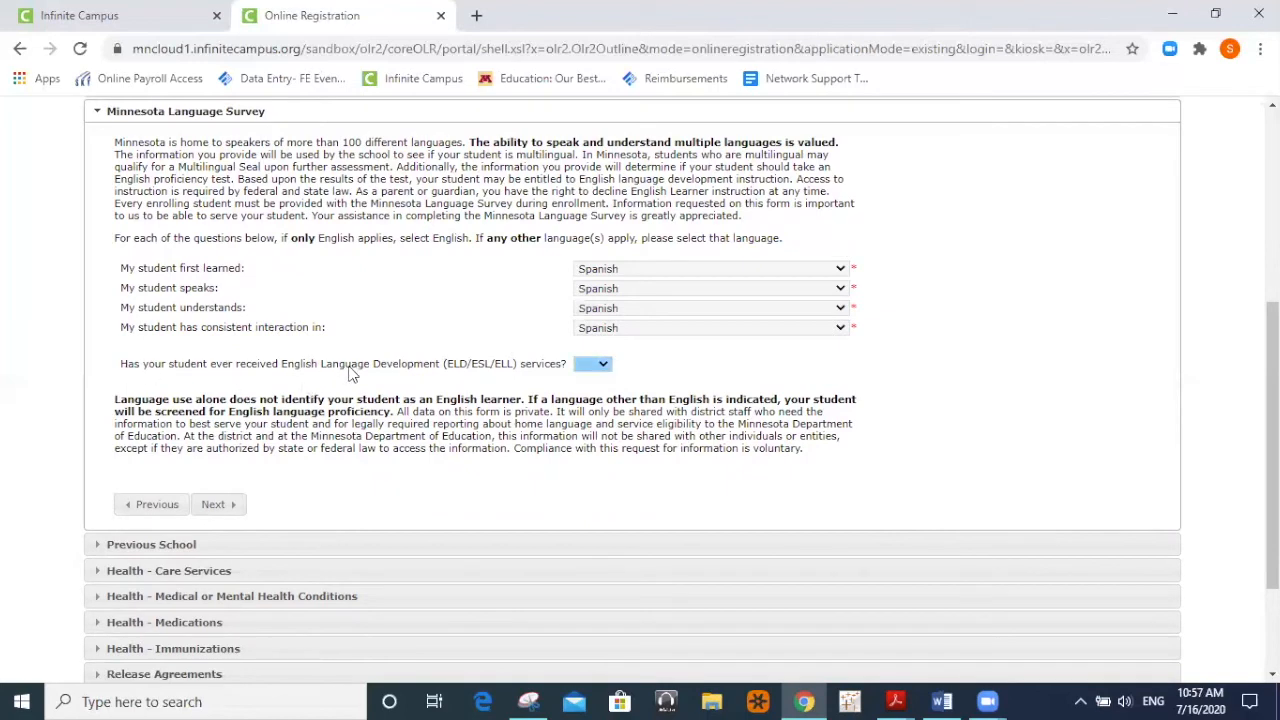
left_click(598, 368)
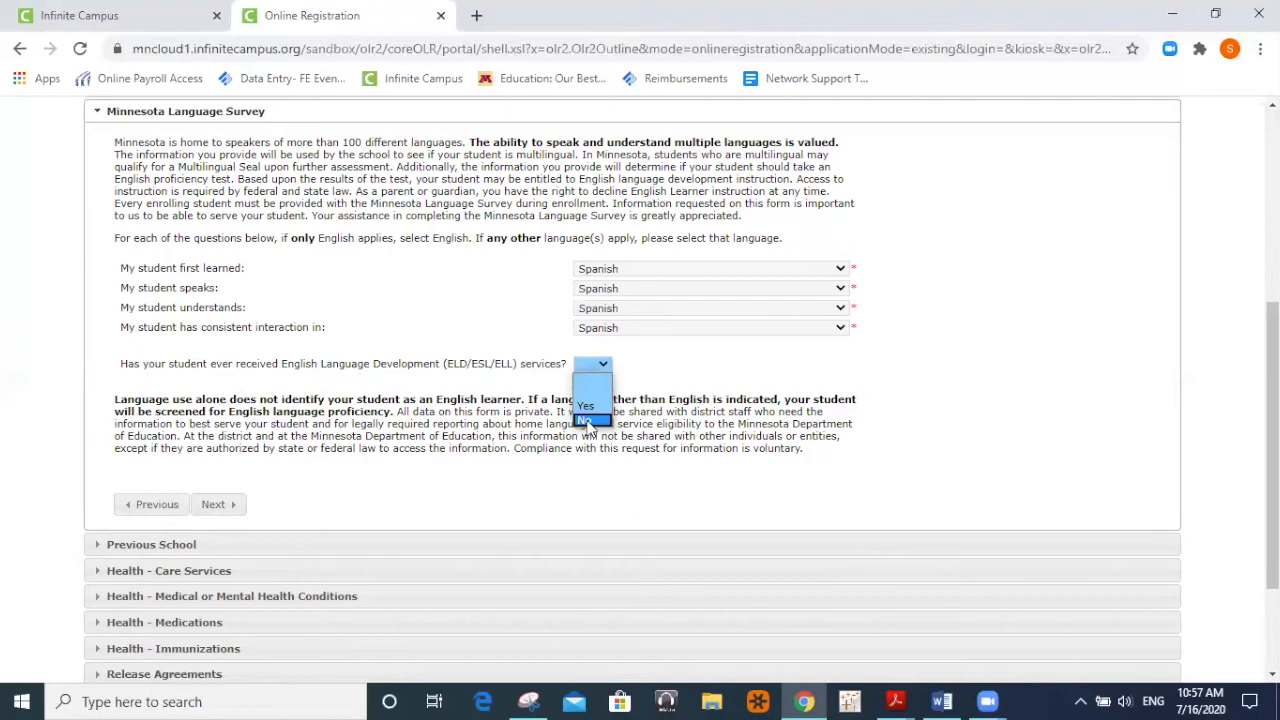
left_click(588, 421)
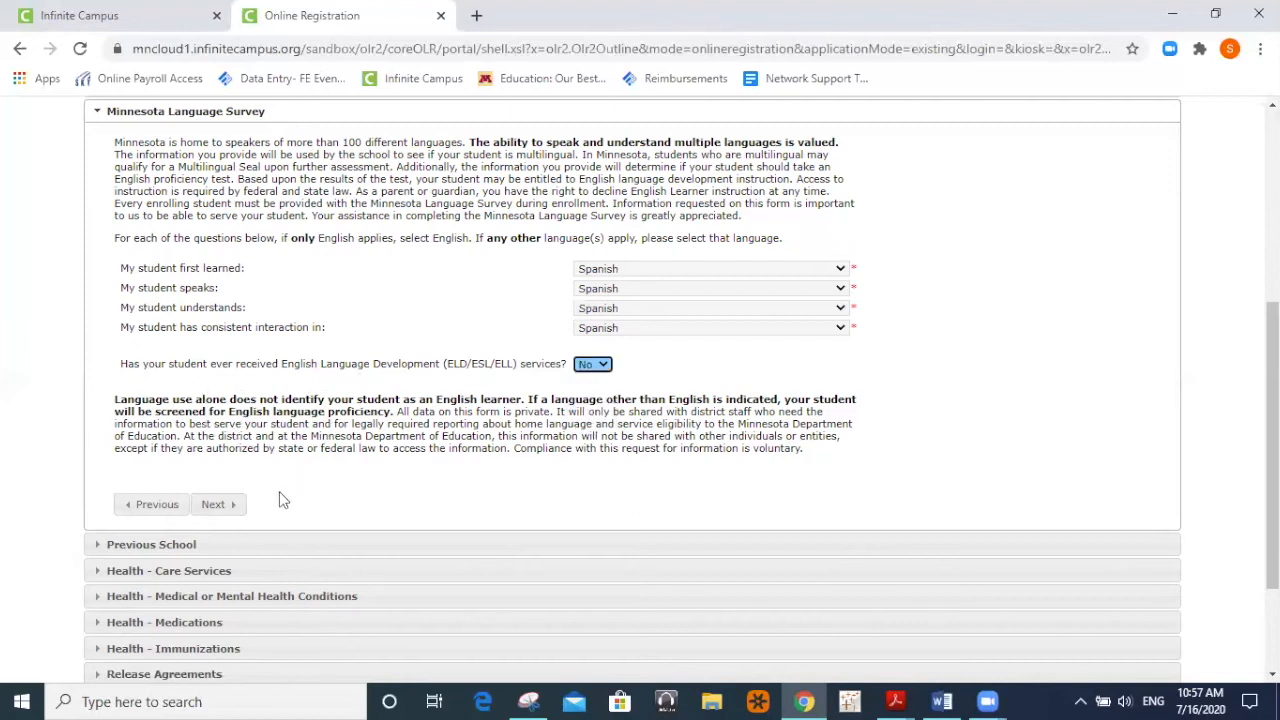
left_click(213, 505)
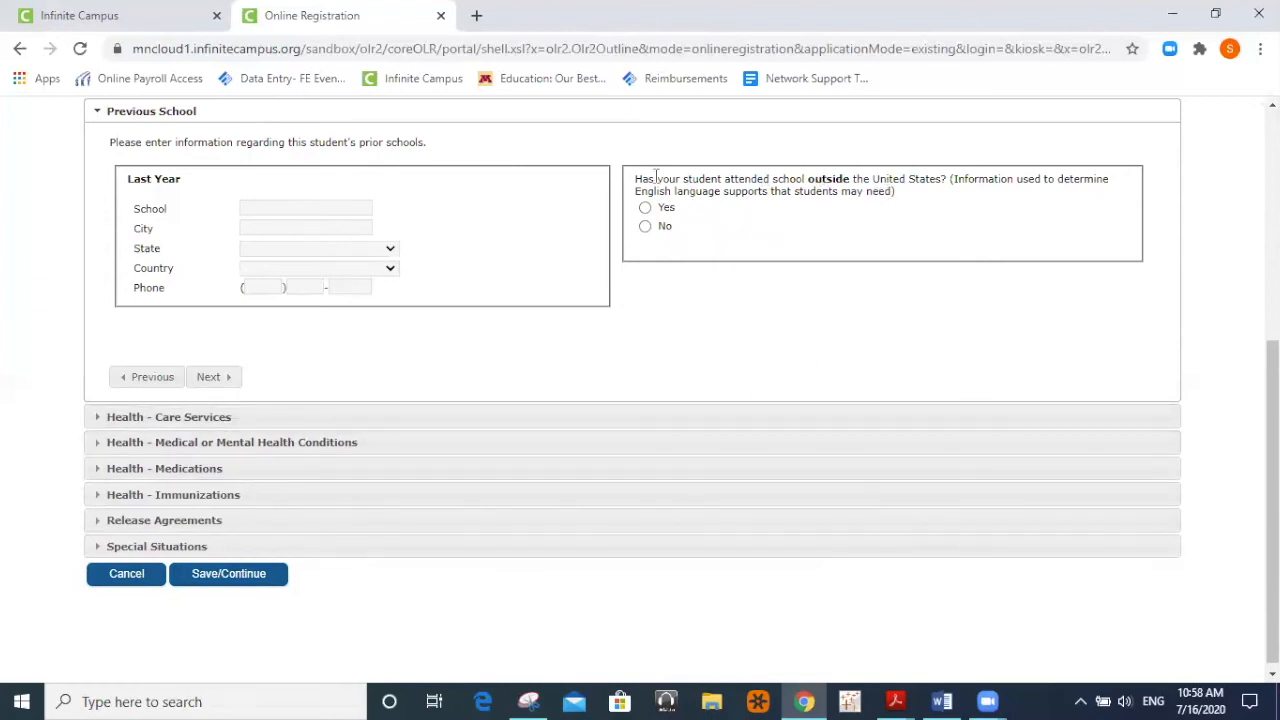
Answer No to attending school outside the United States and continue to Health - Care Services.
left_click_drag(655, 178, 740, 191)
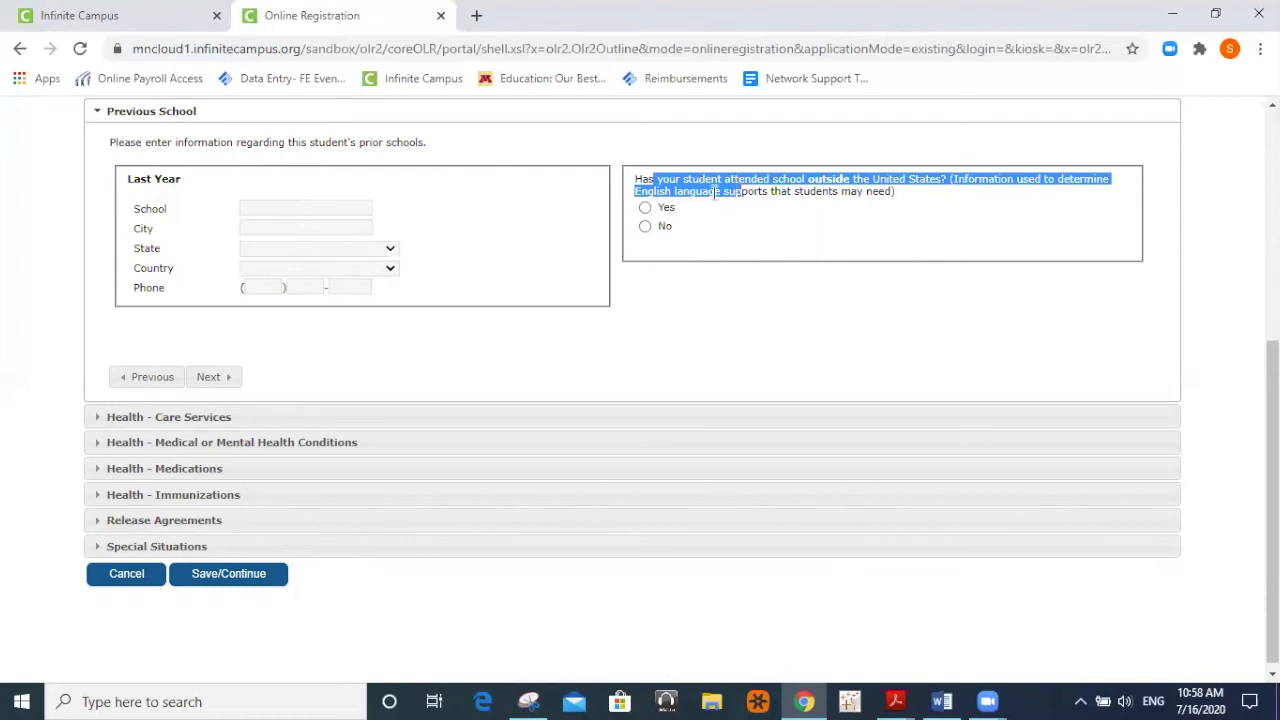
left_click(646, 228)
left_click(220, 378)
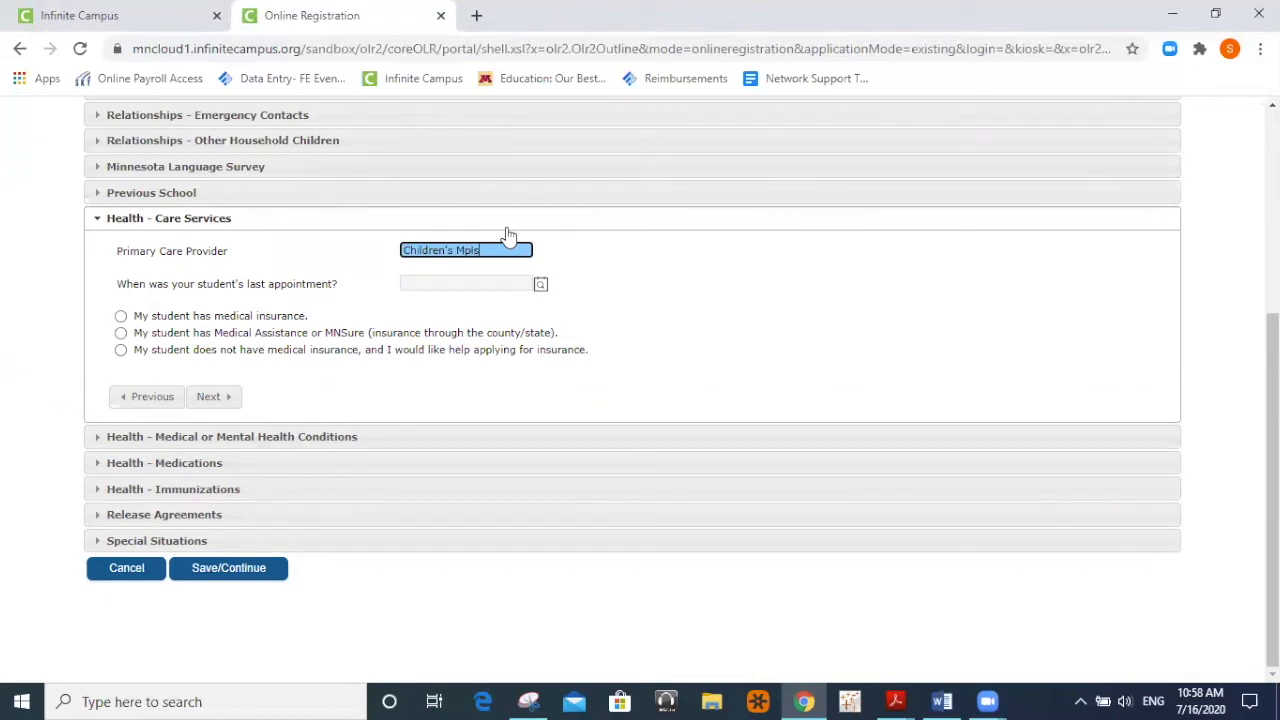
Set the last appointment to 01/14/2020 and insurance to Medical Assistance or MNSure, then continue.
key("Tab")
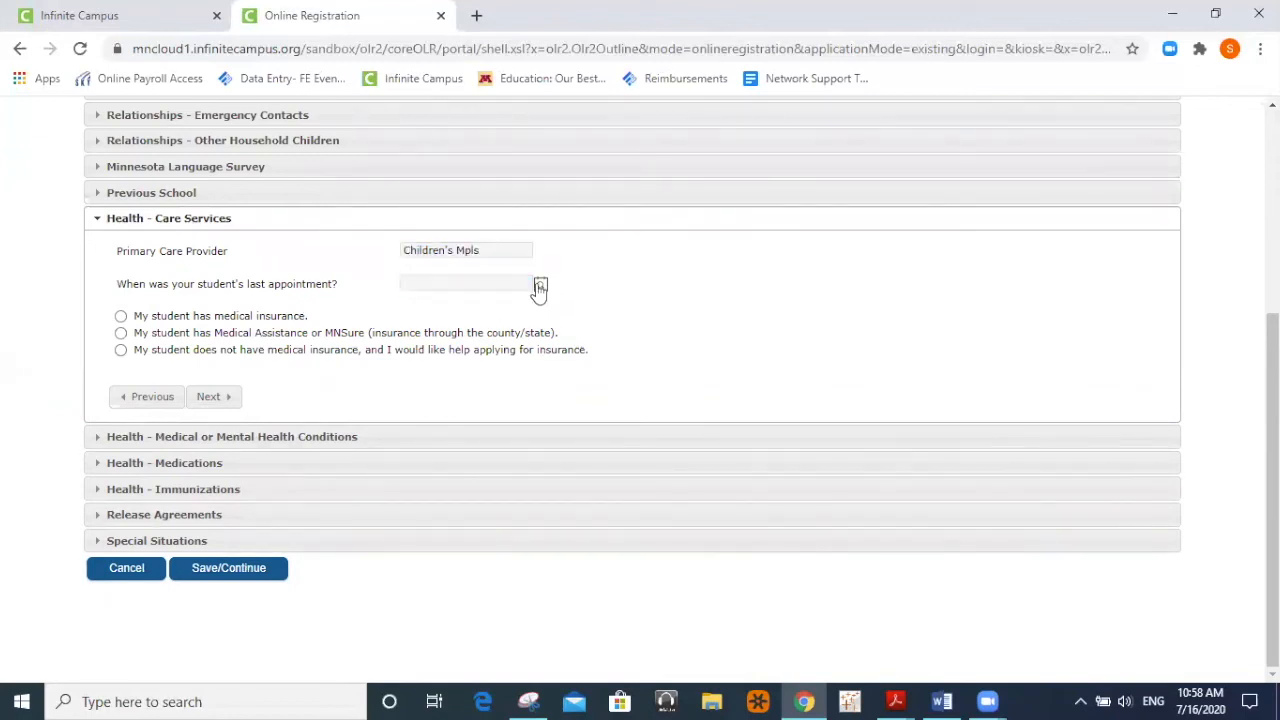
left_click(540, 285)
left_click(463, 307)
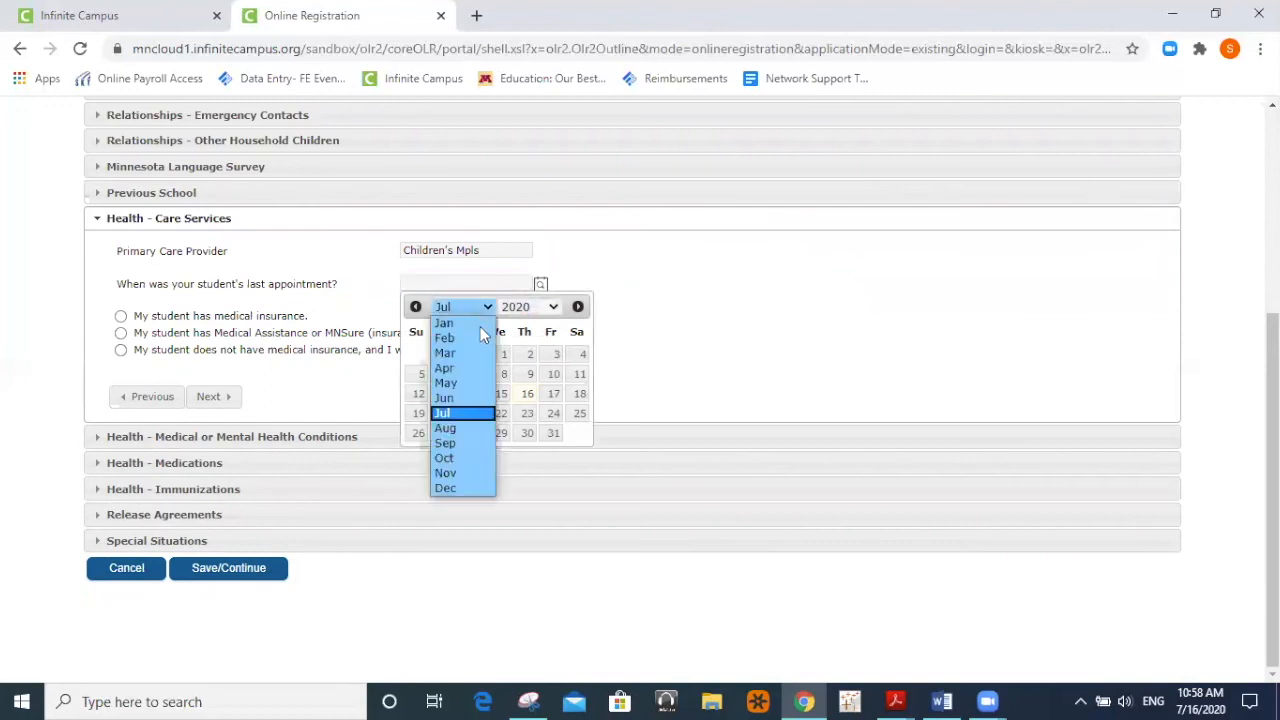
left_click(478, 325)
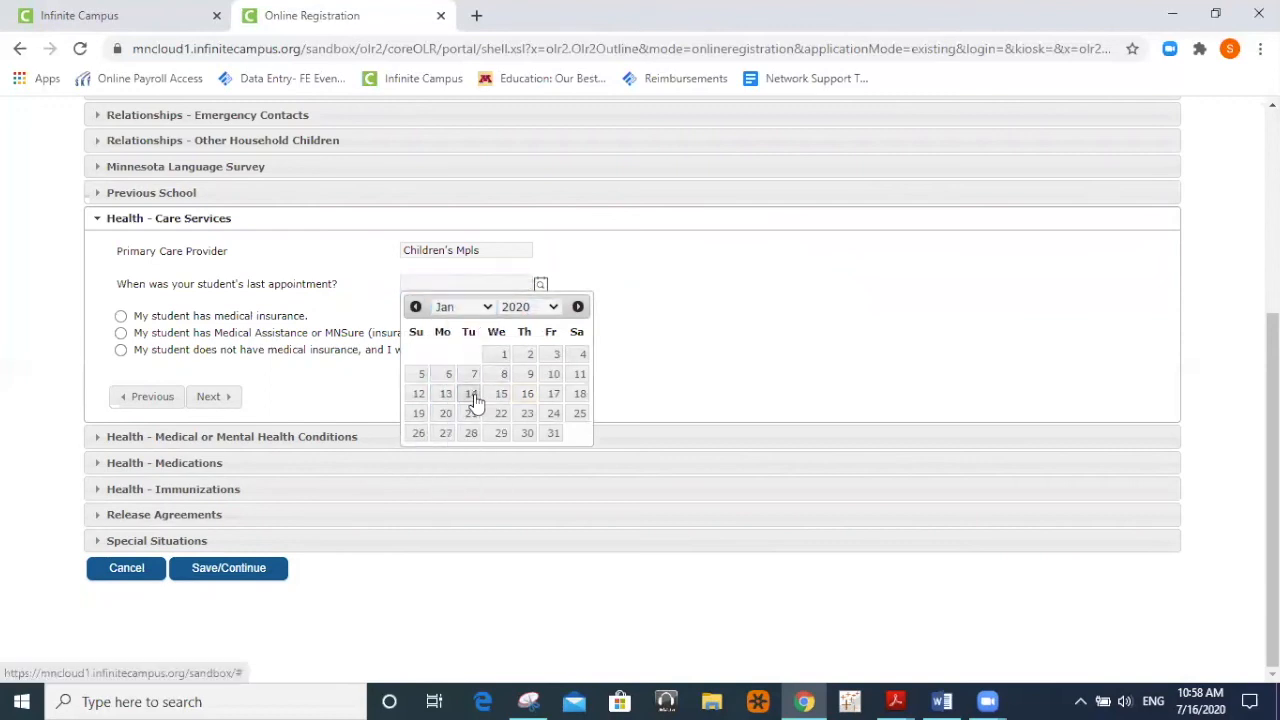
left_click(475, 394)
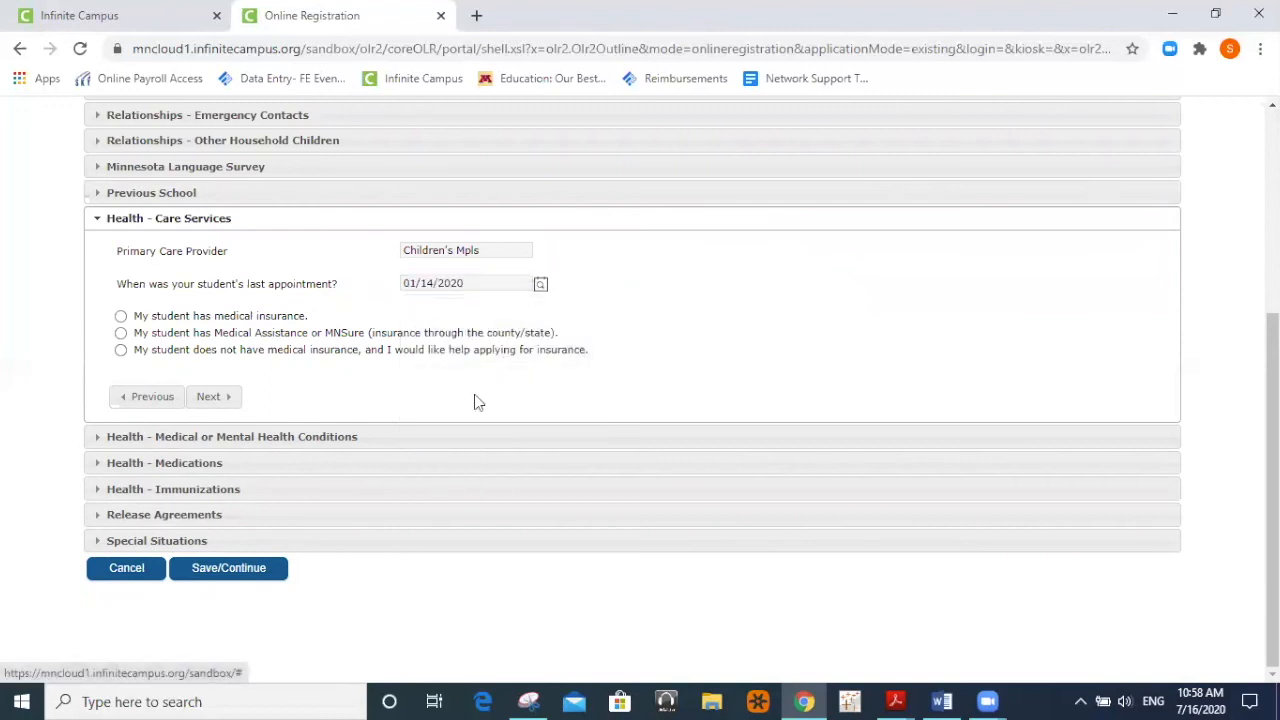
left_click(120, 334)
left_click(213, 397)
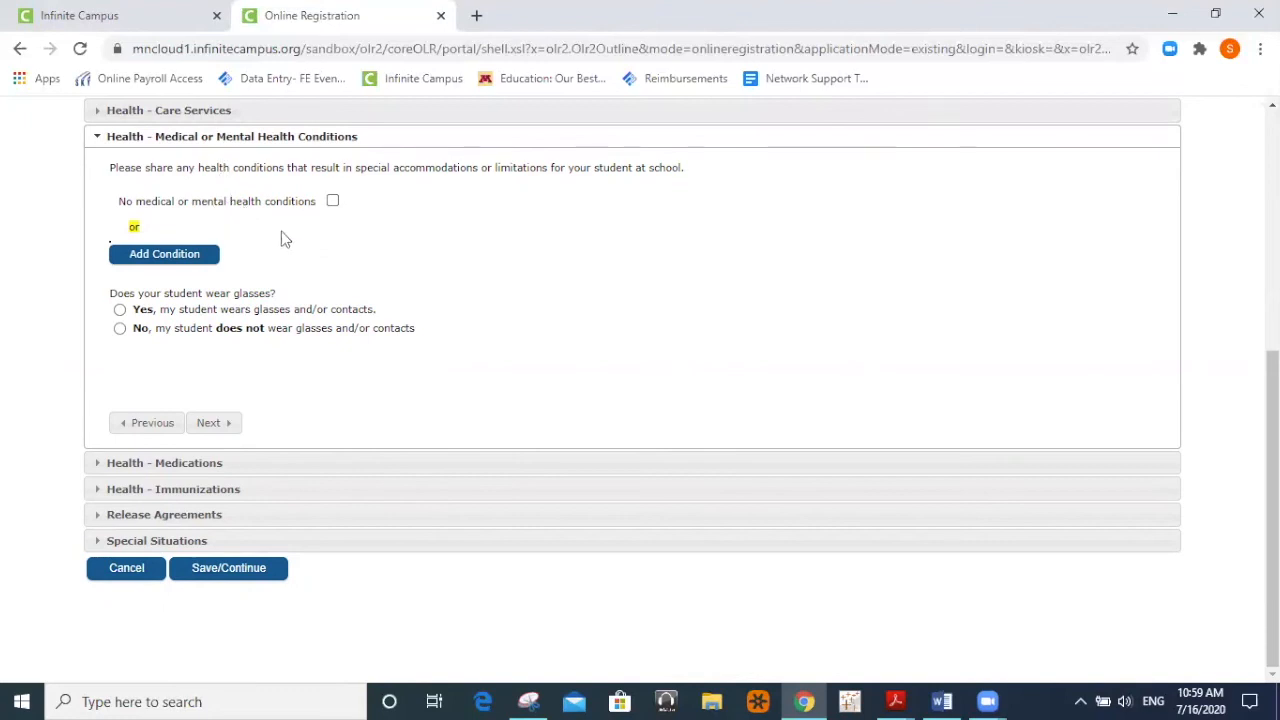
Add an Asthma condition commented 'Uses an inhaler', answer Yes to glasses, and continue.
left_click(168, 258)
left_click(197, 271)
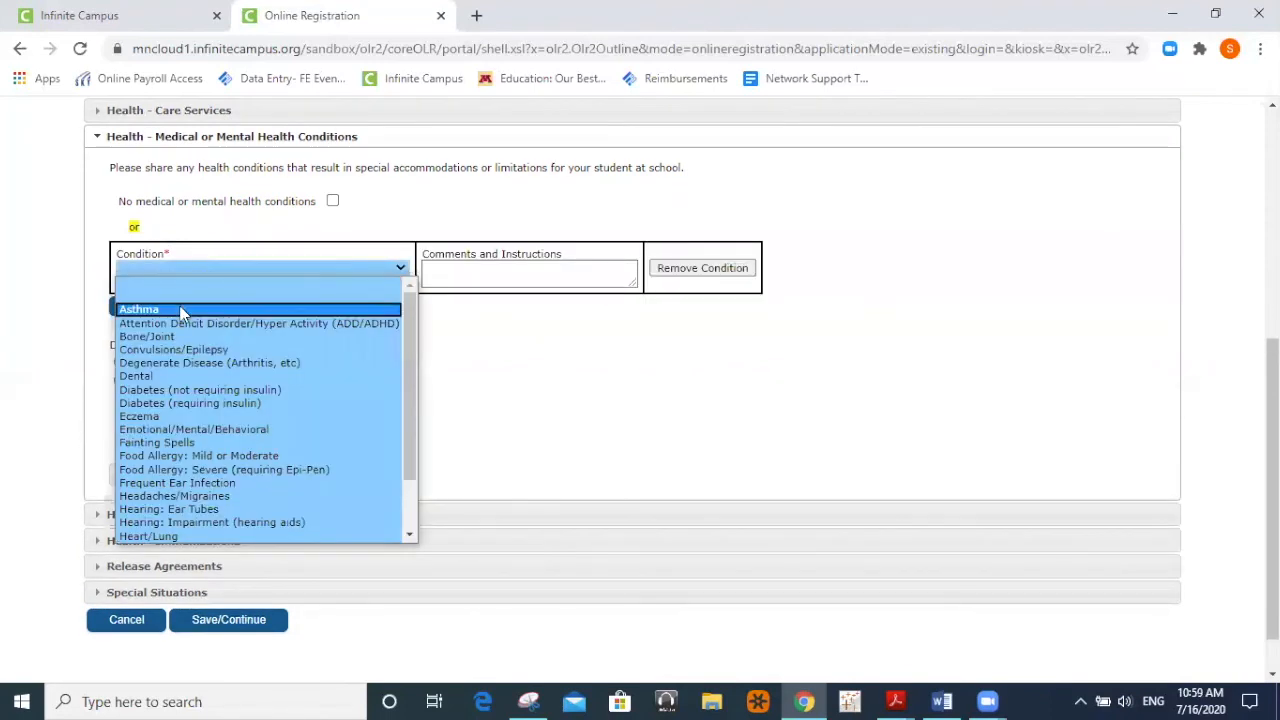
left_click(181, 313)
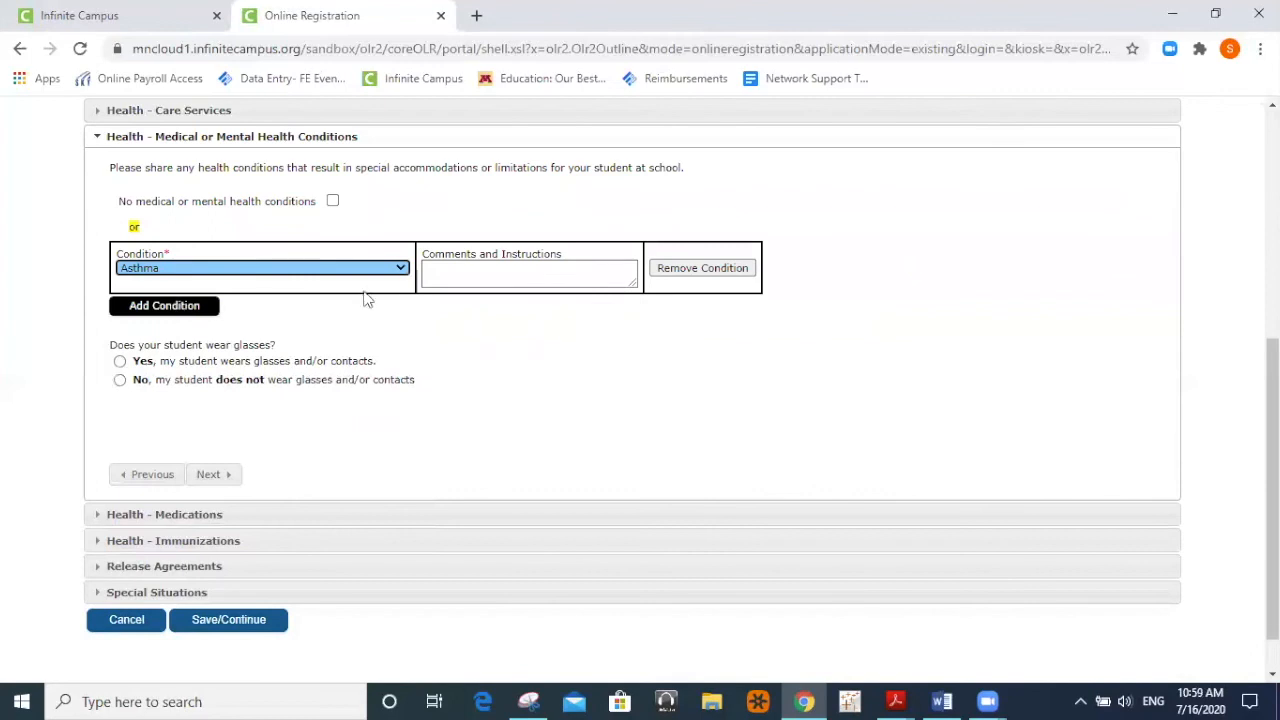
left_click(442, 271)
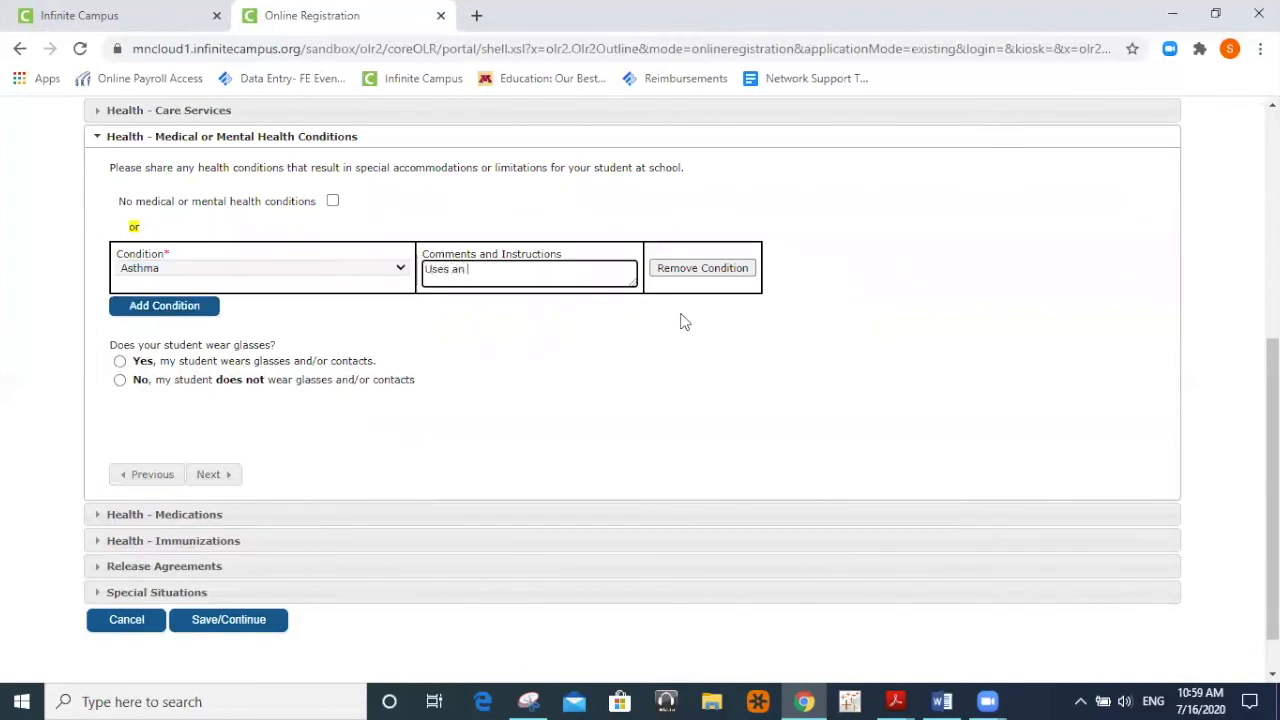
type("Uses an inhaler")
left_click(547, 326)
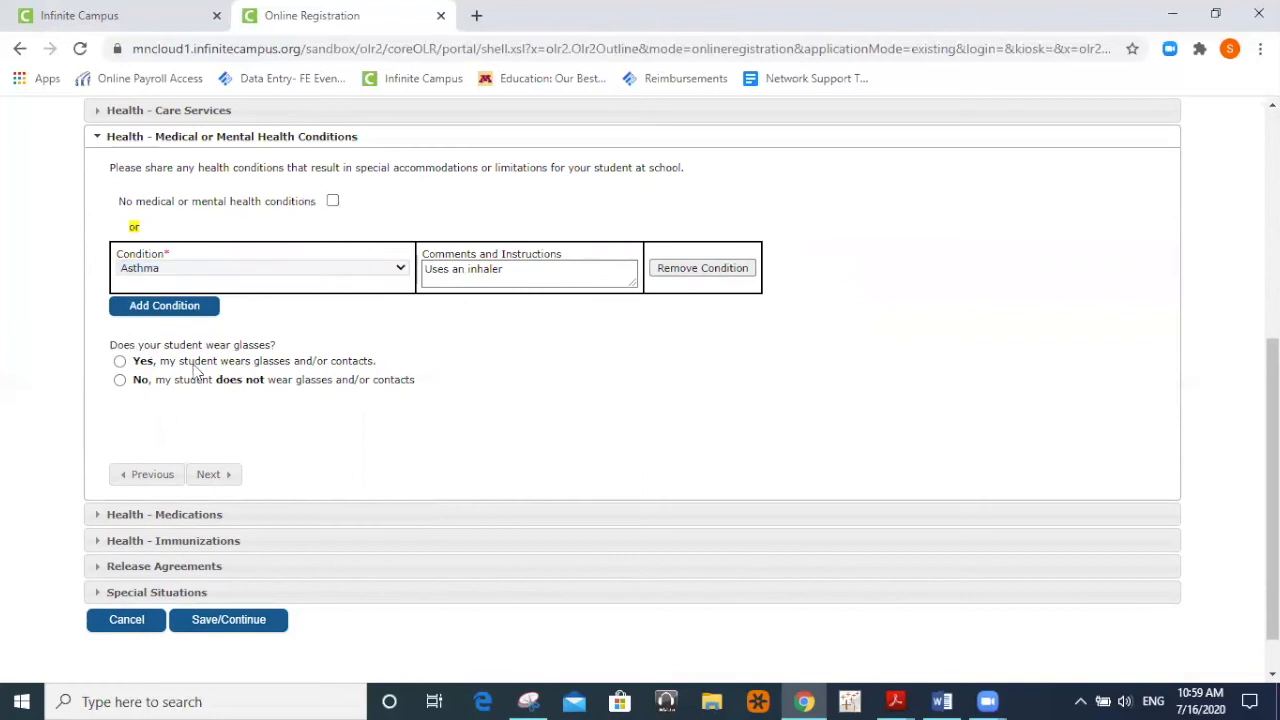
left_click(120, 362)
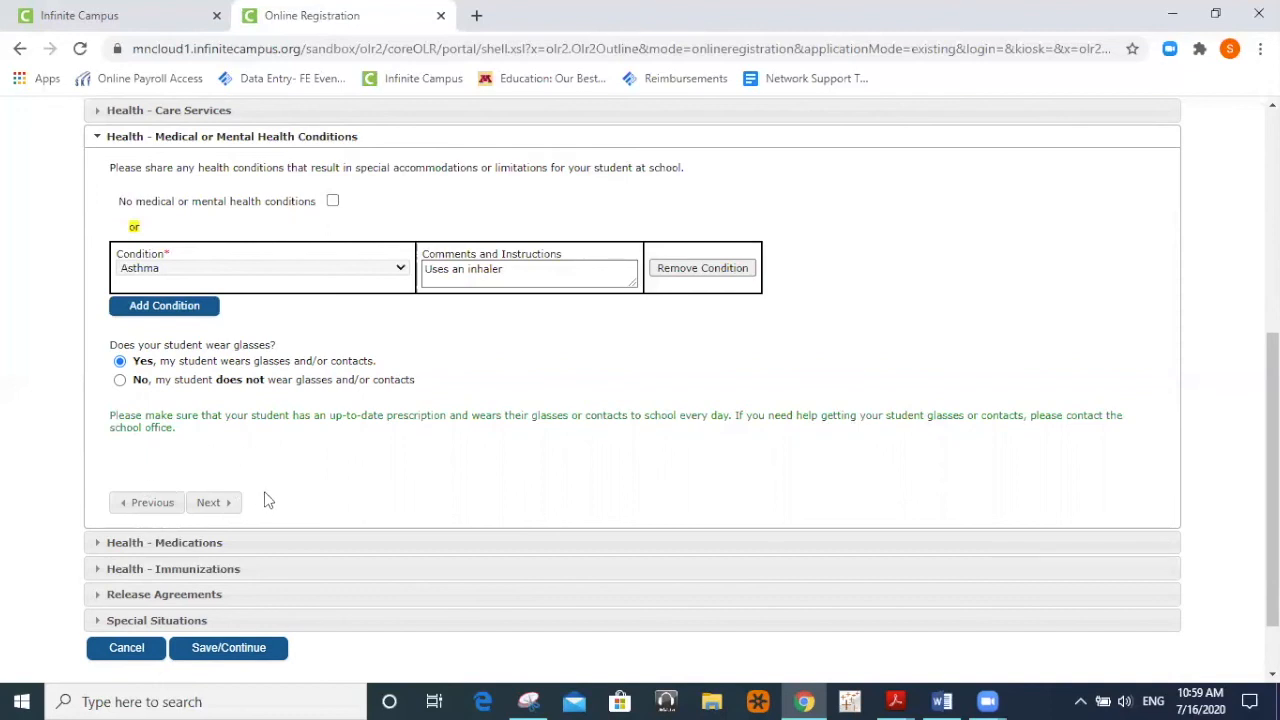
left_click(210, 510)
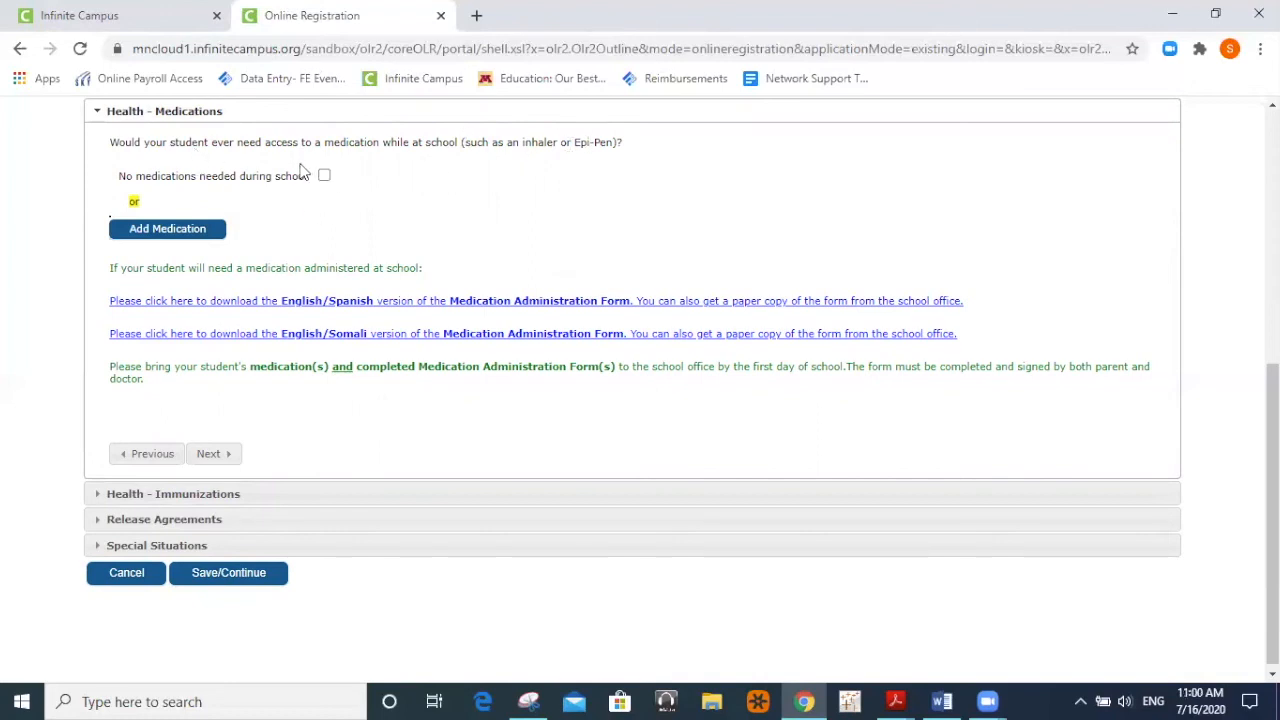
Add an Inhaler medication with Where Taken set to Both and type As needed.
left_click(181, 241)
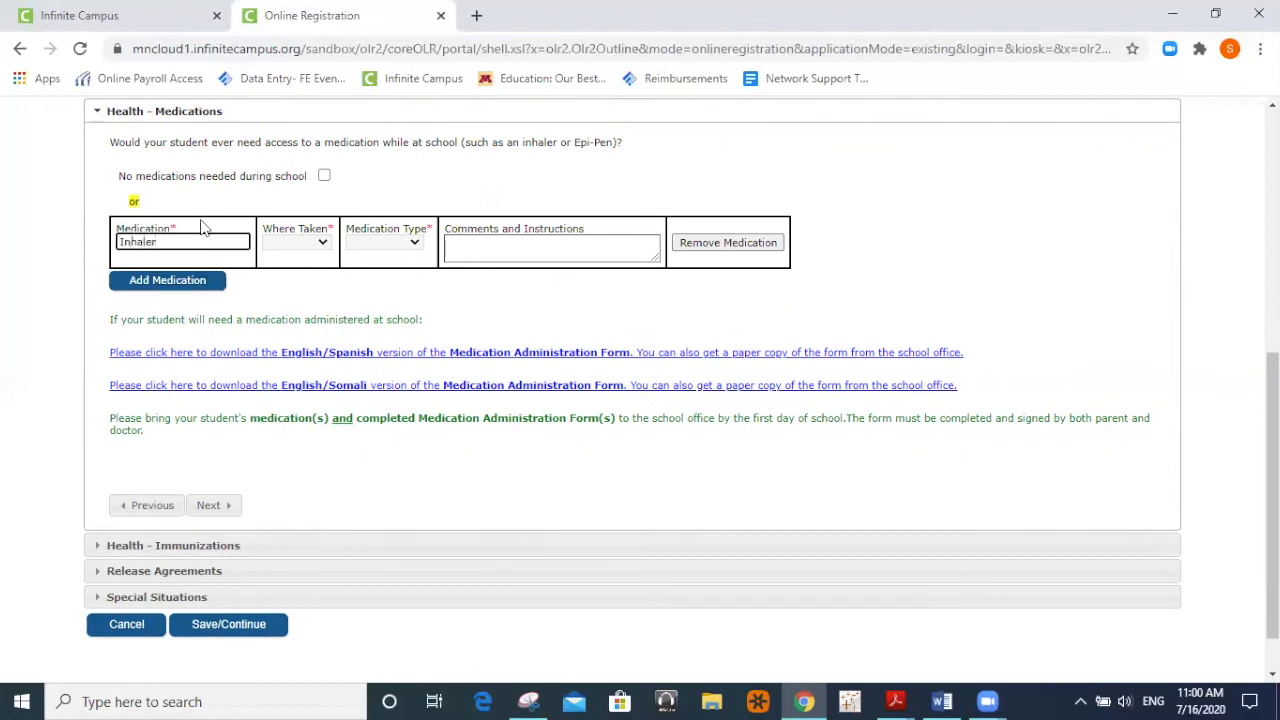
left_click(285, 242)
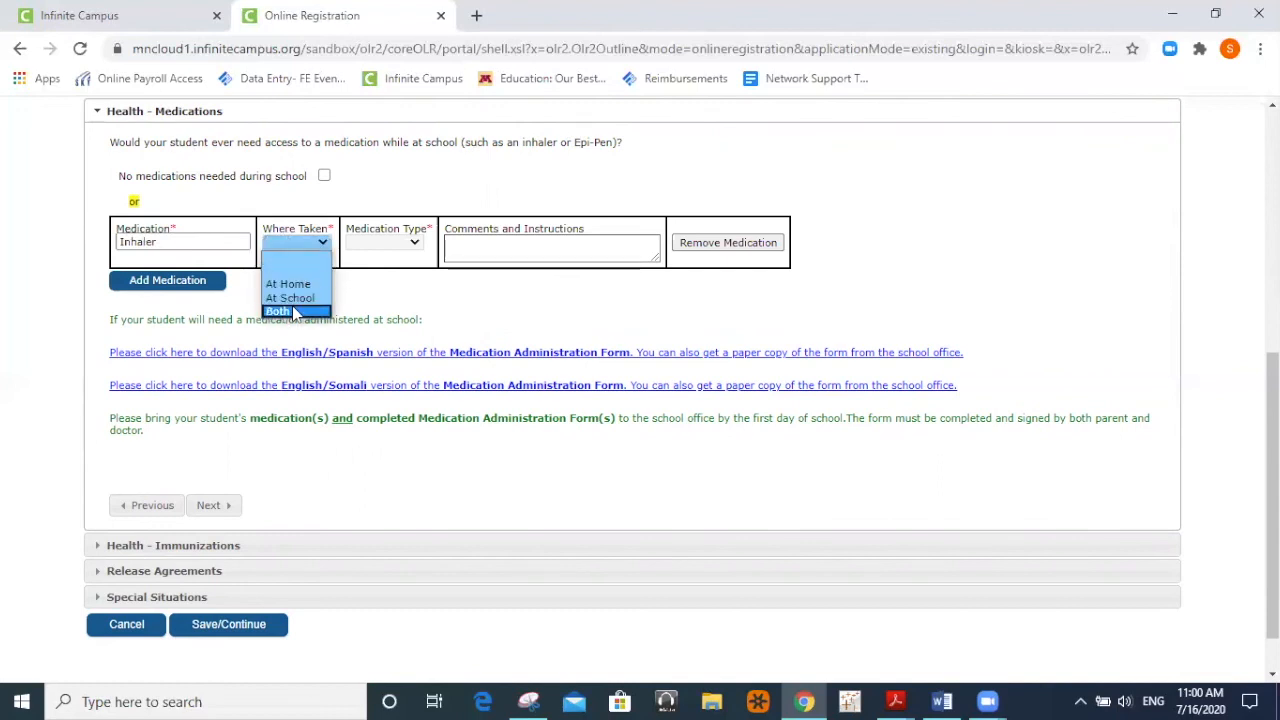
left_click(285, 311)
left_click(413, 243)
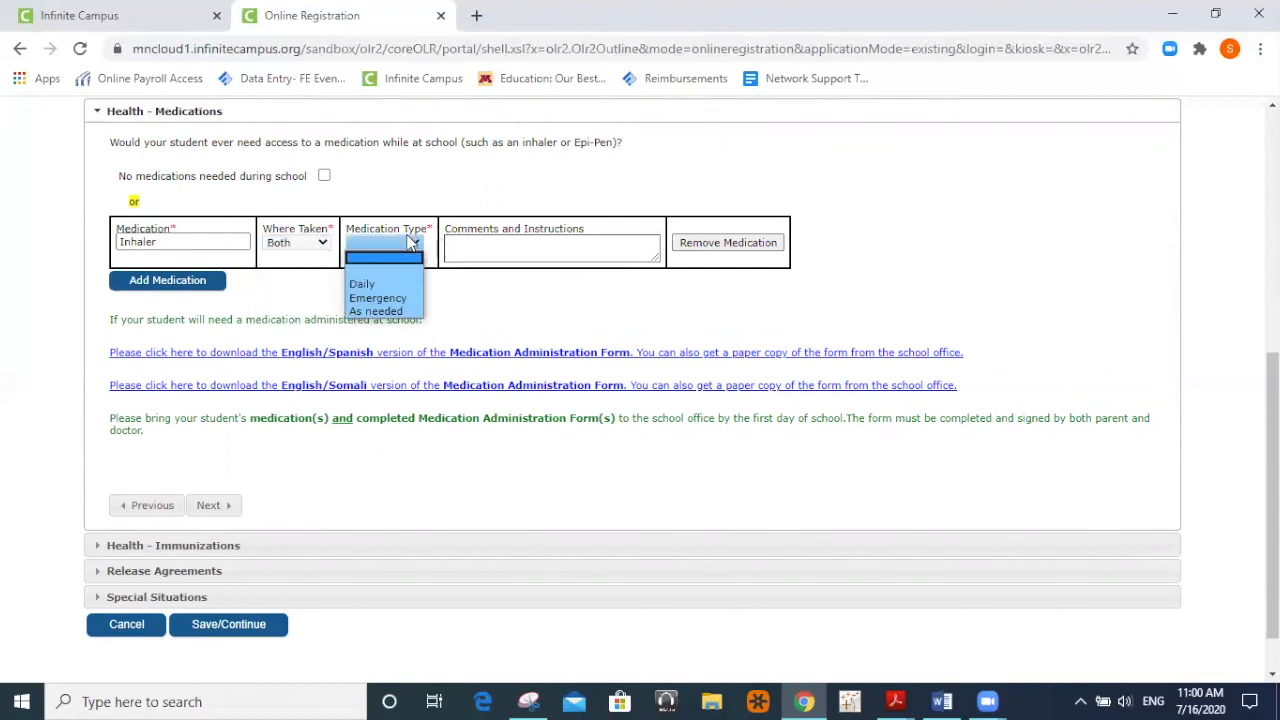
left_click(395, 311)
left_click(543, 251)
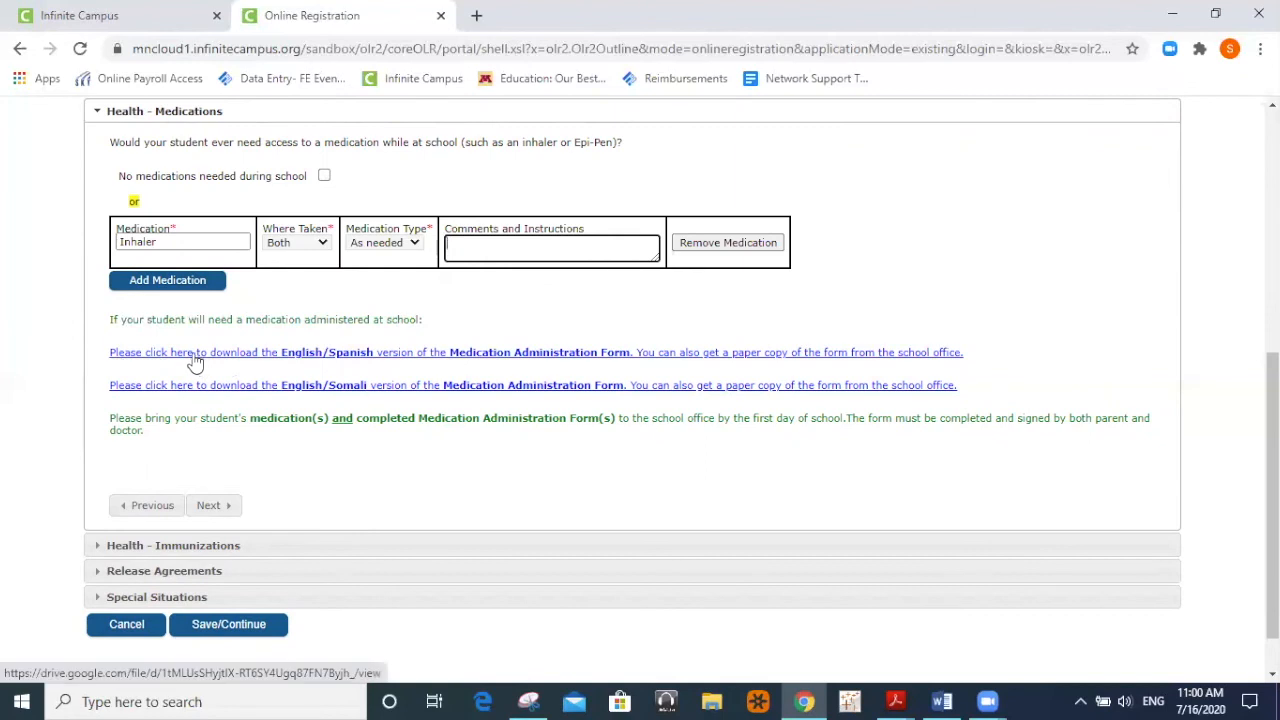
left_click(456, 358)
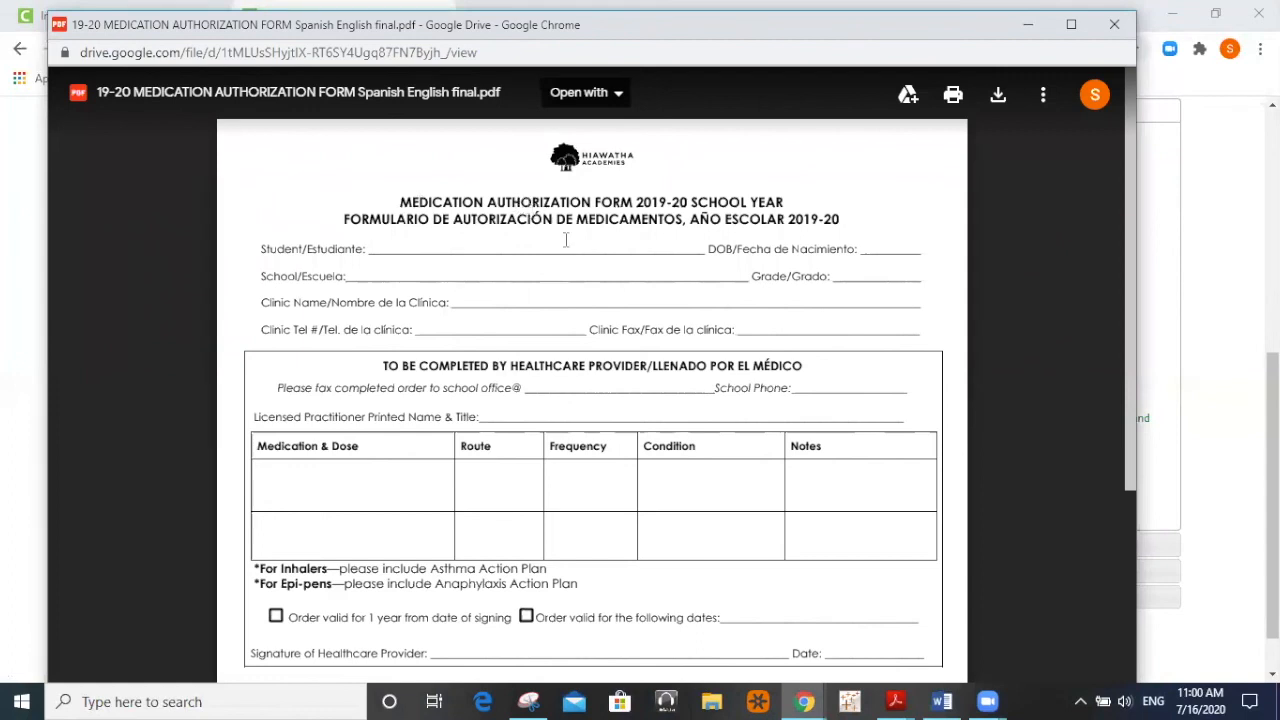
scroll(566, 240, "down", 4)
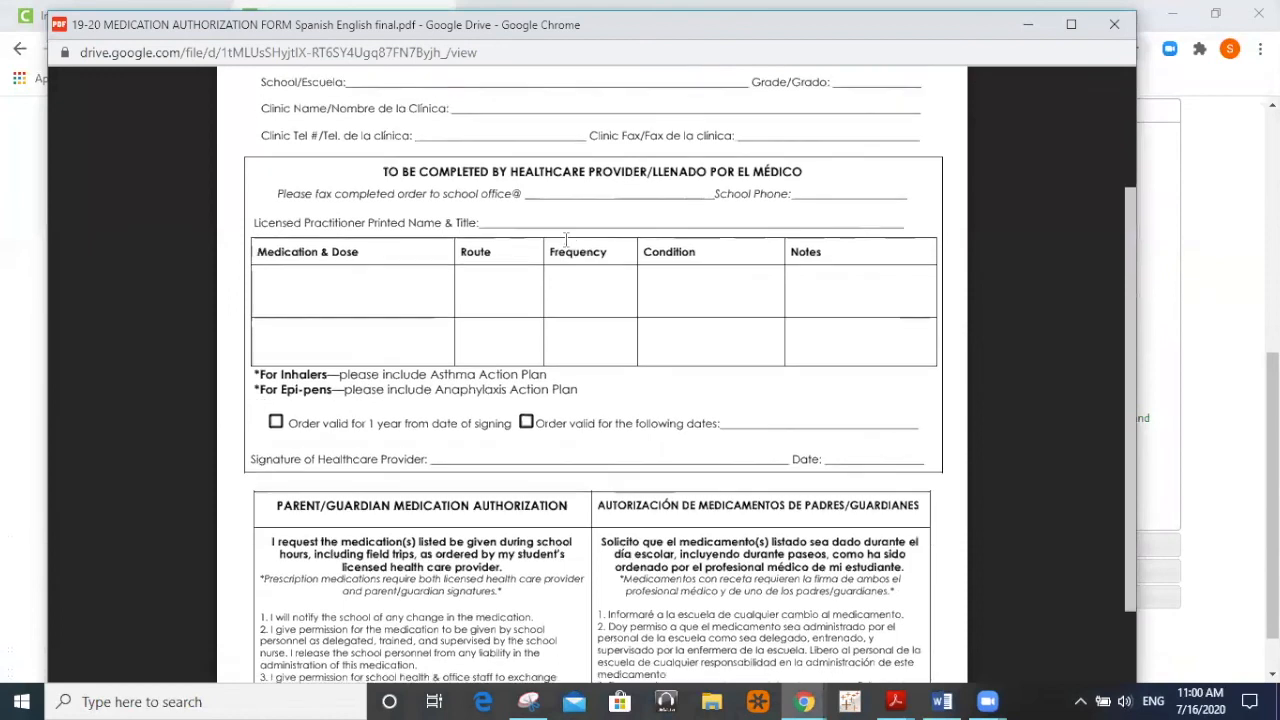
scroll(566, 240, "up", 4)
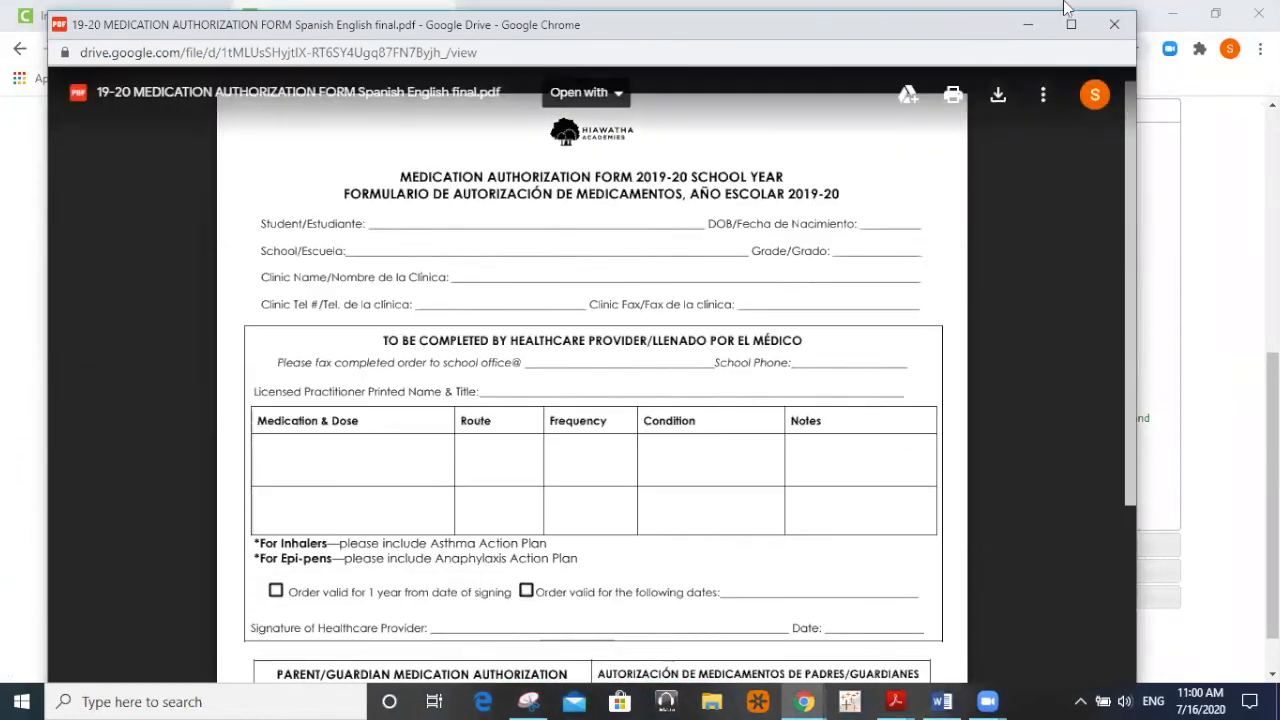
left_click(1114, 30)
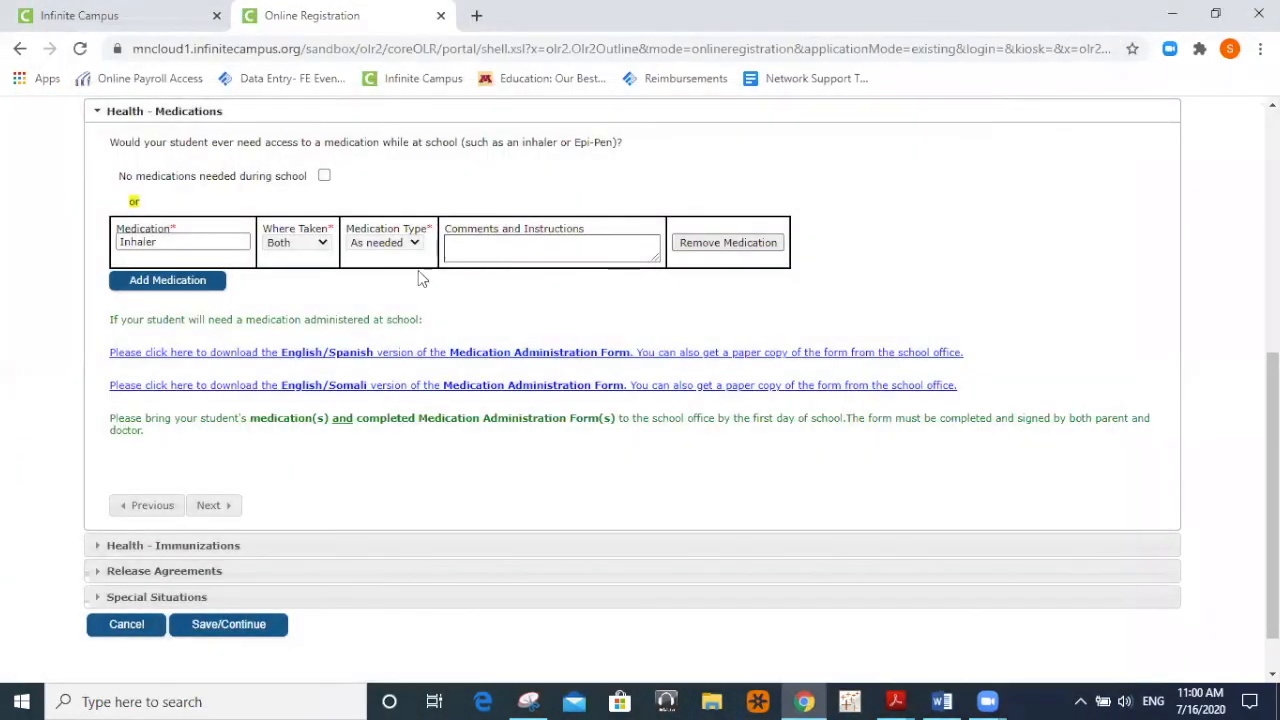
Advance the registration to the Health - Immunizations section.
left_click(211, 507)
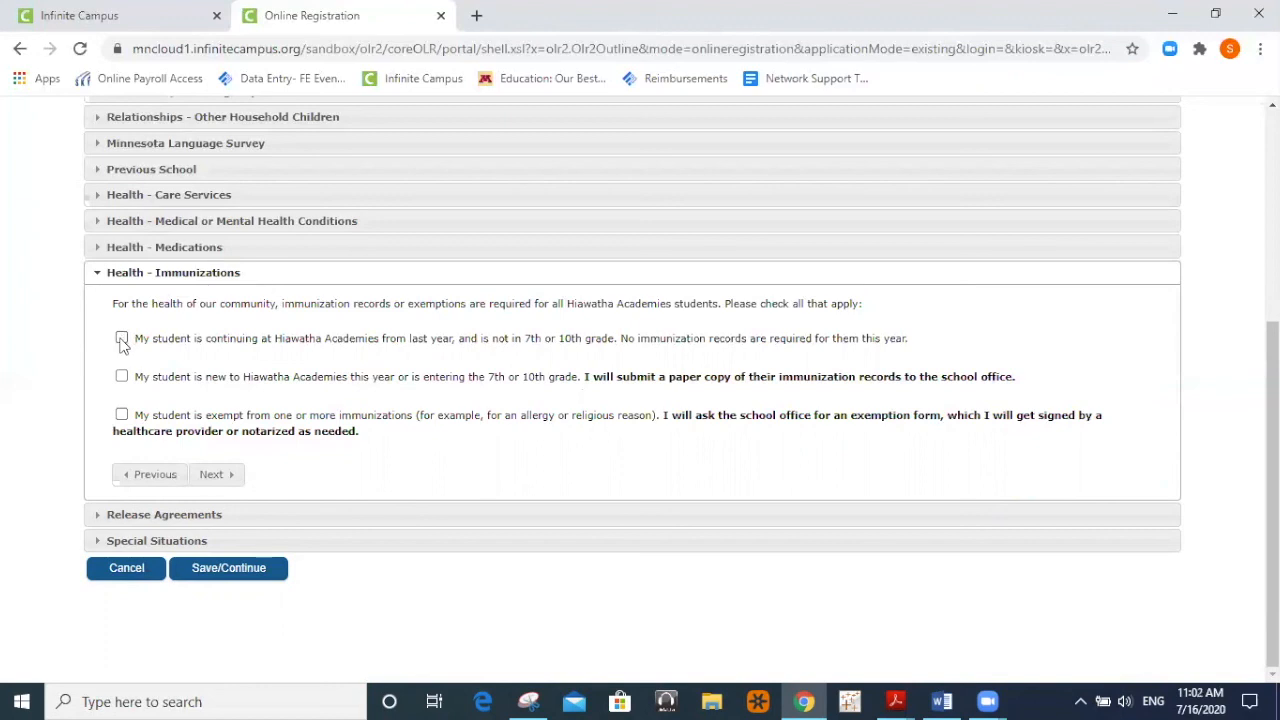
Mark the student as continuing, then grant media permission dated 07/16/2020.
left_click(121, 339)
left_click(212, 474)
scroll(212, 478, "down", 2)
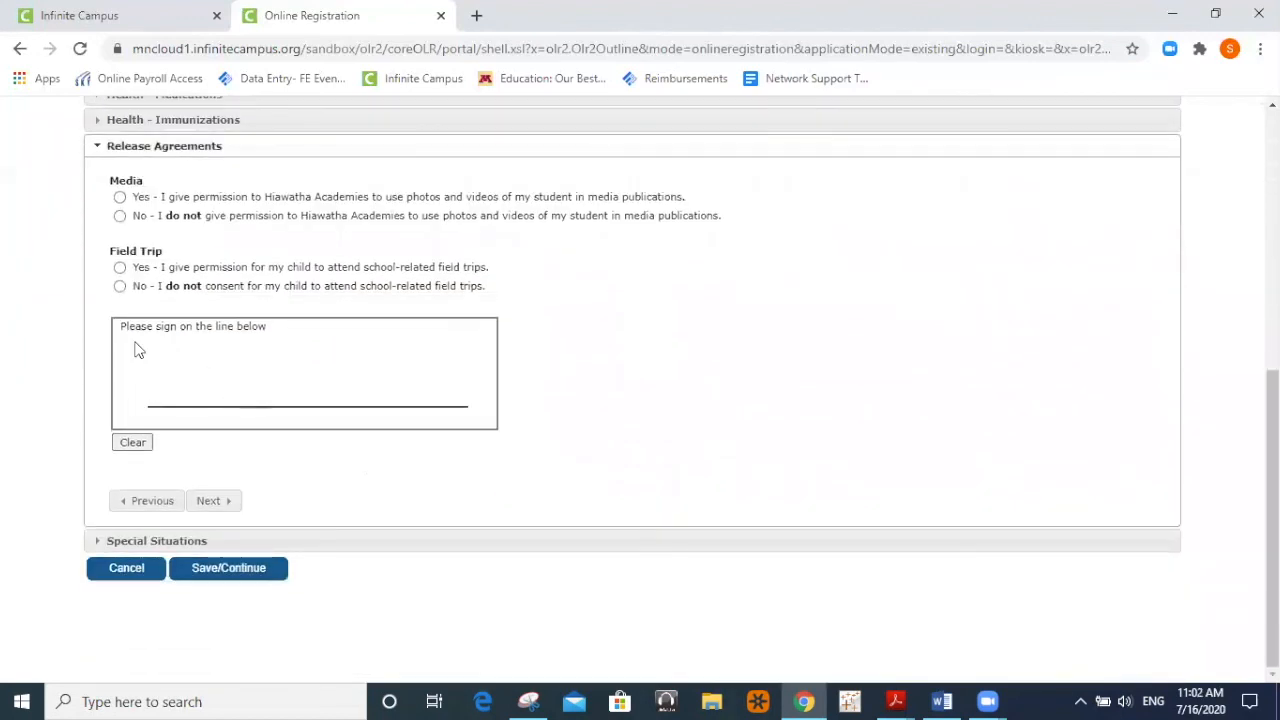
left_click(120, 197)
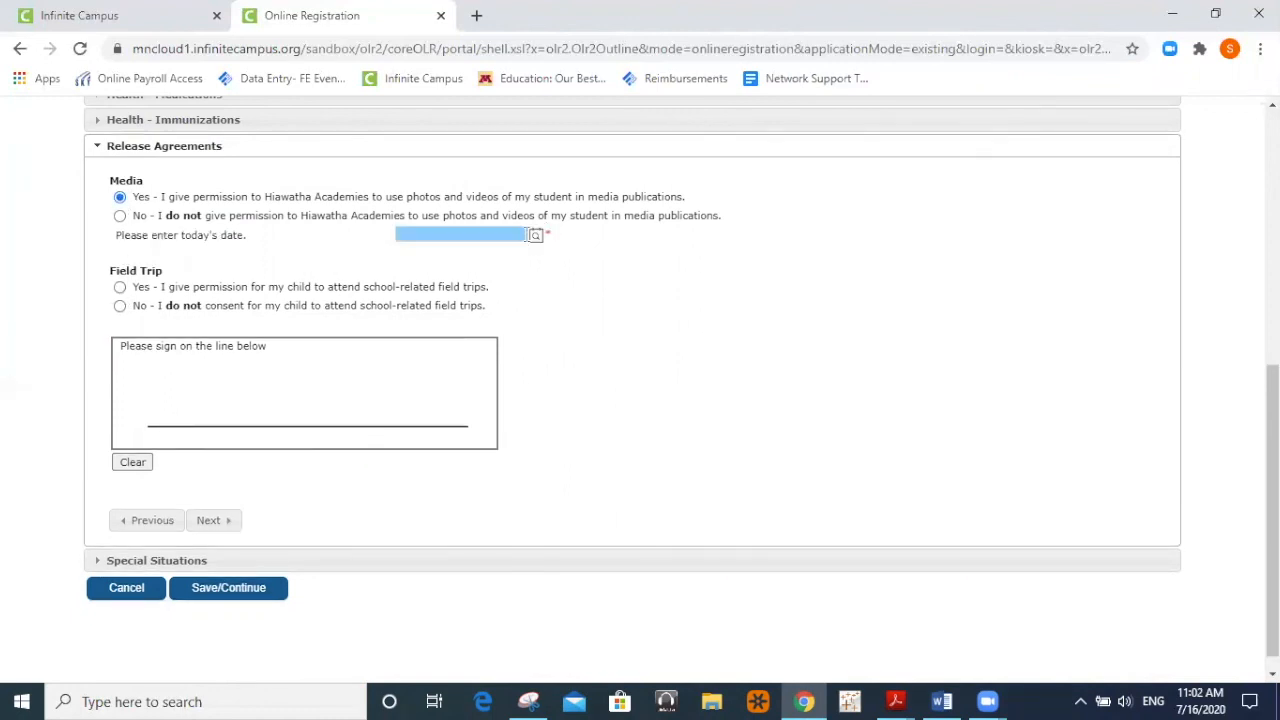
left_click(537, 236)
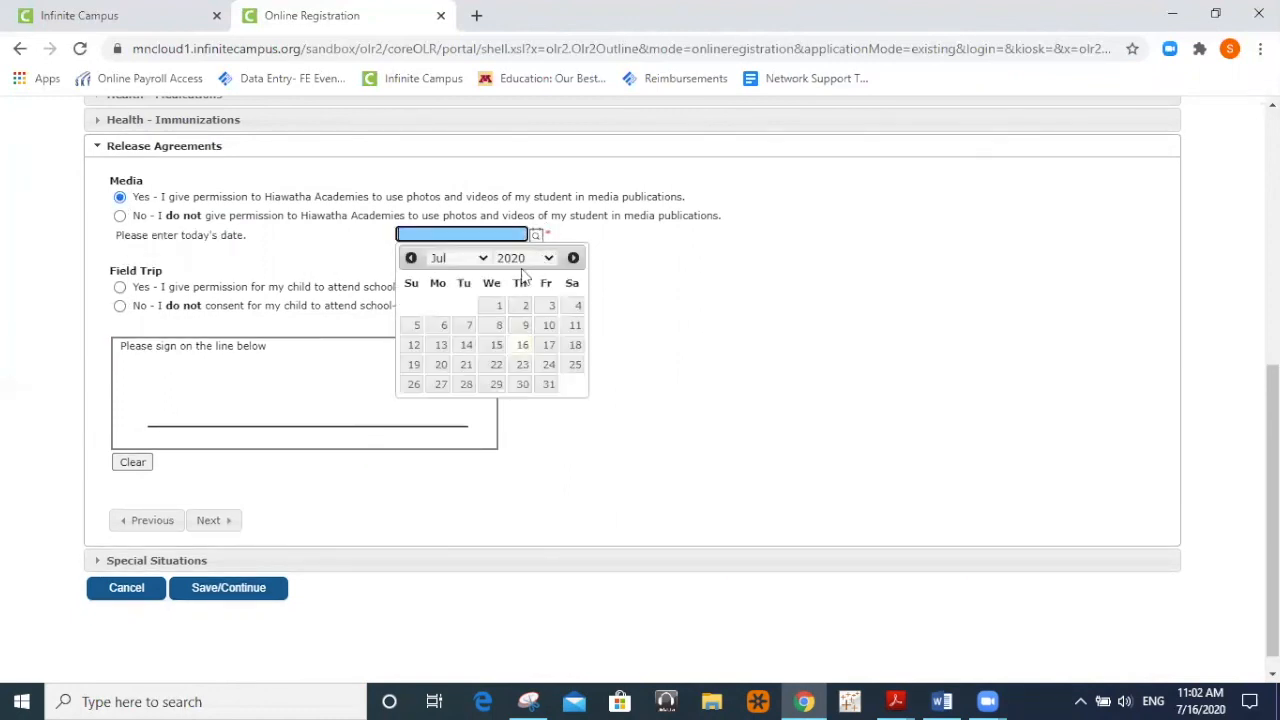
left_click(520, 344)
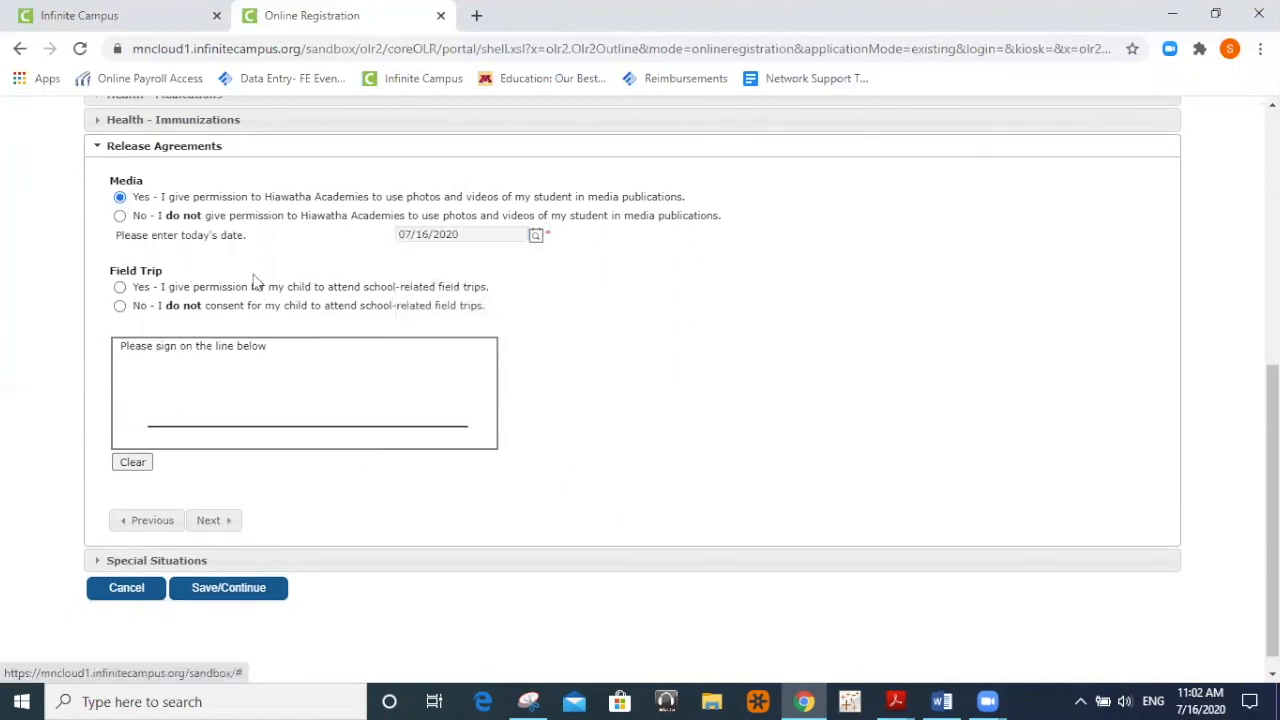
Grant field-trip permission dated 07/16/2020 and sign the release agreements.
left_click(119, 288)
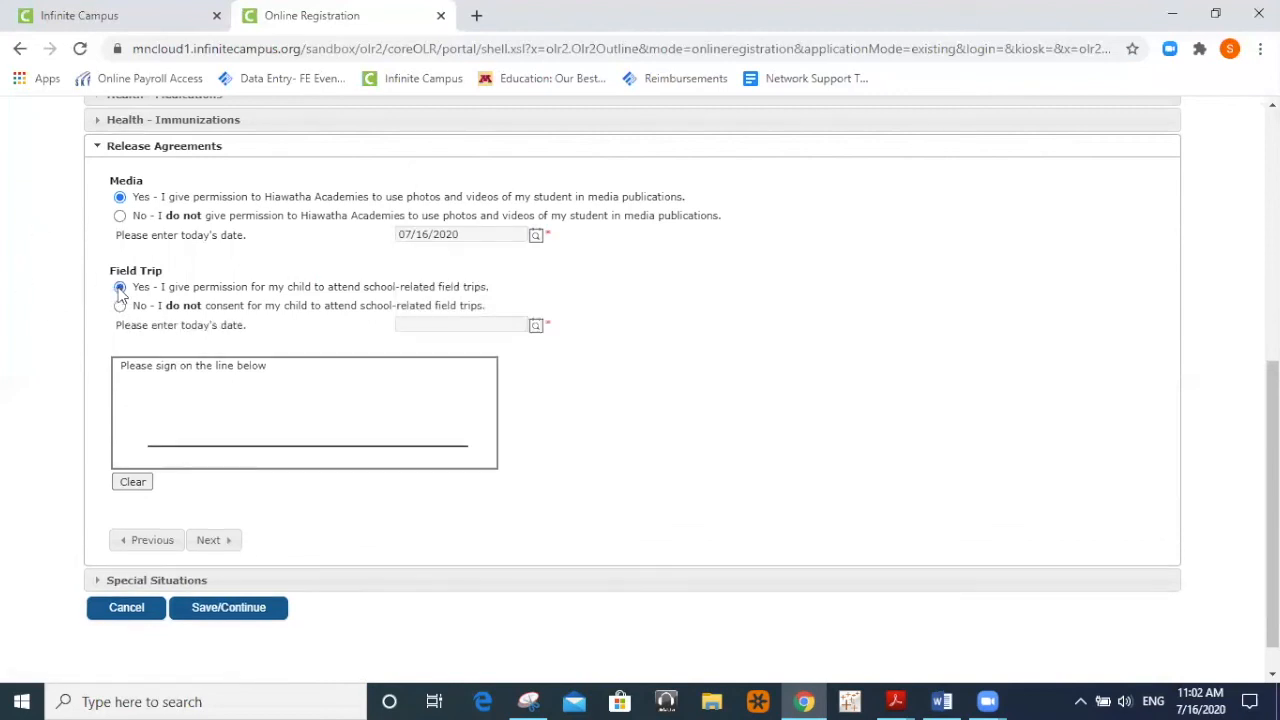
left_click(535, 328)
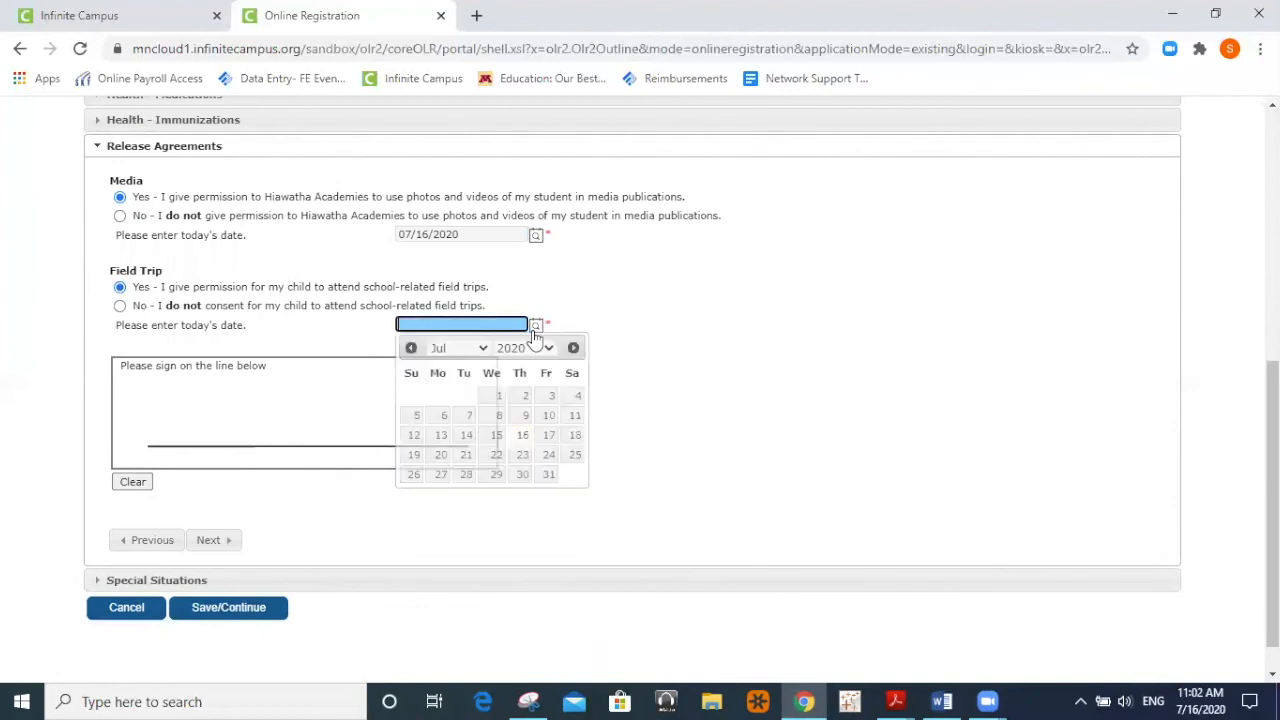
left_click(523, 436)
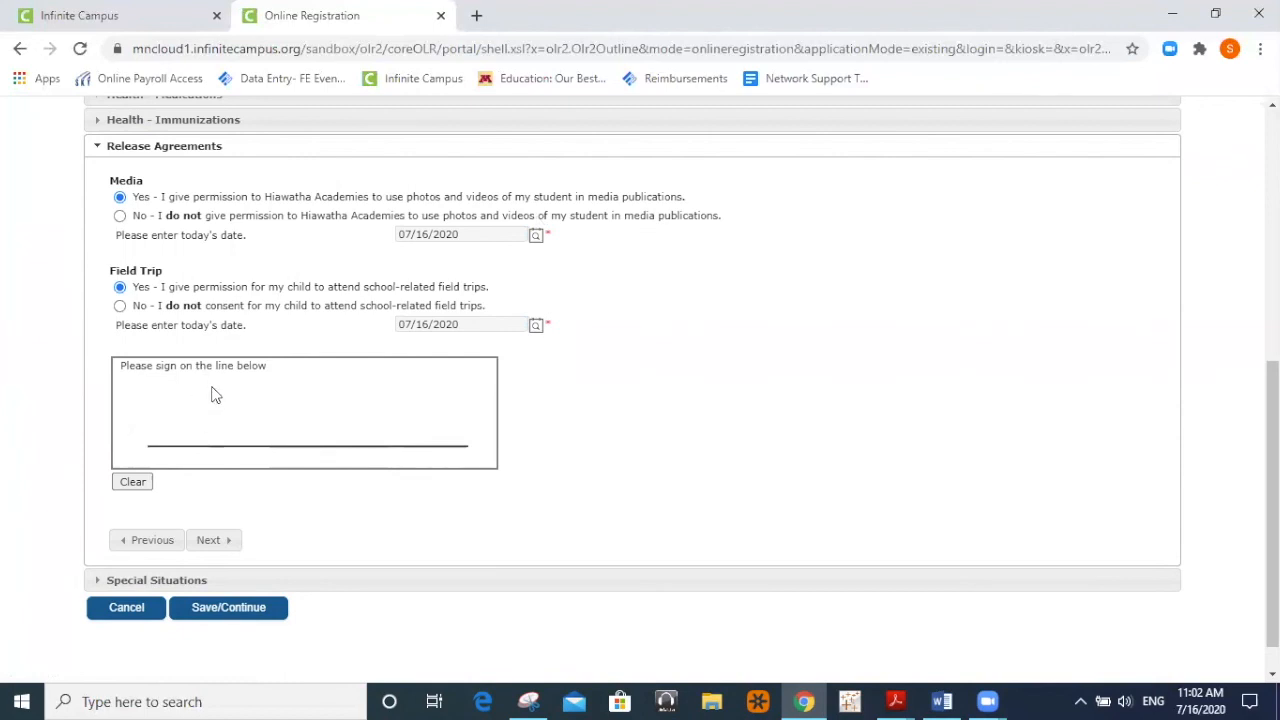
mouse_move(213, 395)
left_mouse_down()
mouse_move(178, 424)
mouse_move(295, 416)
left_mouse_up()
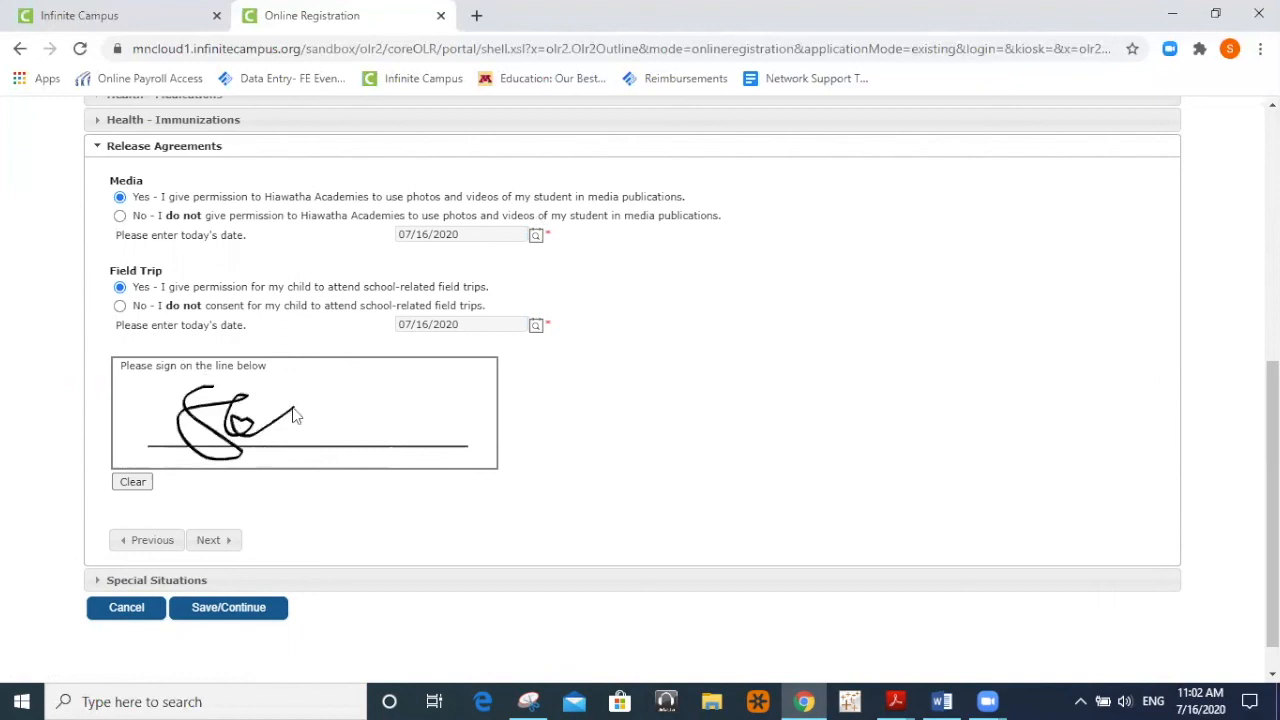
left_click(215, 541)
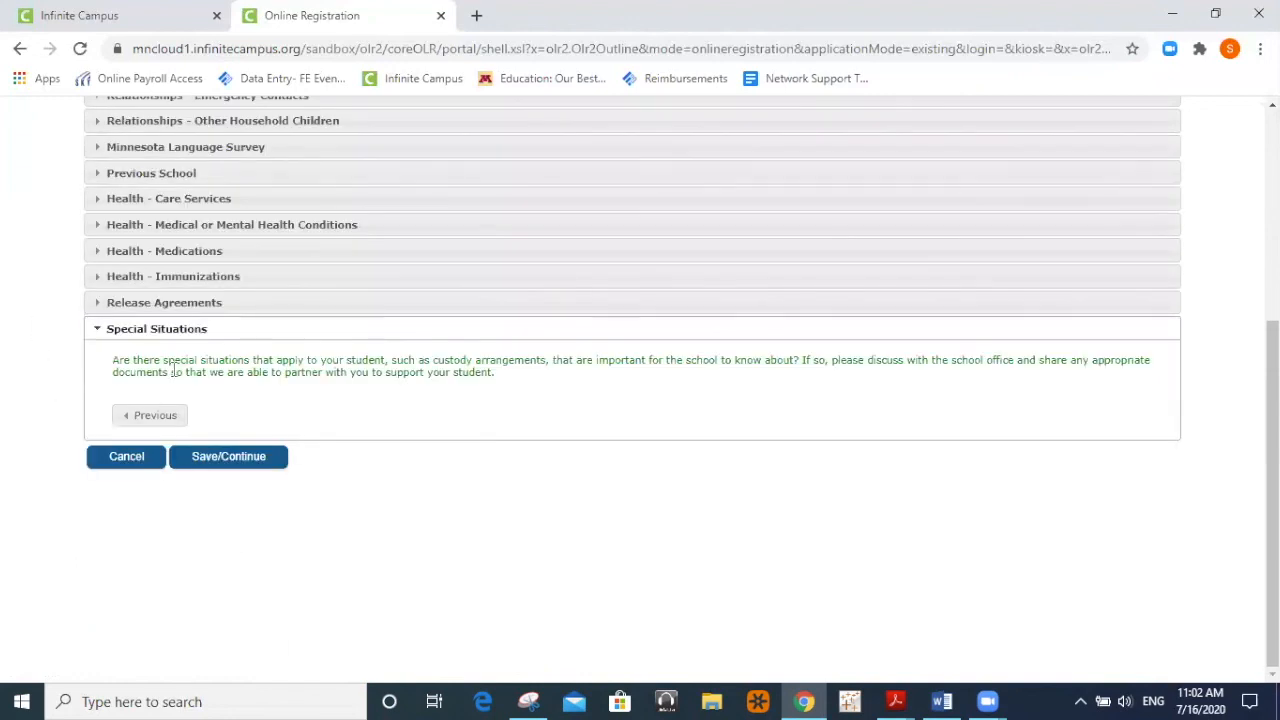
Review the Special Situations question and save the student's sections.
left_click_drag(134, 360, 465, 367)
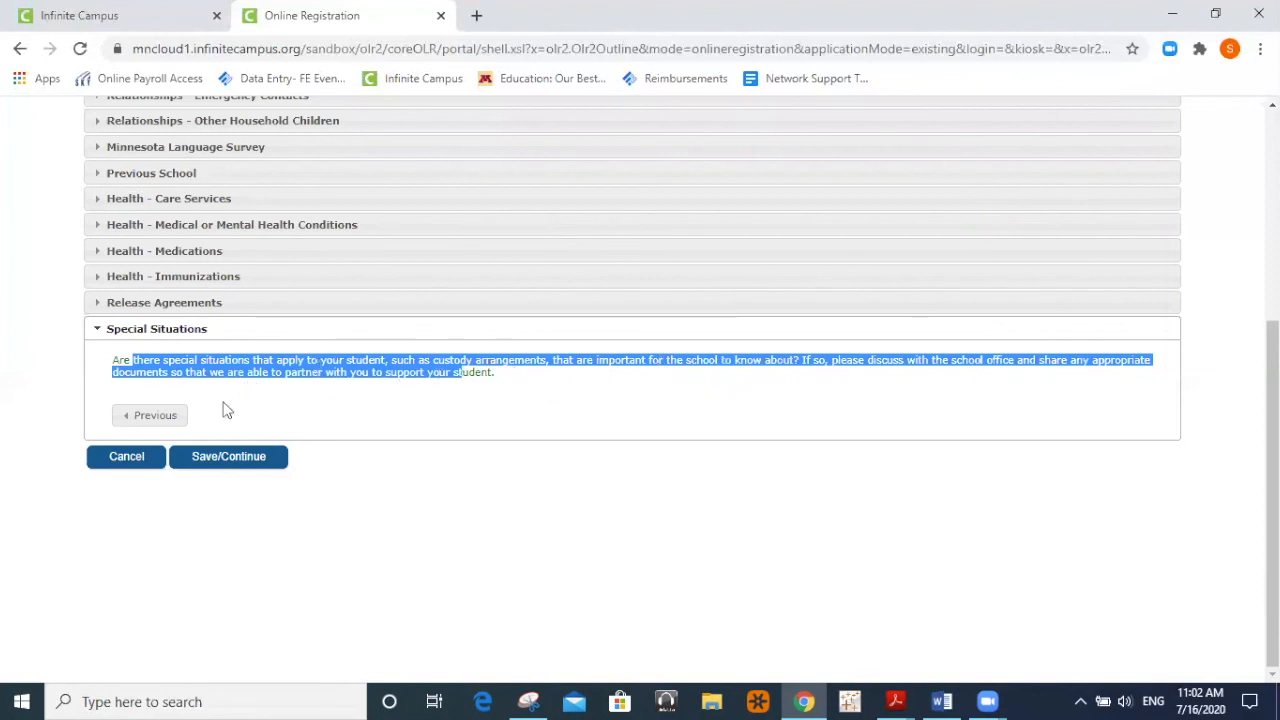
left_click(232, 456)
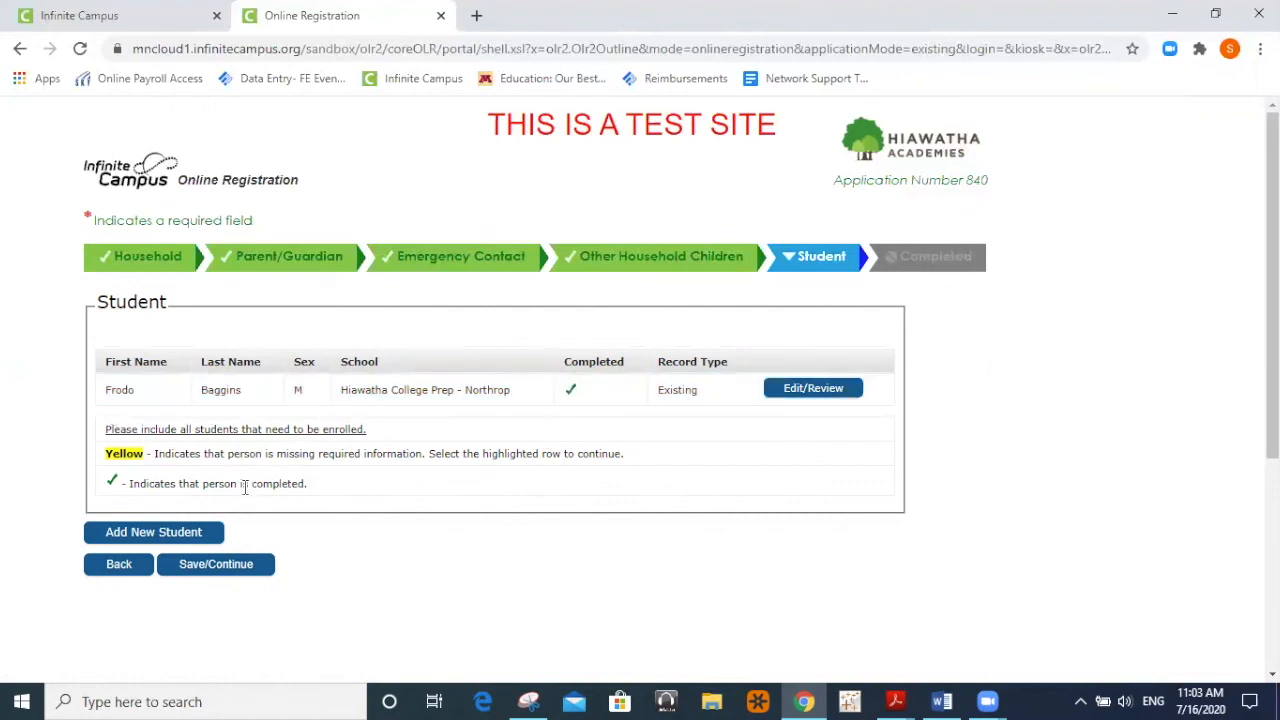
left_click(210, 568)
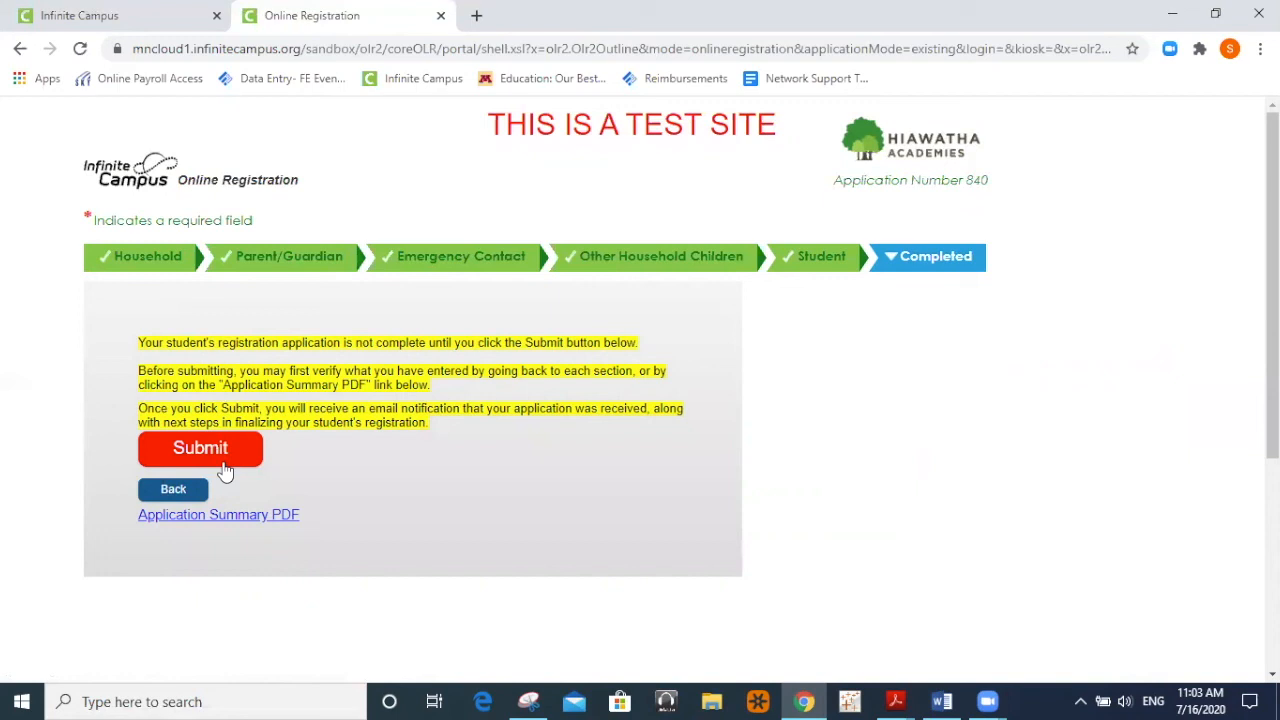
In the parent portal, try the Meal Benefits application and confirm it is currently unavailable.
left_click(138, 27)
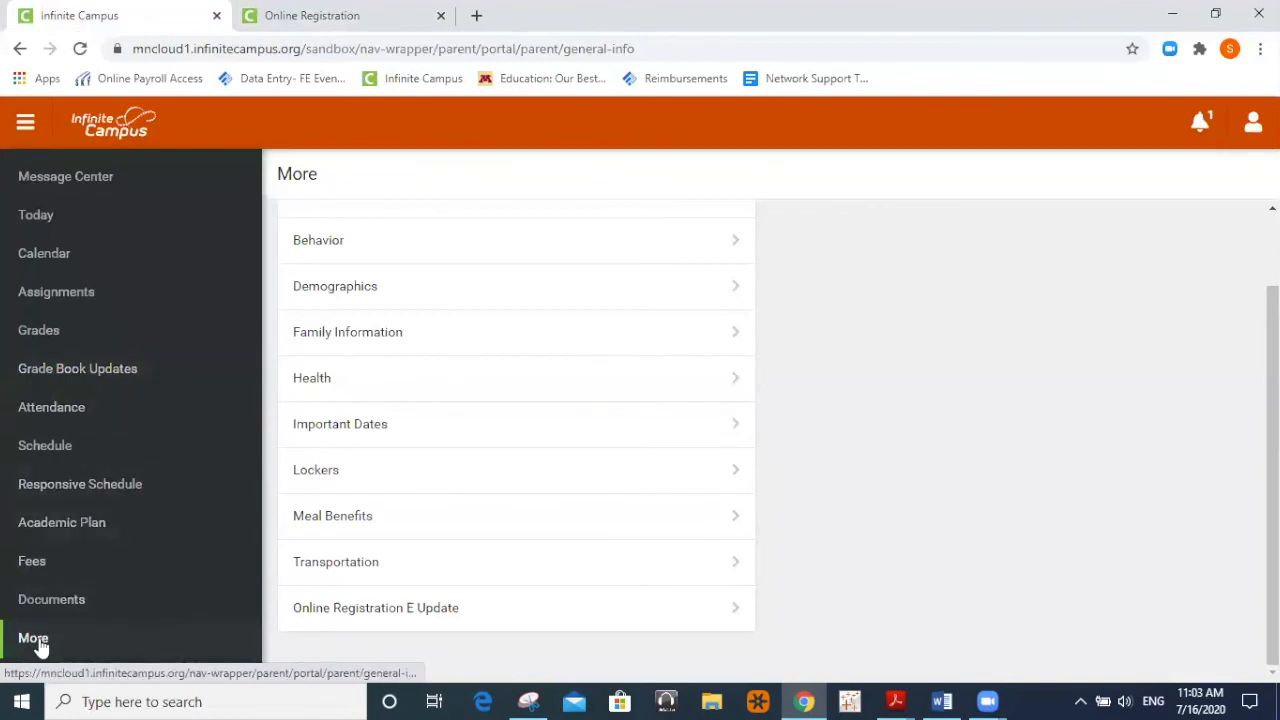
left_click(345, 520)
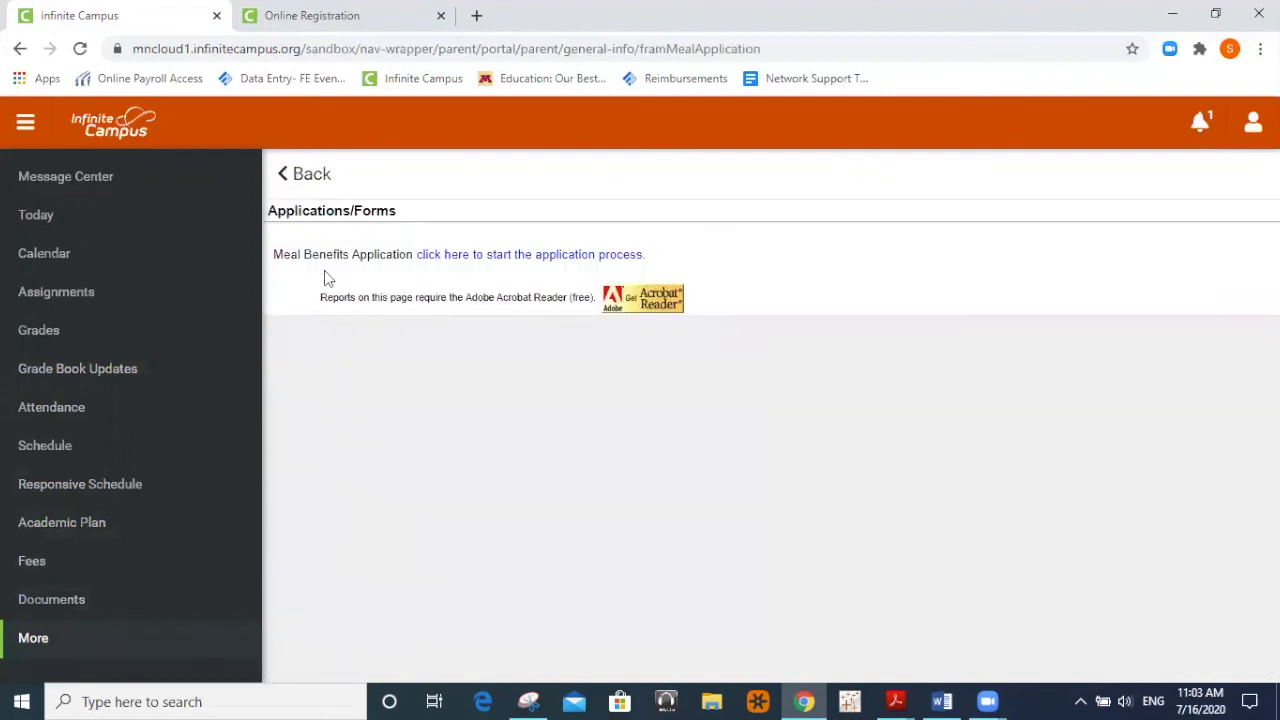
left_click(546, 258)
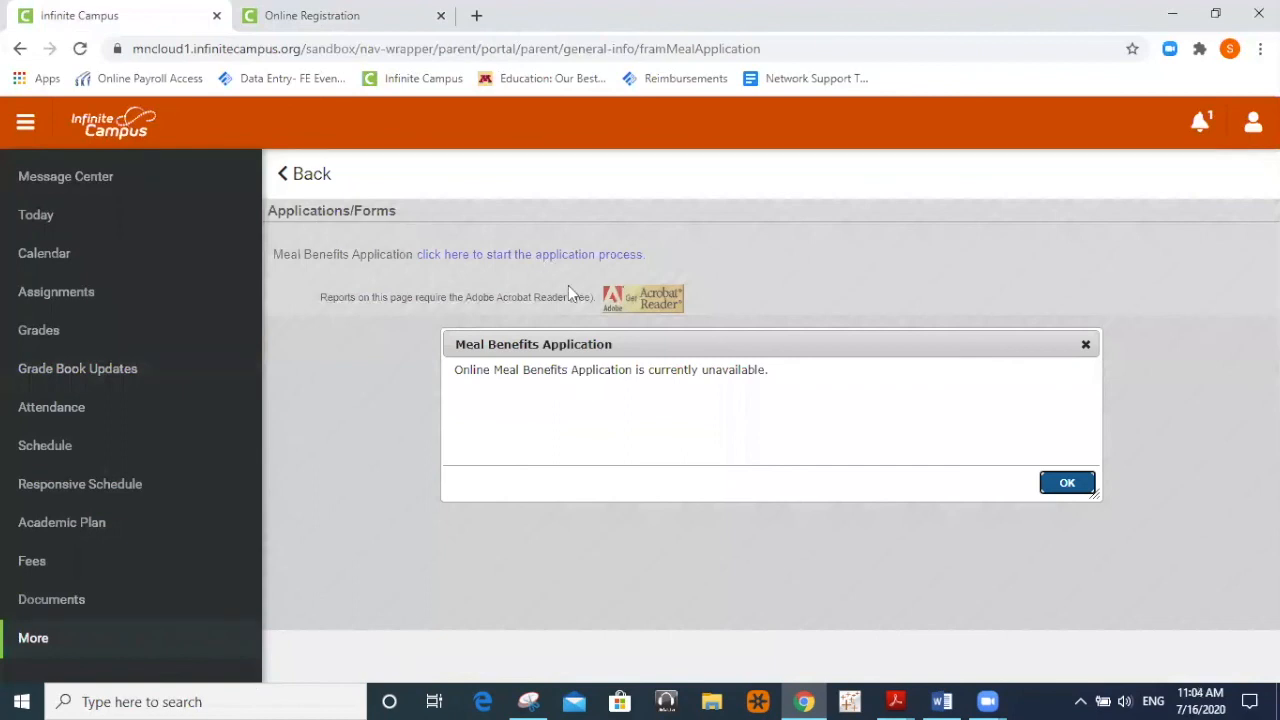
left_click(1085, 345)
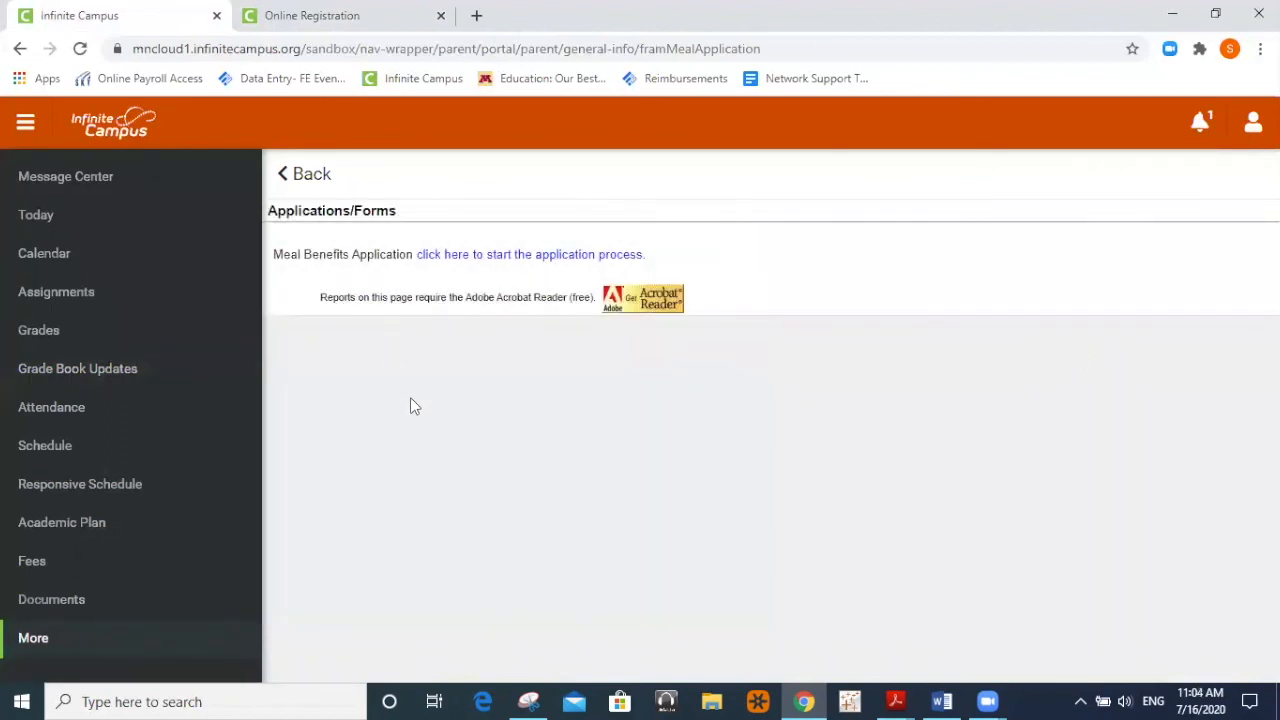